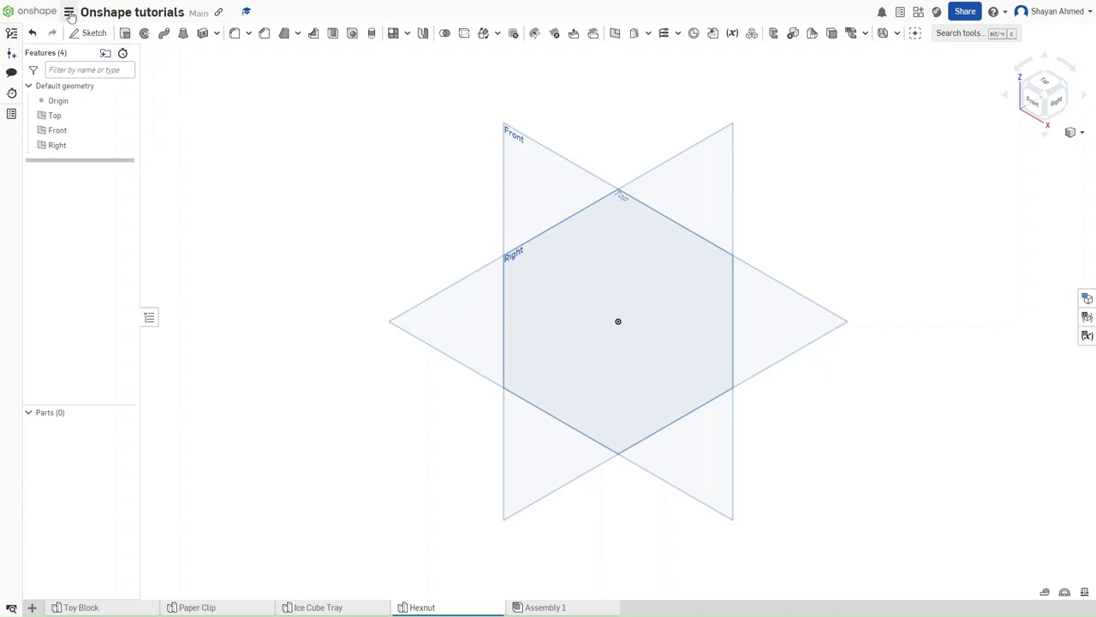
Confirm Millimeter as the default length unit in Workspace units.
left_click(69, 13)
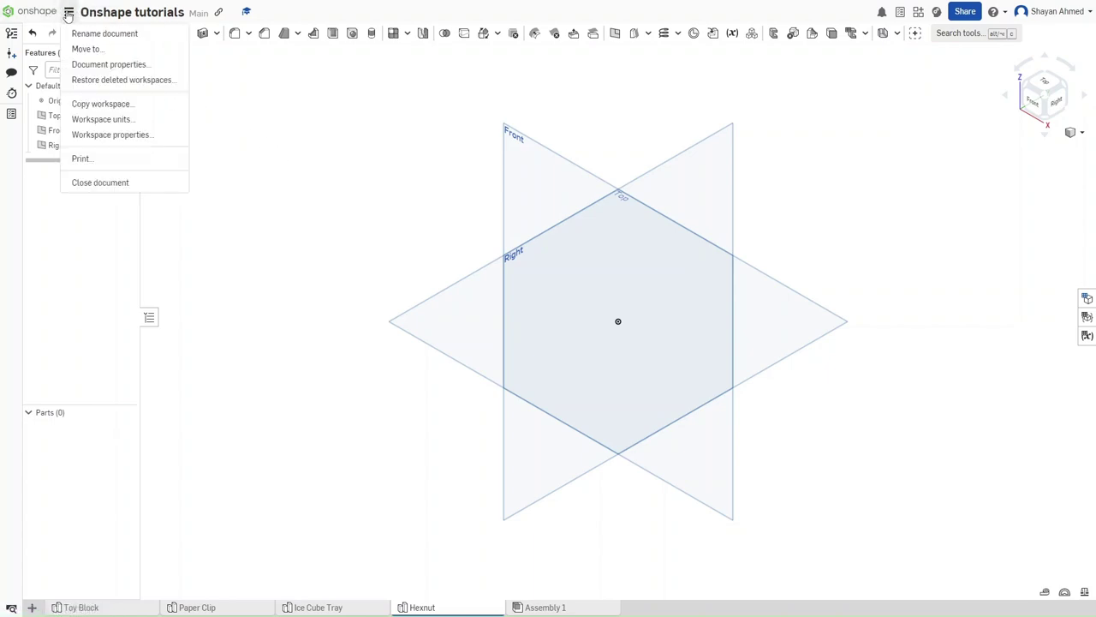
left_click(111, 125)
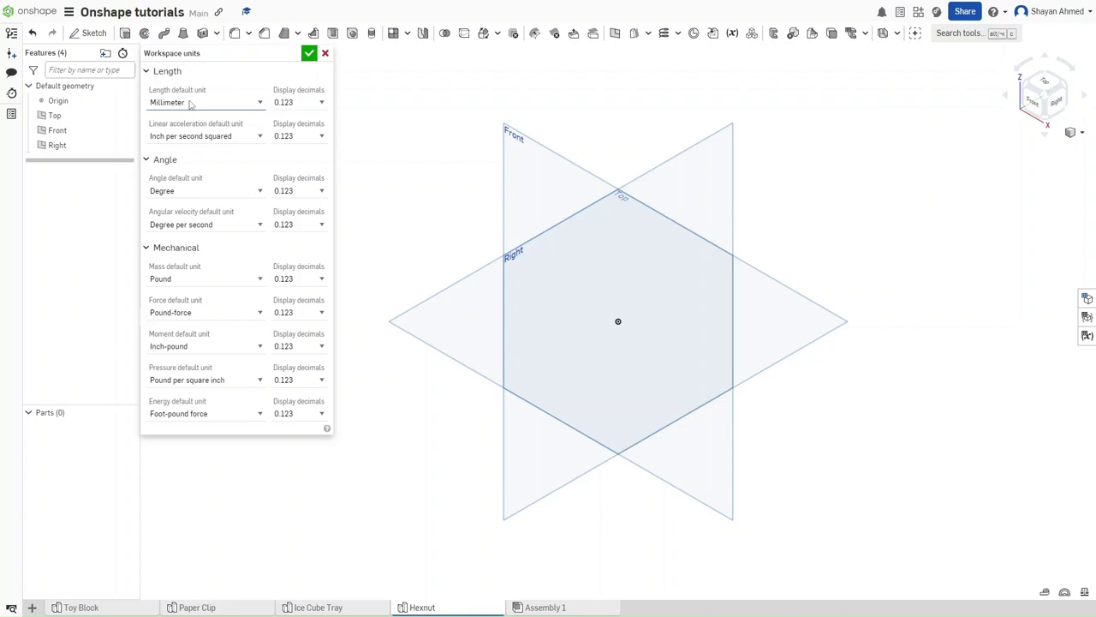
left_click(189, 103)
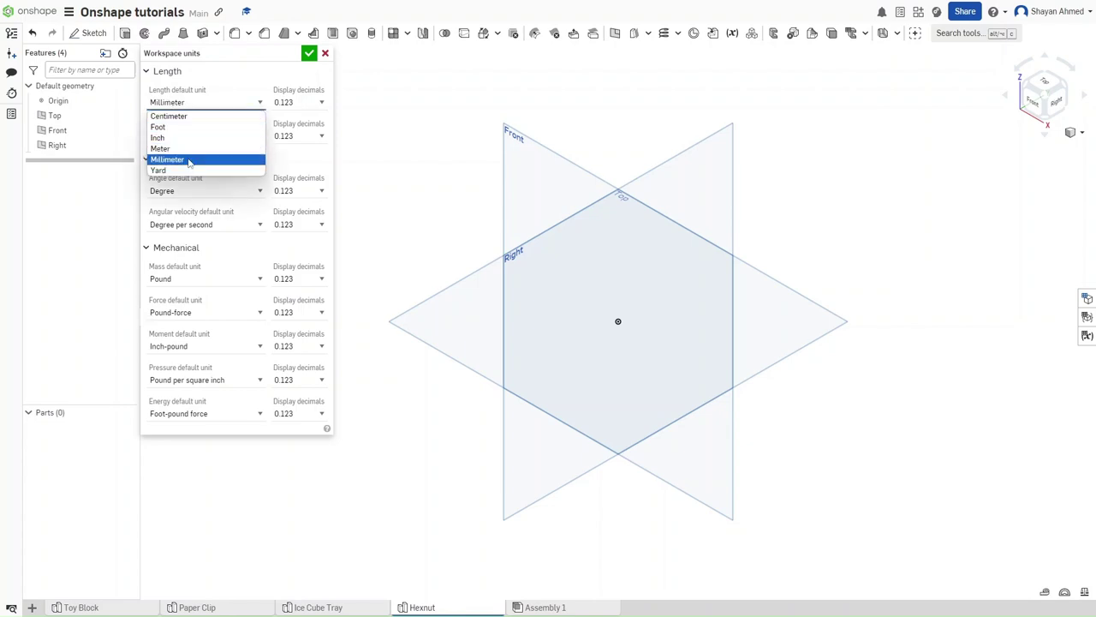
left_click(191, 158)
left_click(308, 53)
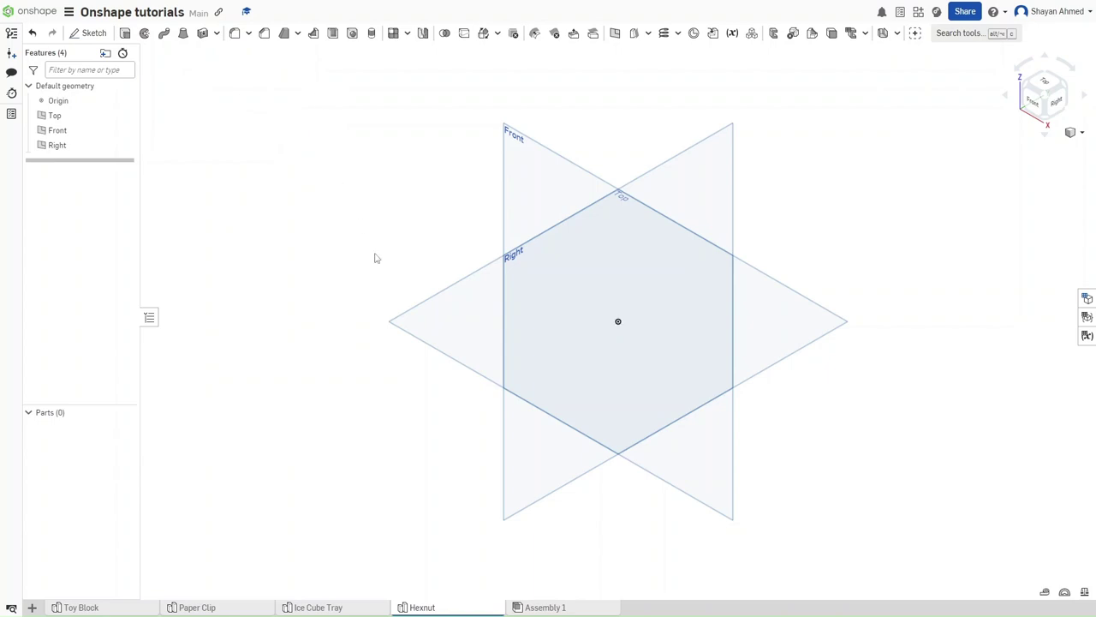
Start a sketch on the Top plane and view it from the top.
left_click(408, 320)
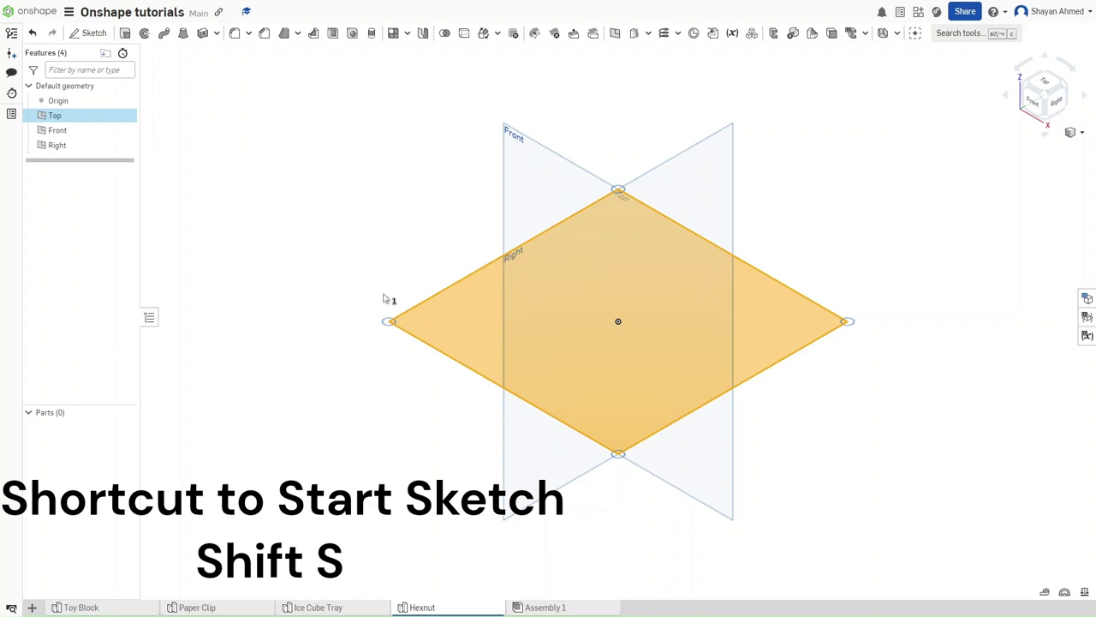
key("shift+s")
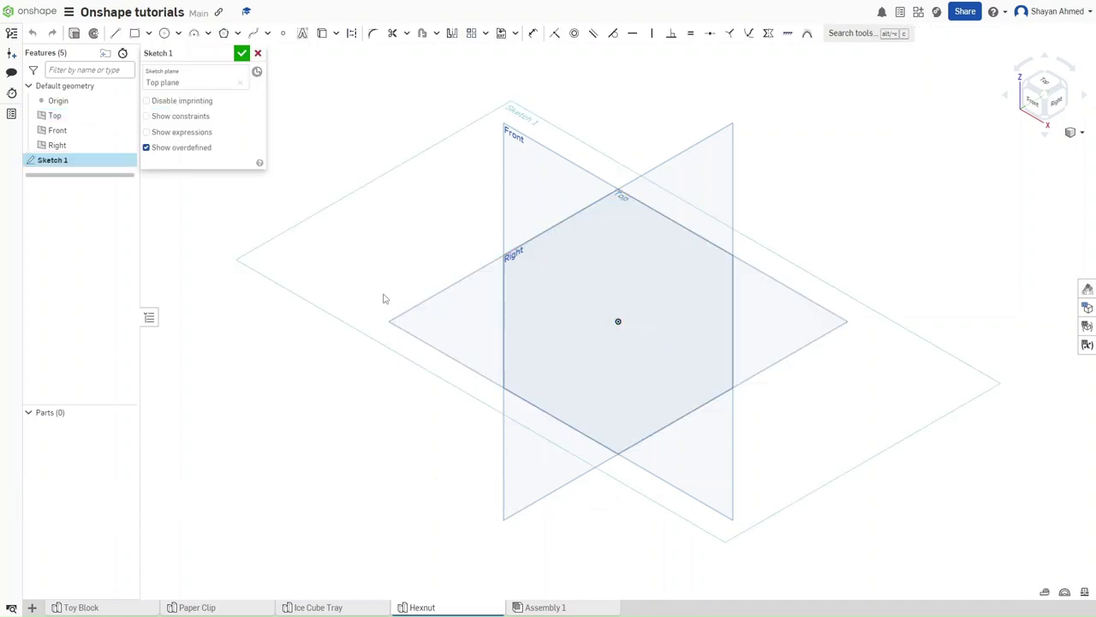
key("shift+5")
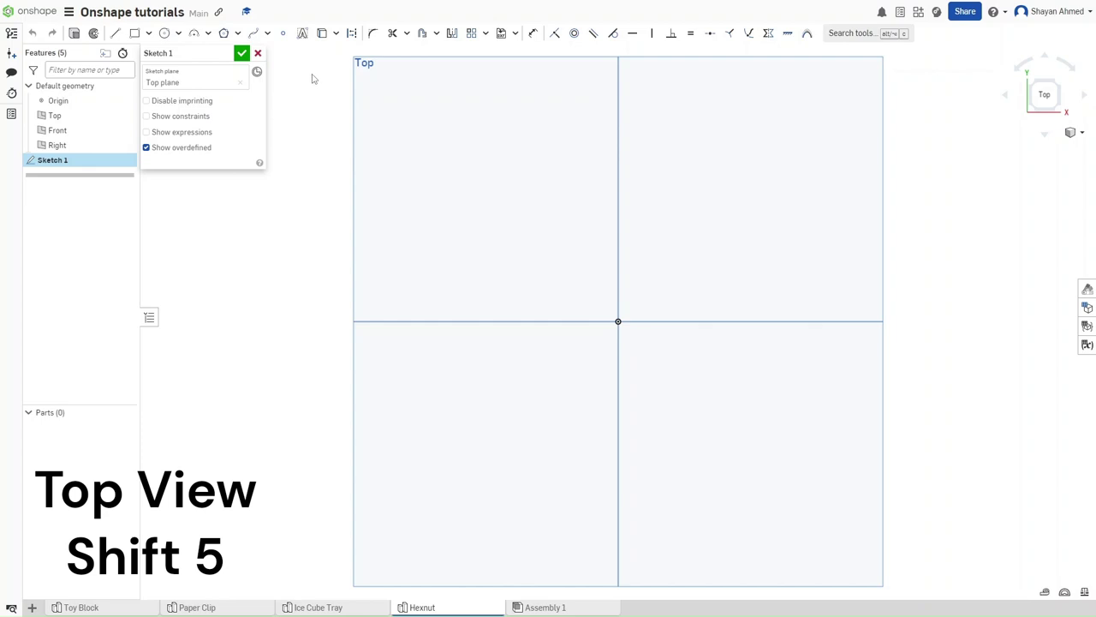
Draw a six-sided polygon centred on the origin and dimension it Ø20.
left_click(223, 34)
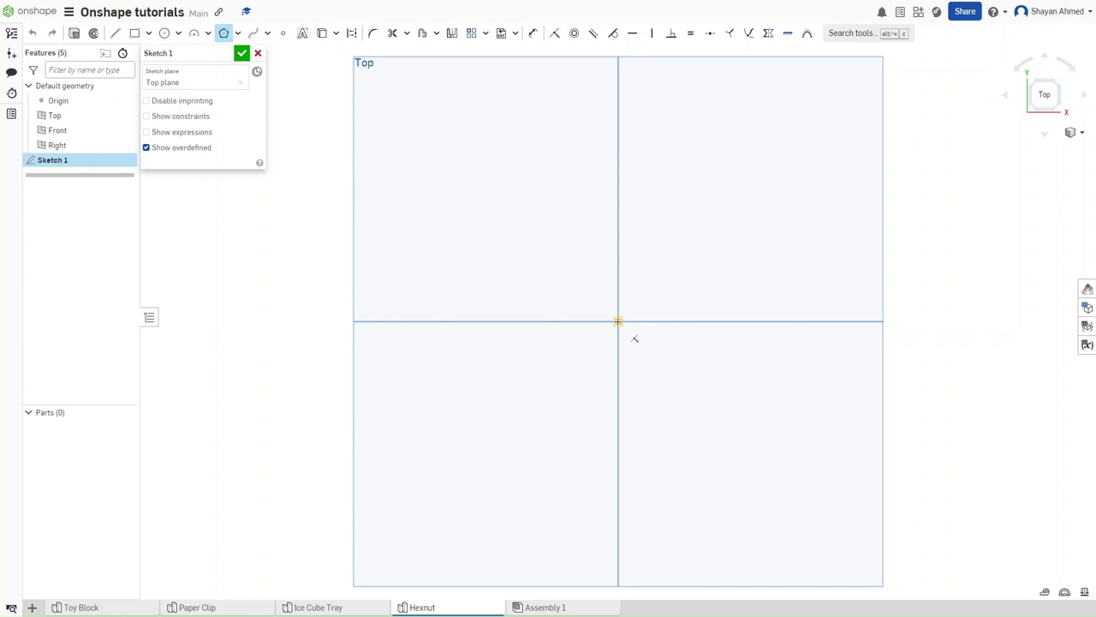
left_click(618, 321)
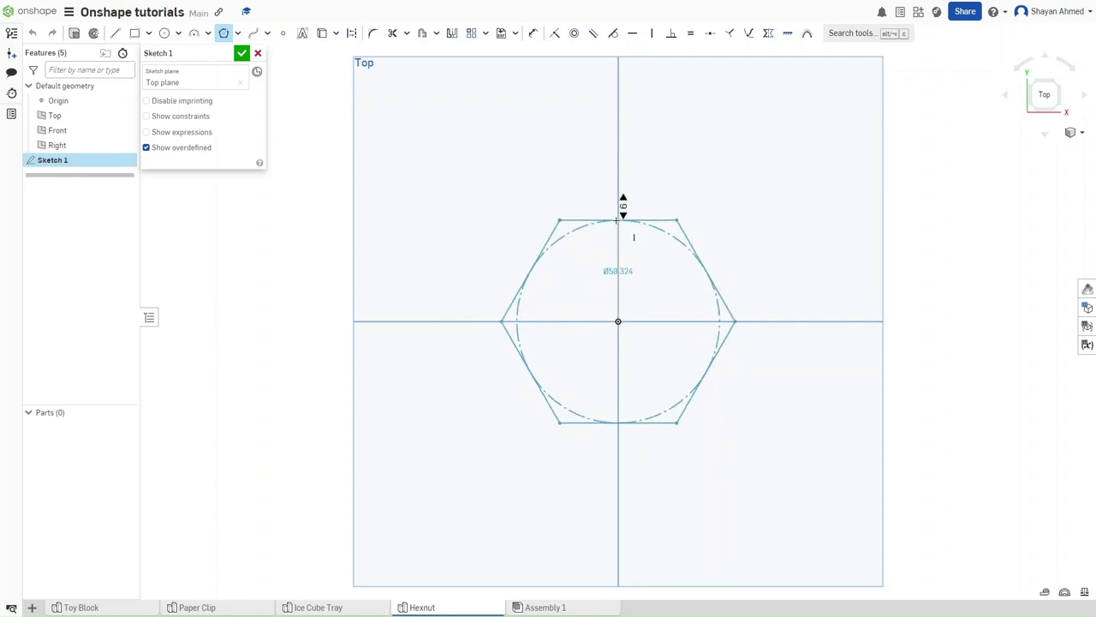
key("Up")
key("Up")
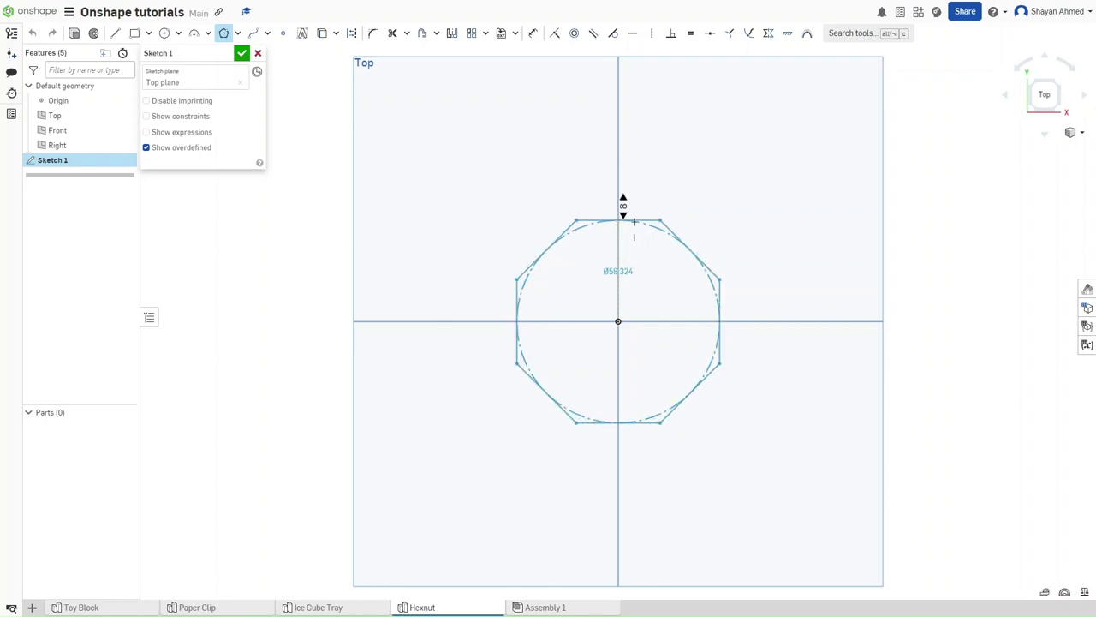
key("Up")
key("Up")
key("Up")
key("Up")
key("Up")
key("Up")
key("Up")
key("Up")
key("Up")
key("Up")
key("Up")
key("Up")
key("Up")
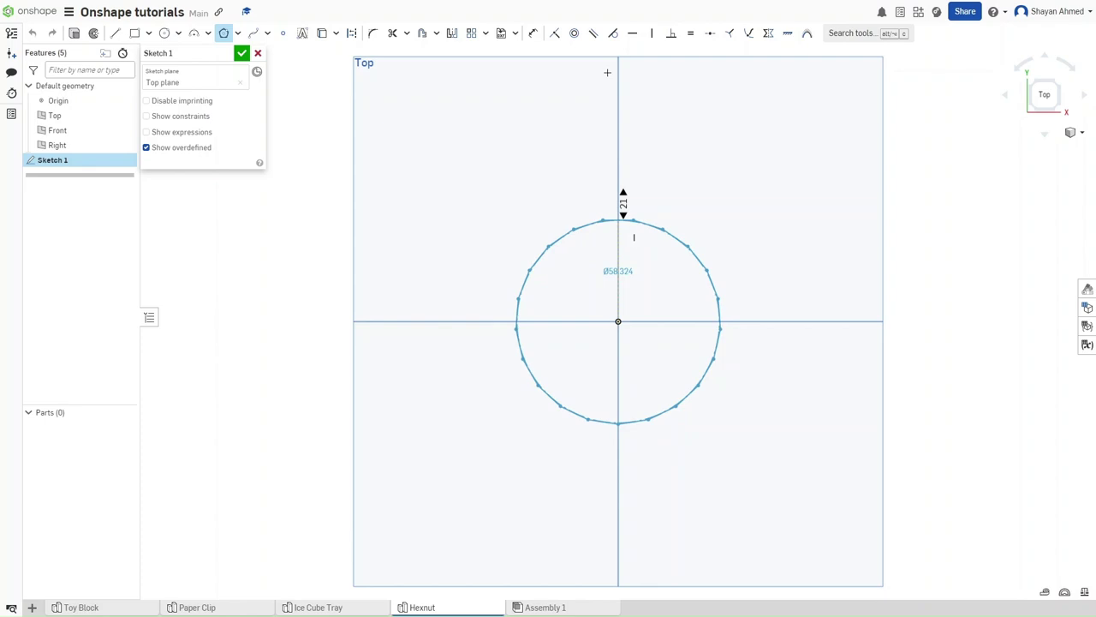
key("Down")
key("Down")
key("Down")
key("Down")
key("Down")
key("Down")
key("Down")
key("Down")
key("Down")
key("Down")
key("Down")
key("Down")
key("Down")
key("Down")
key("Down")
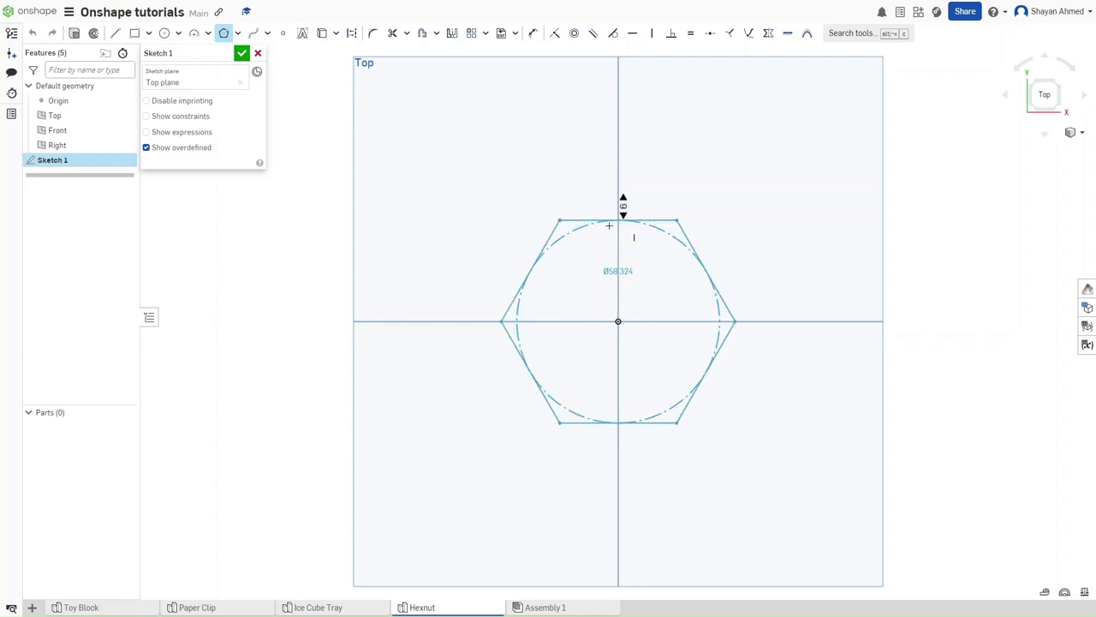
key("Down")
key("Up")
left_click(599, 222)
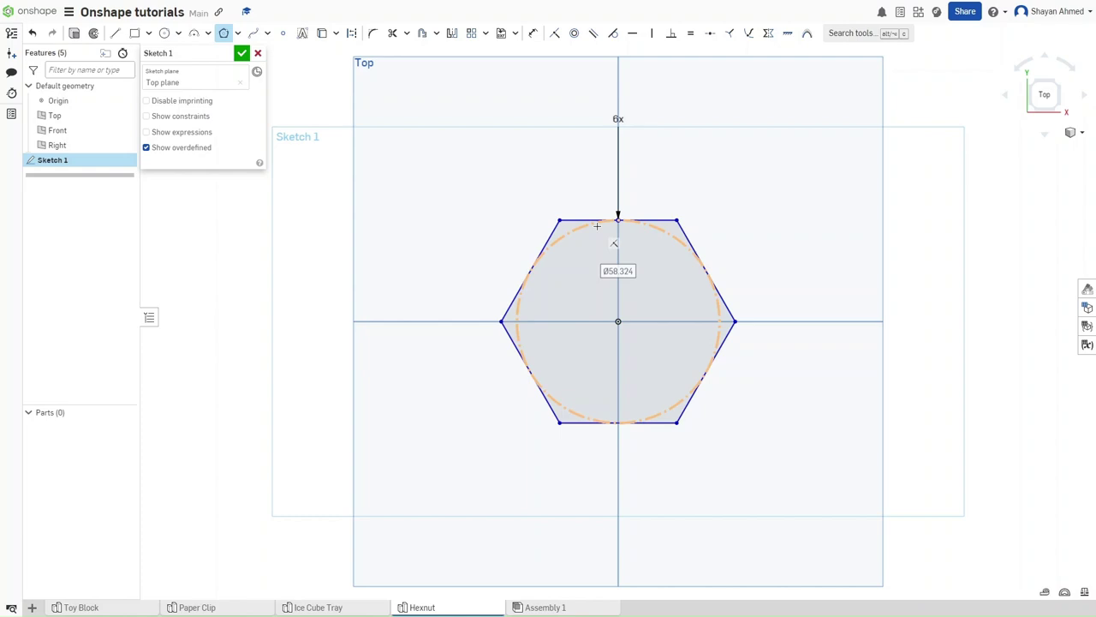
type("20")
key("Return")
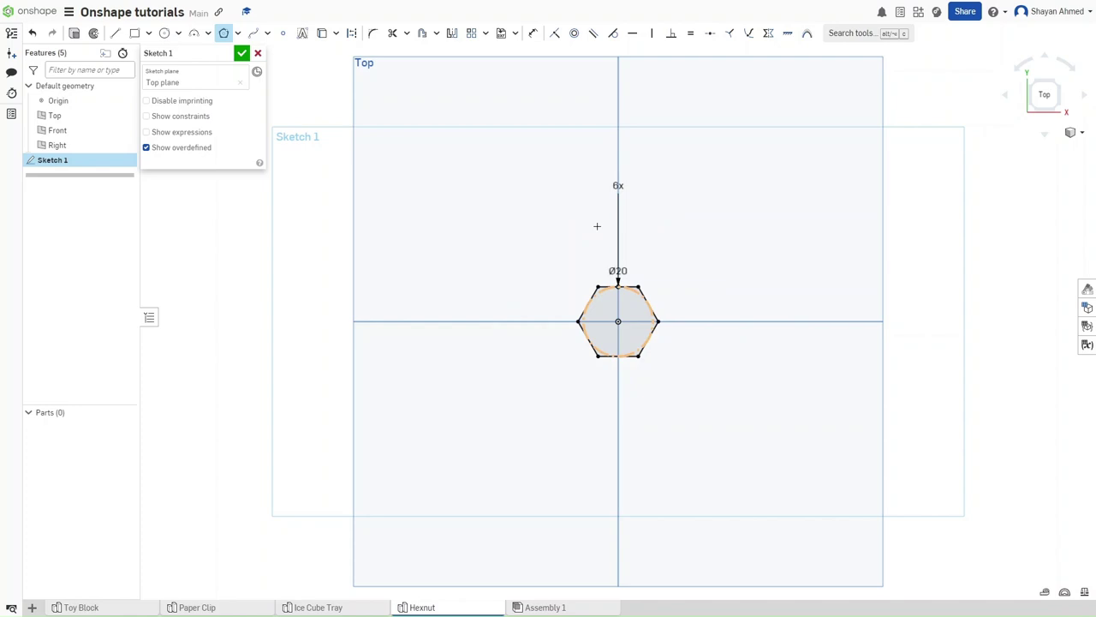
Draw a Ø12 circle centred on the origin inside the hexagon.
scroll(619, 325, "up", 5)
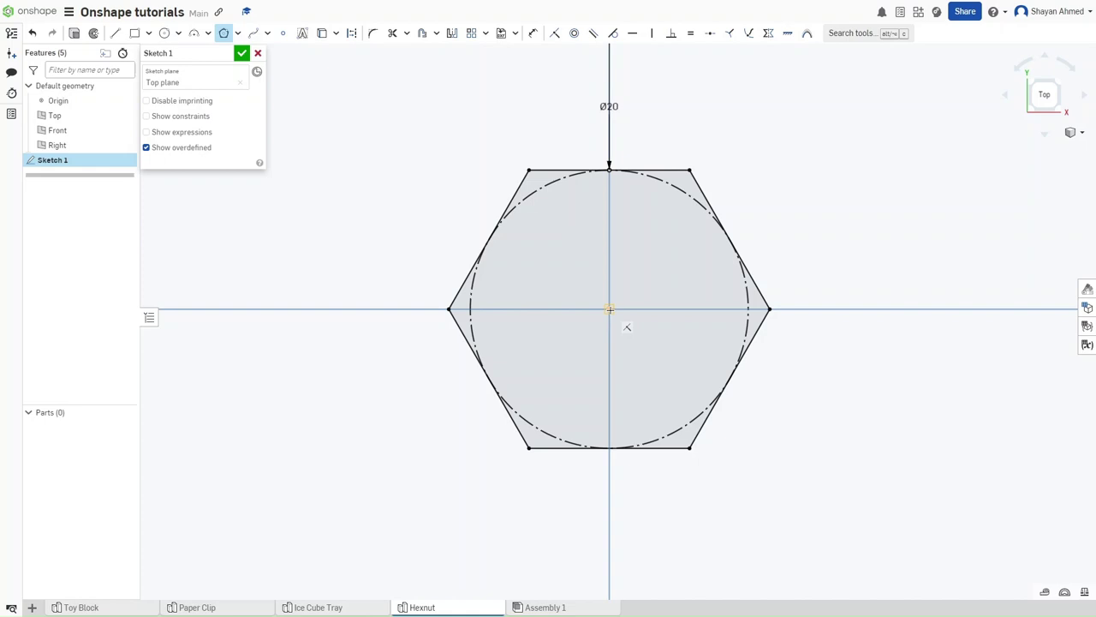
key("c")
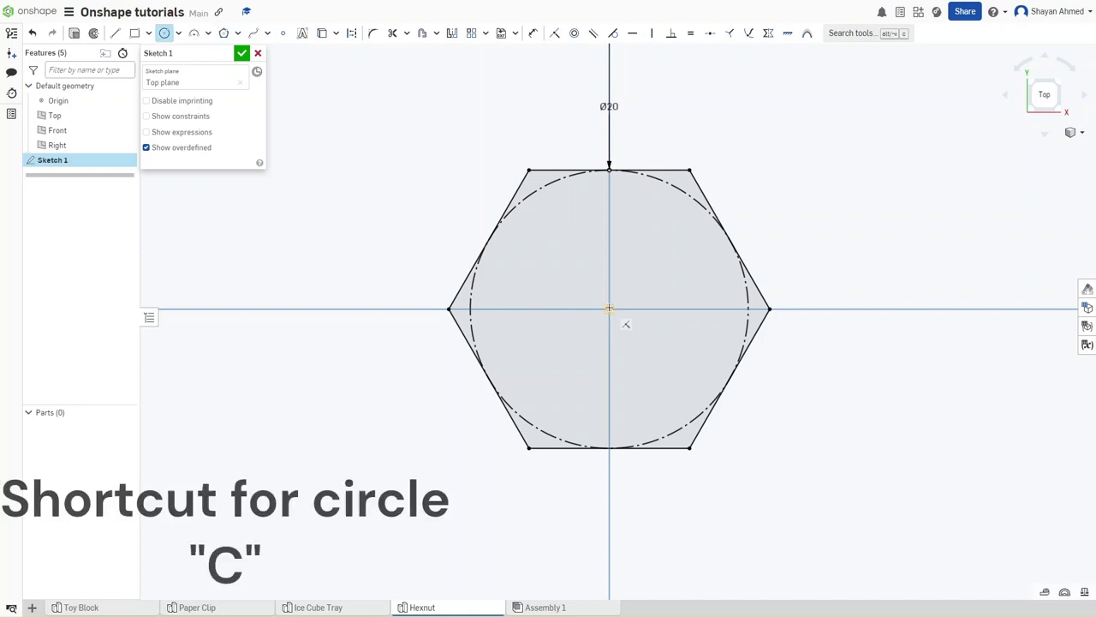
left_click(609, 309)
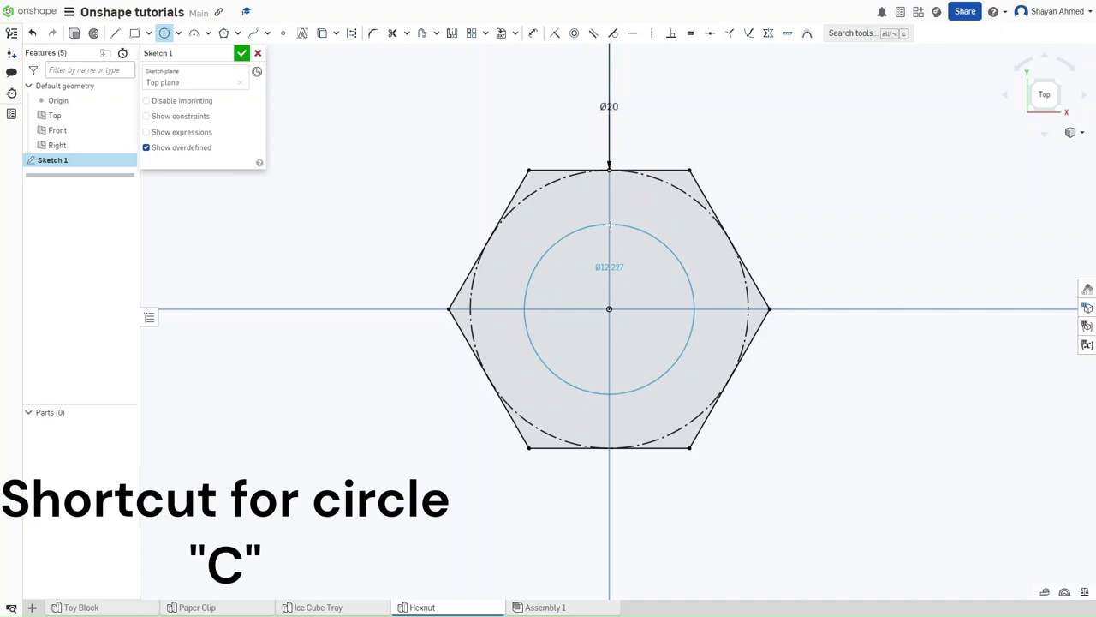
type("12")
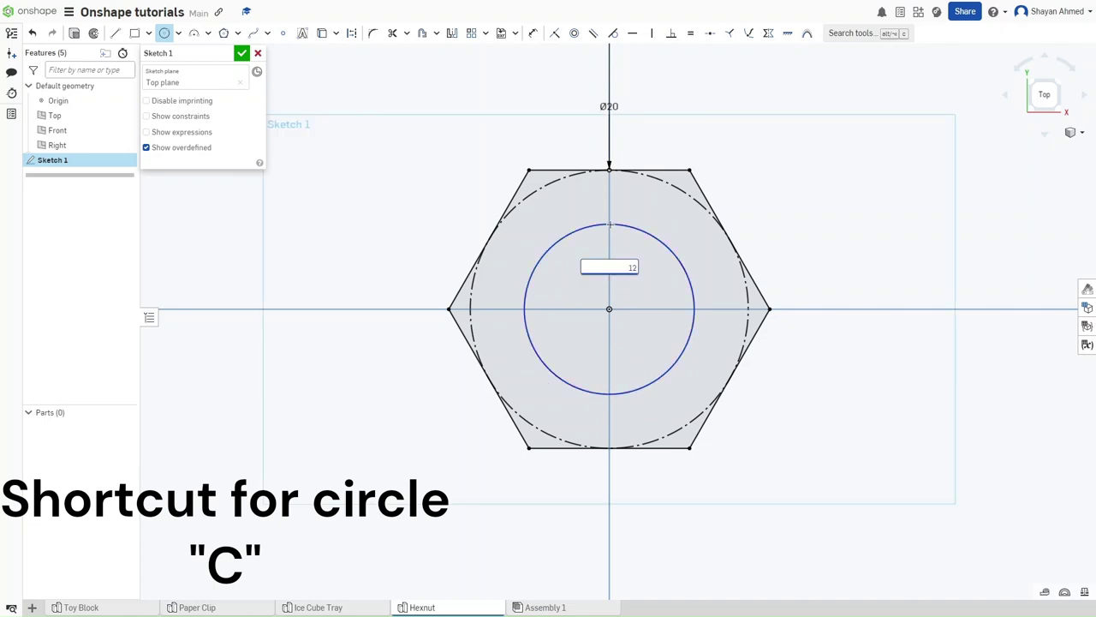
key("Return")
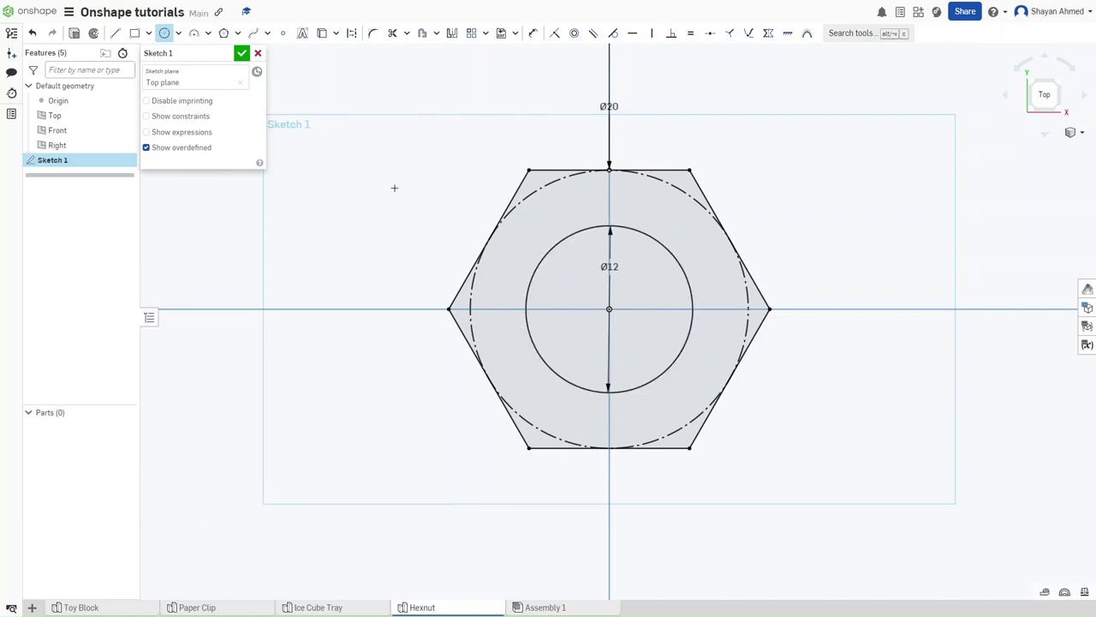
Close Sketch 1 and extrude it 10 mm deep, viewed in isometric.
key("shift+e")
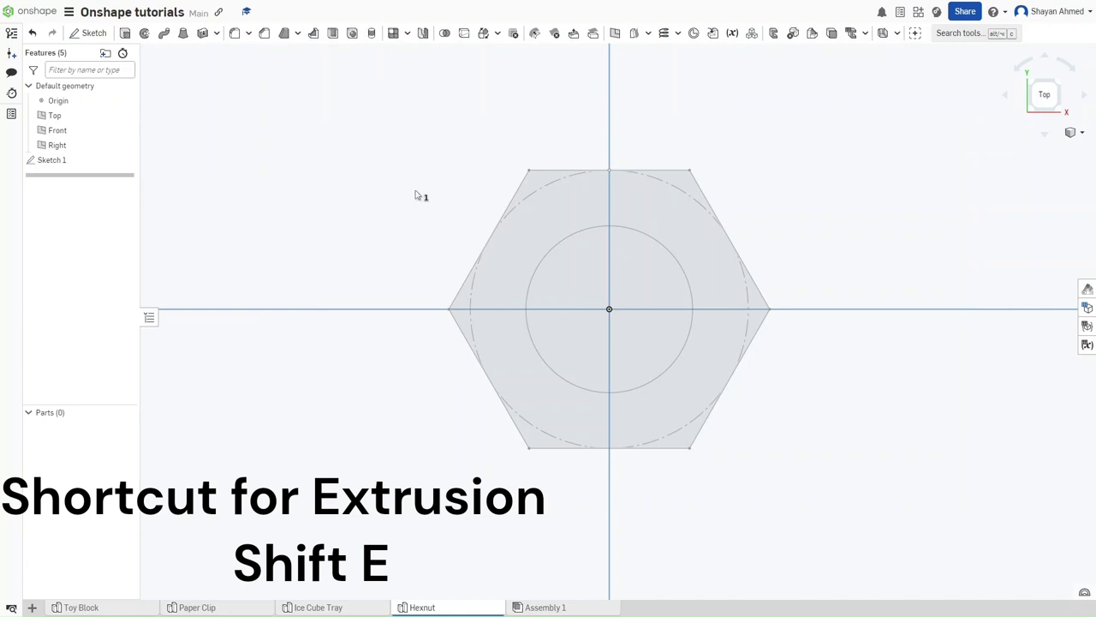
key("shift+e")
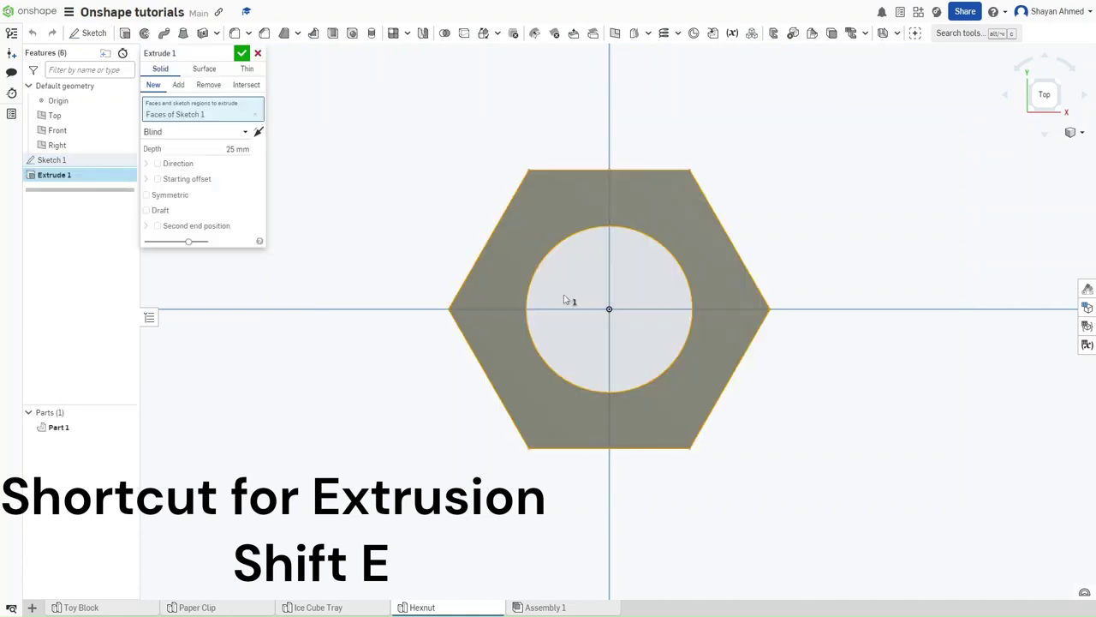
key("Up")
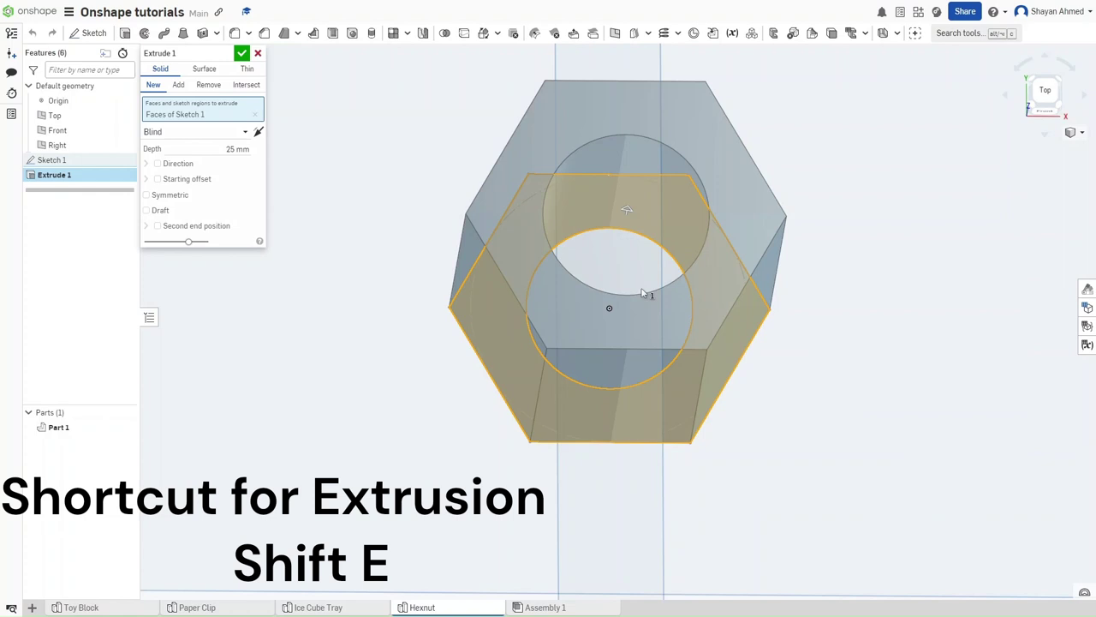
key("Up")
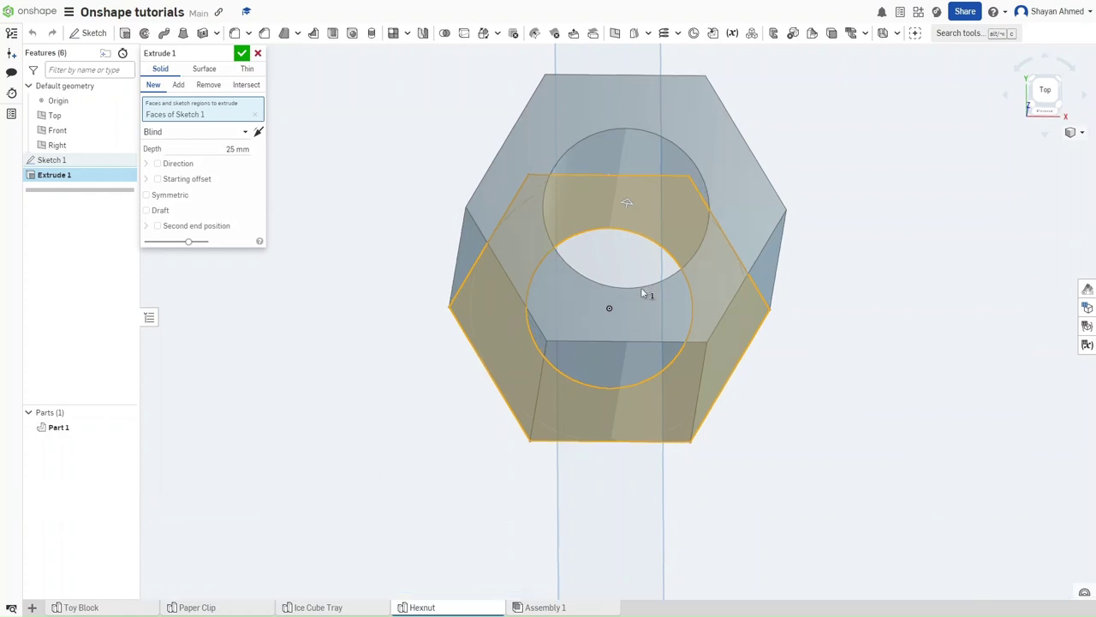
key("shift+7")
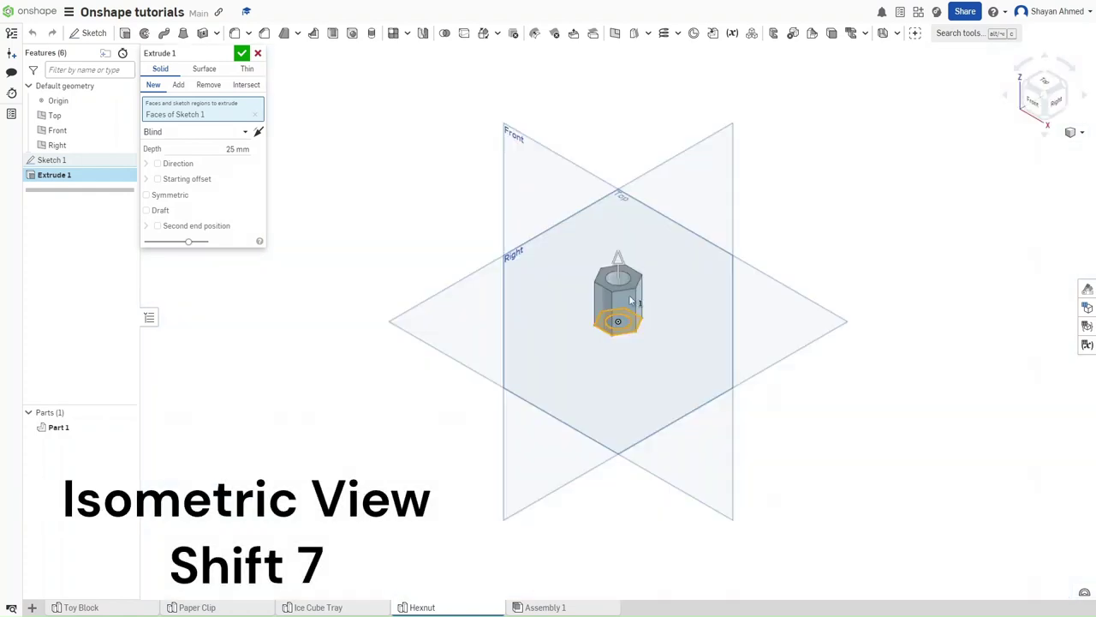
scroll(630, 300, "up", 5)
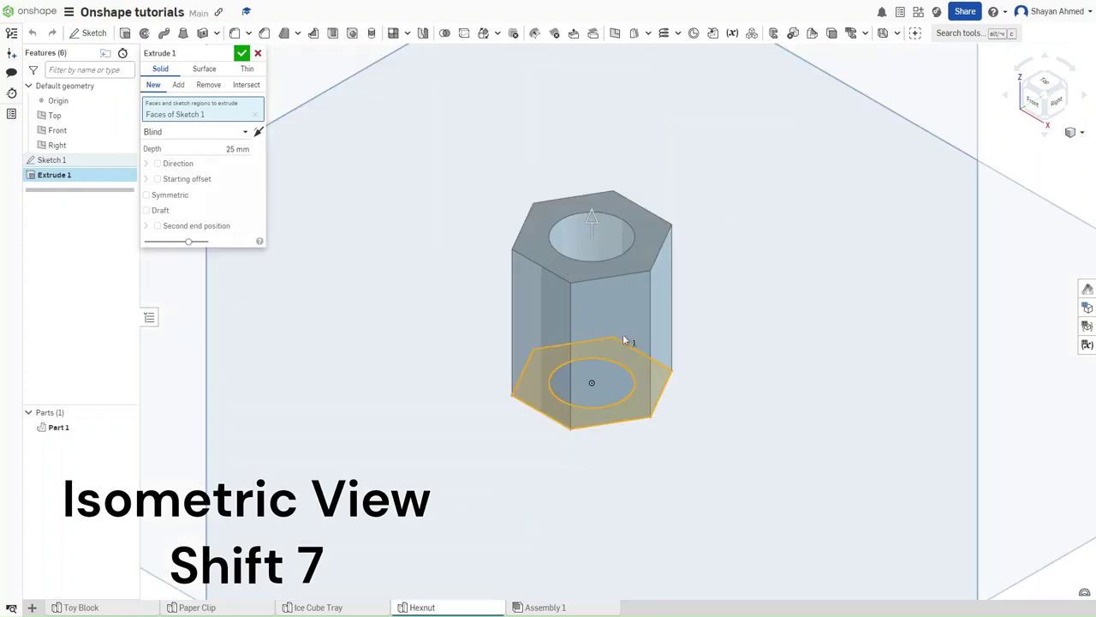
left_click(228, 148)
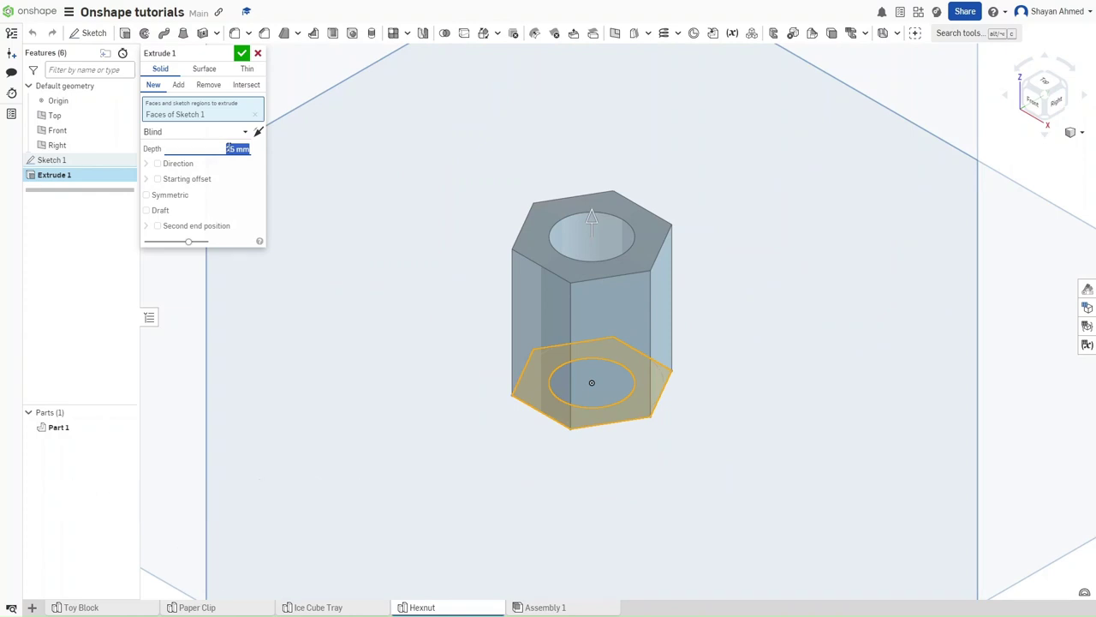
type("10")
key("Return")
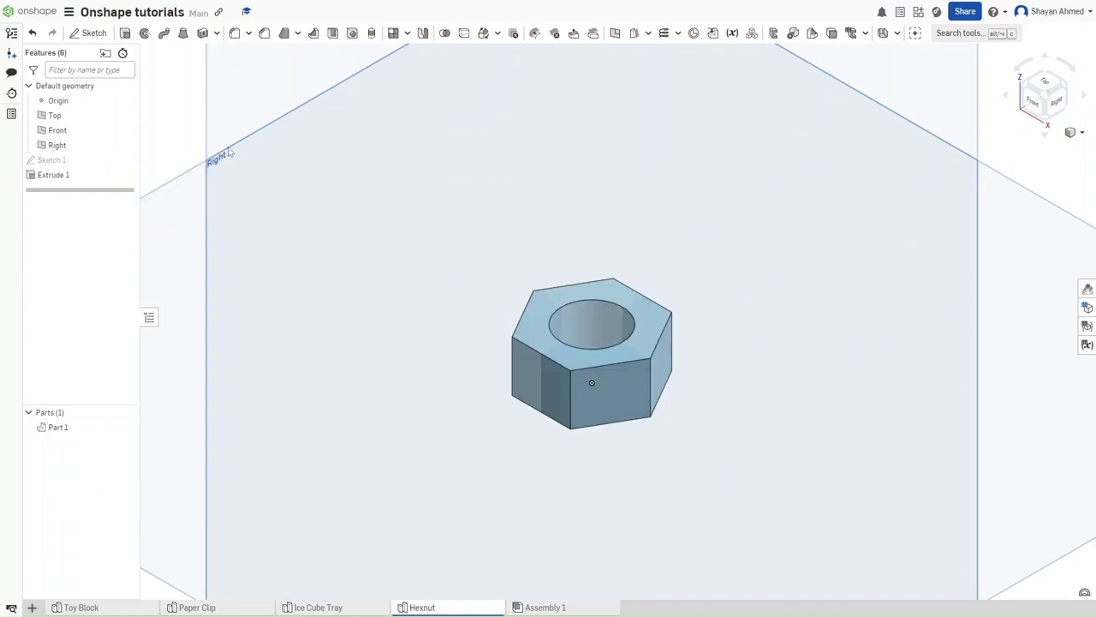
Start a Helix feature defined by turns and pitch.
left_click(228, 153)
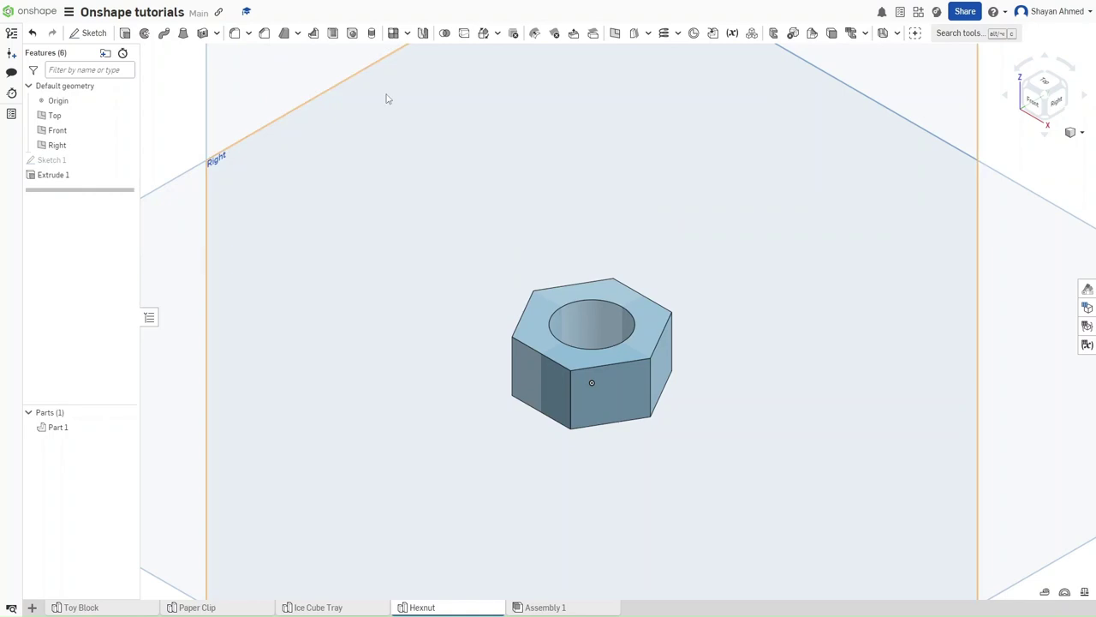
left_click(660, 39)
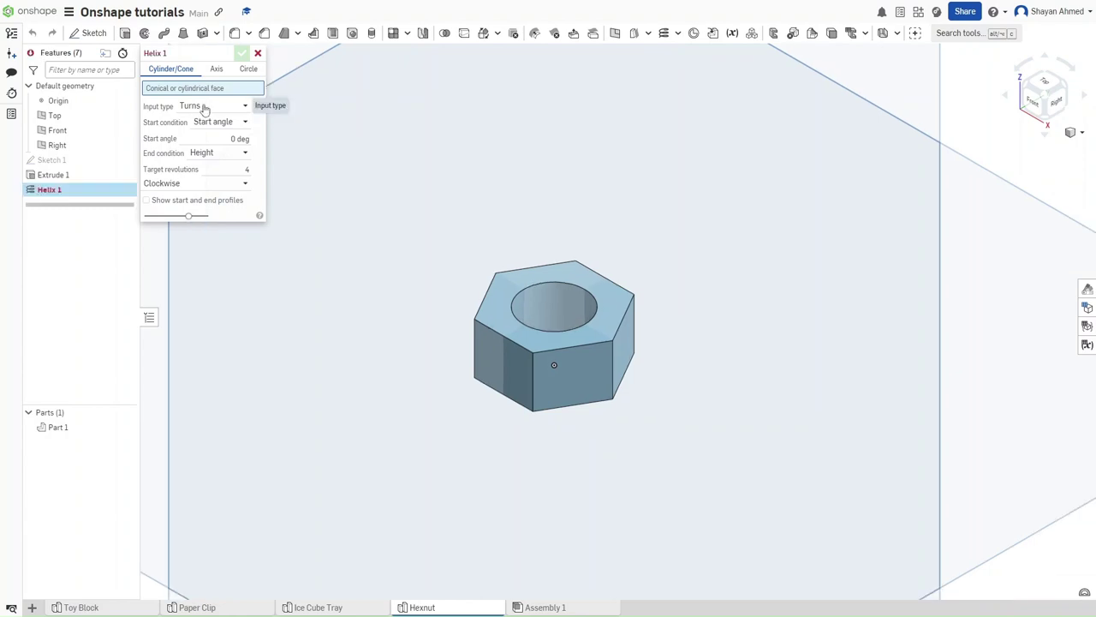
left_click(204, 106)
left_click(220, 153)
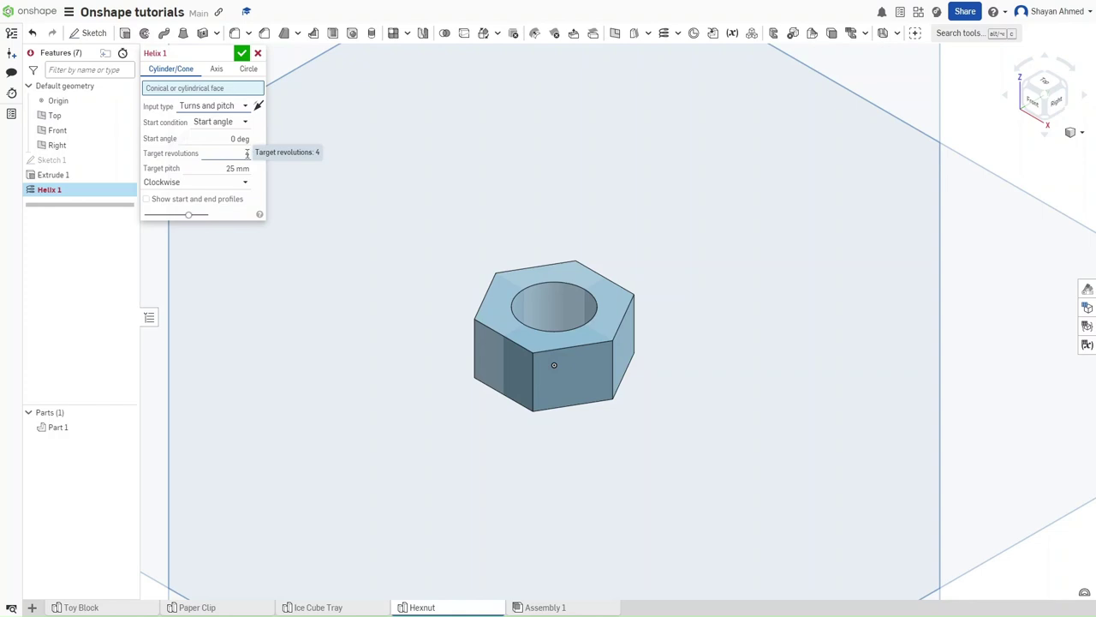
Set 6 revolutions and 1.75 mm pitch on the bore face, then confirm the helix.
left_click(247, 153)
type("6")
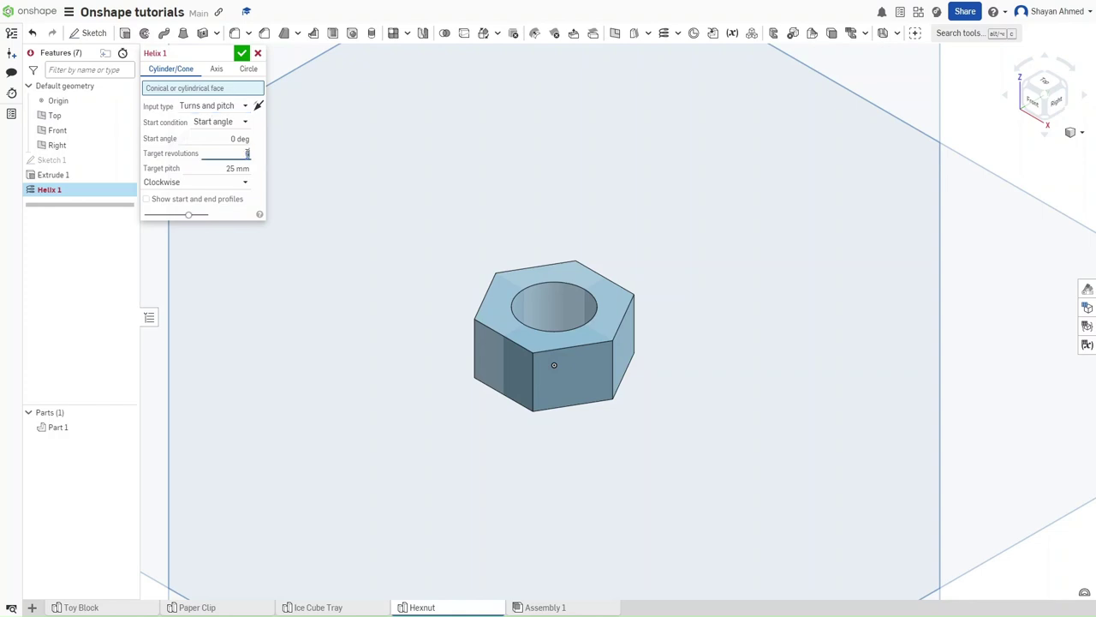
left_click(234, 169)
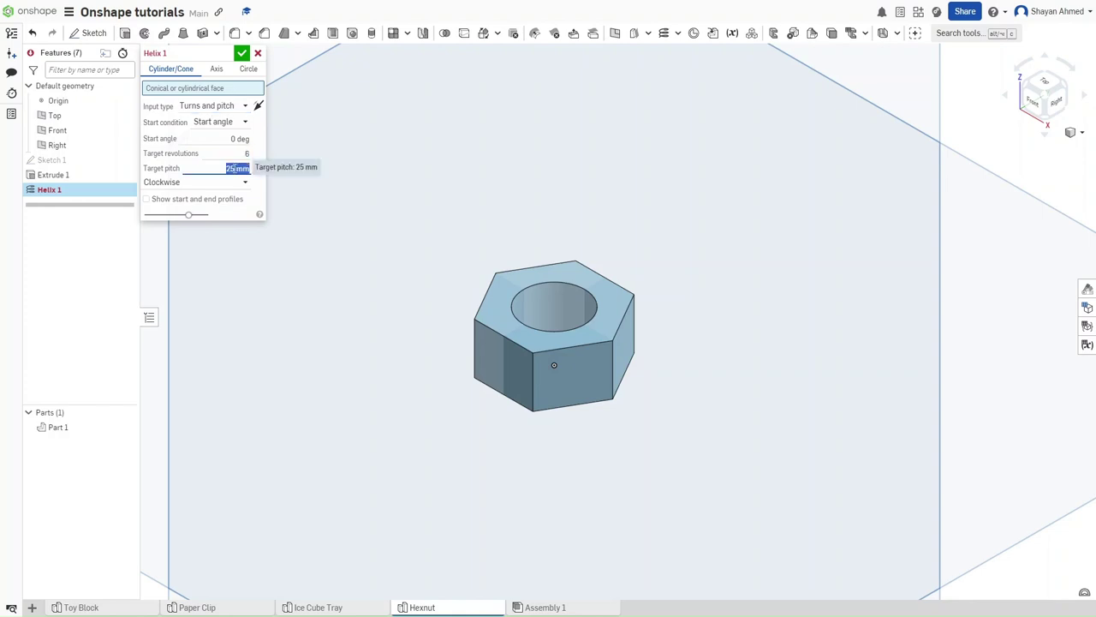
type("1.75")
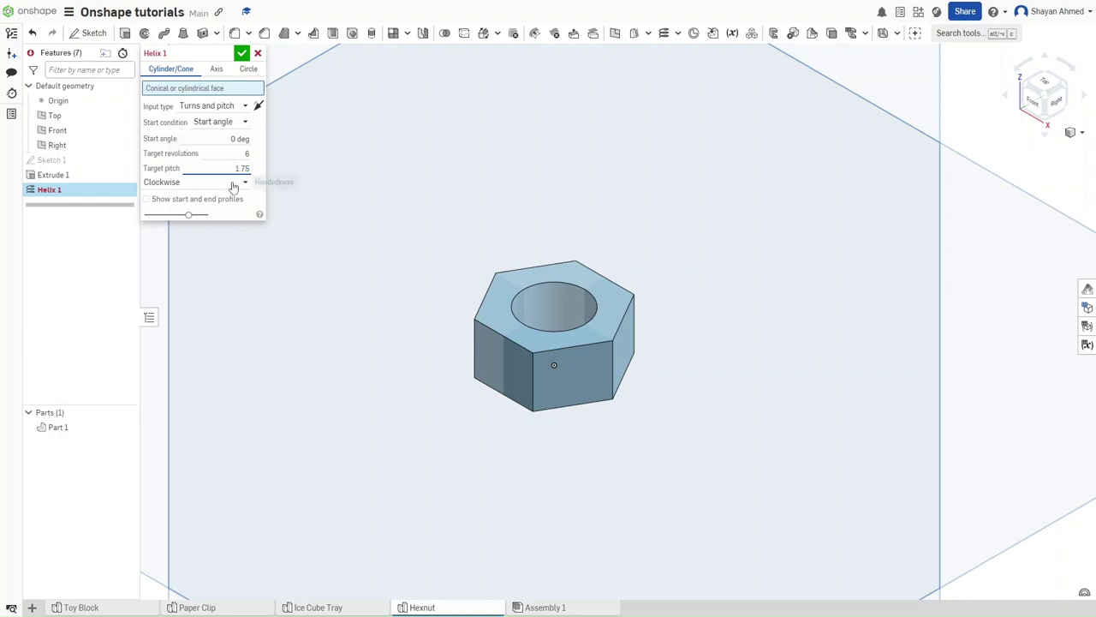
left_click(196, 89)
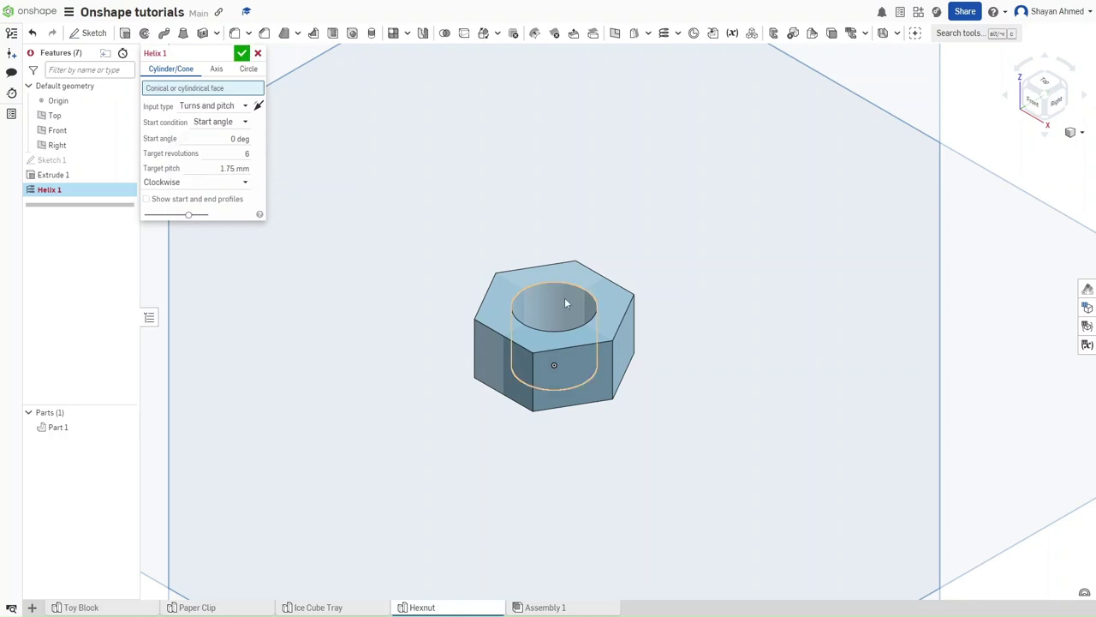
scroll(564, 303, "up", 3)
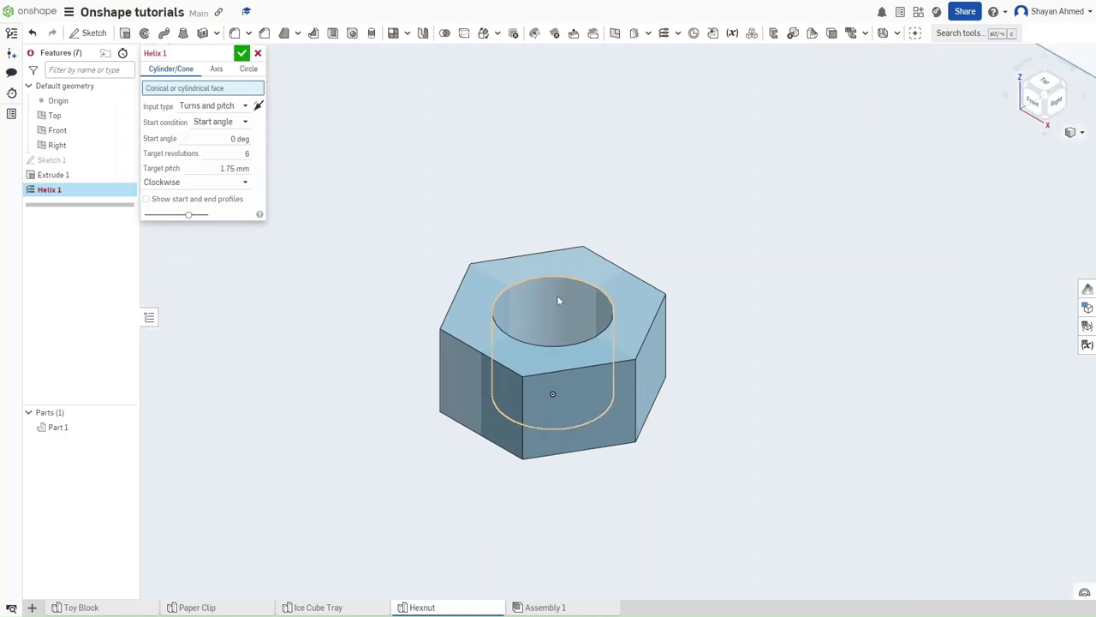
scroll(557, 300, "up", 3)
left_click(528, 298)
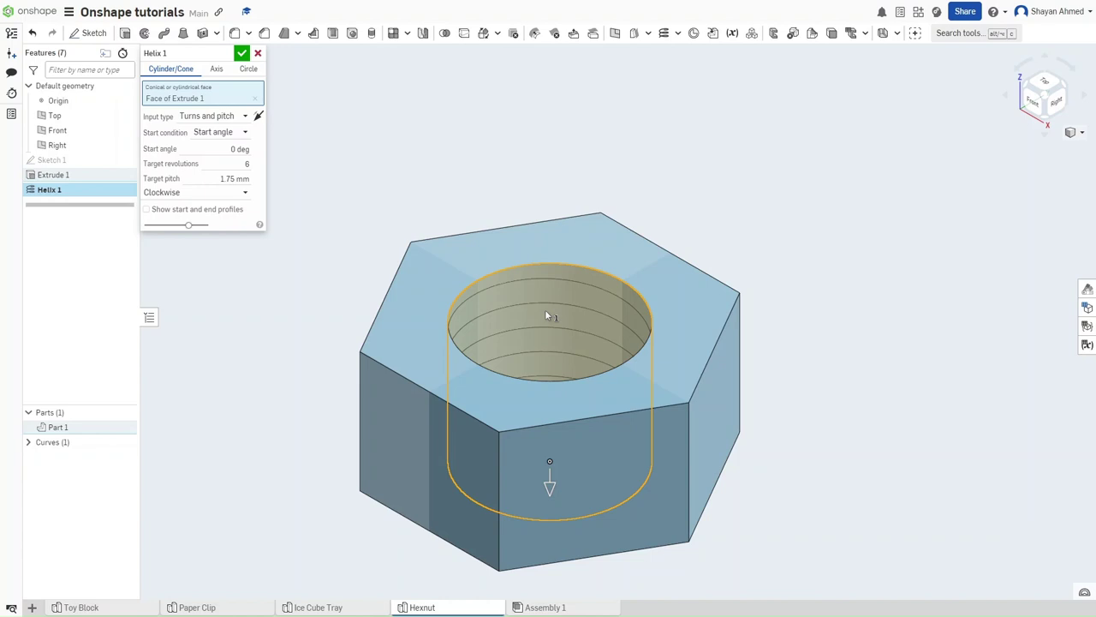
left_click(242, 53)
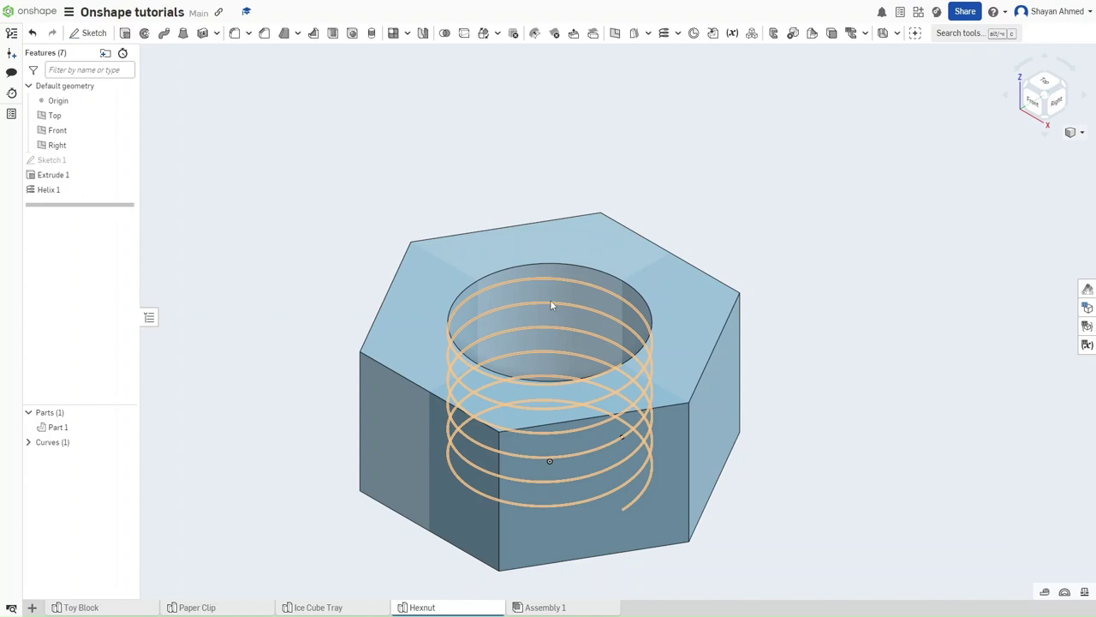
Start Sketch 2 on the Front plane and view it face-on.
scroll(513, 291, "down", 4)
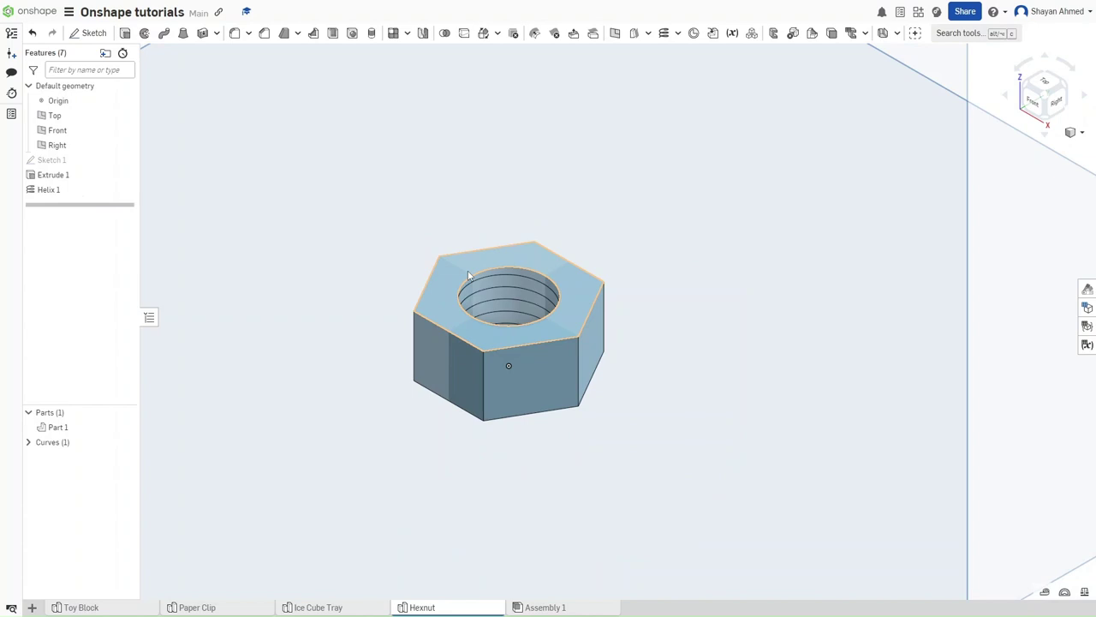
scroll(428, 261, "down", 6)
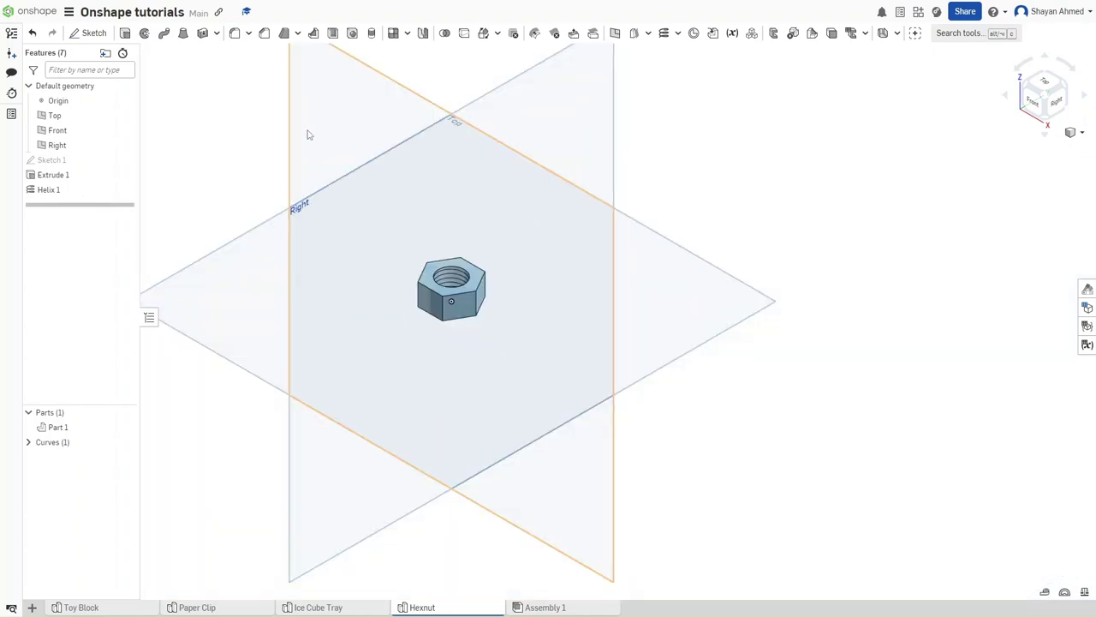
scroll(322, 125, "down", 1)
left_click(334, 112)
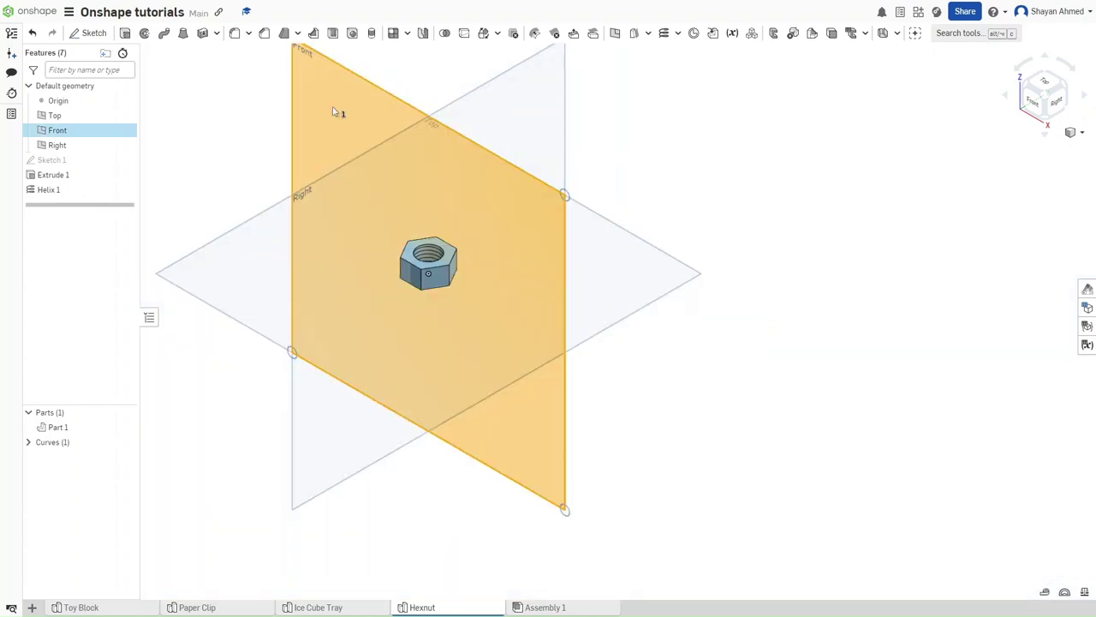
key("shift+s")
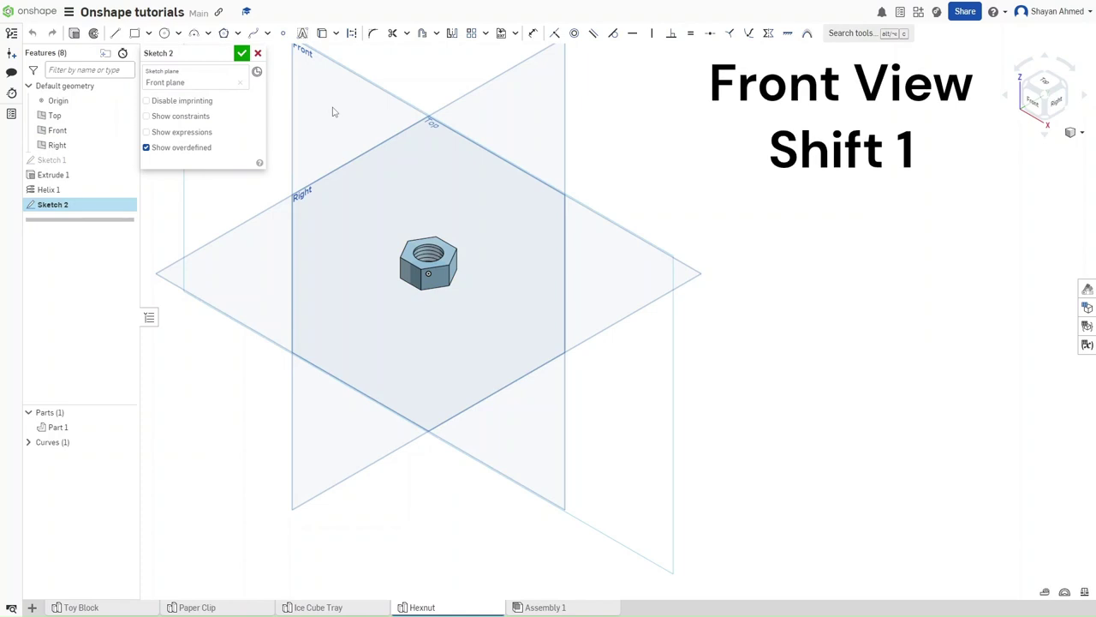
key("shift+1")
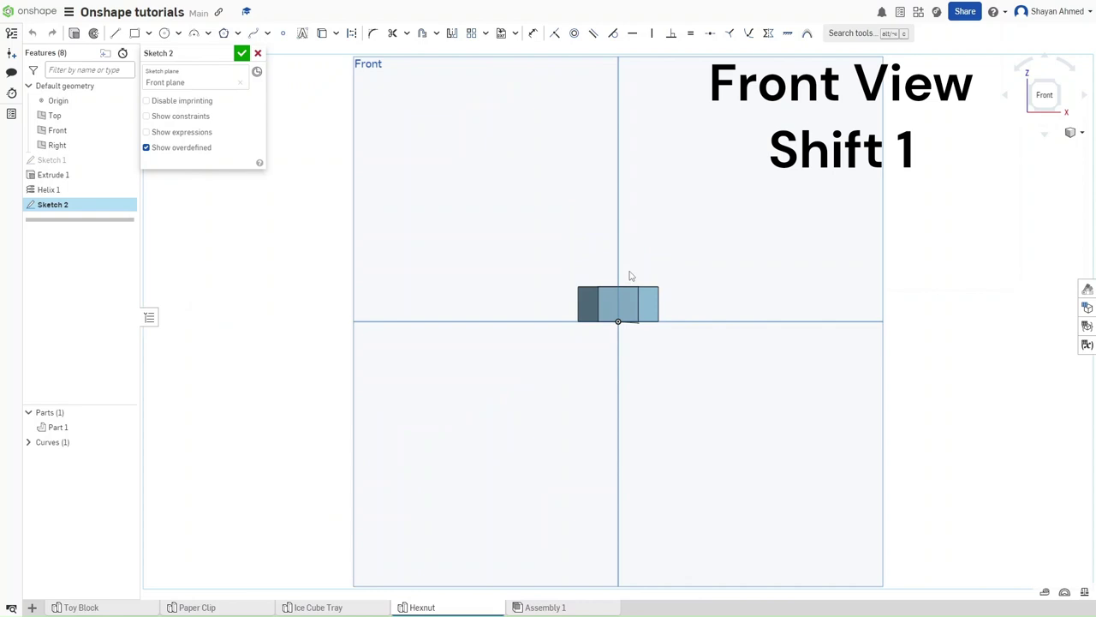
Draw a closed four-sided line profile just above the nut.
scroll(629, 276, "up", 5)
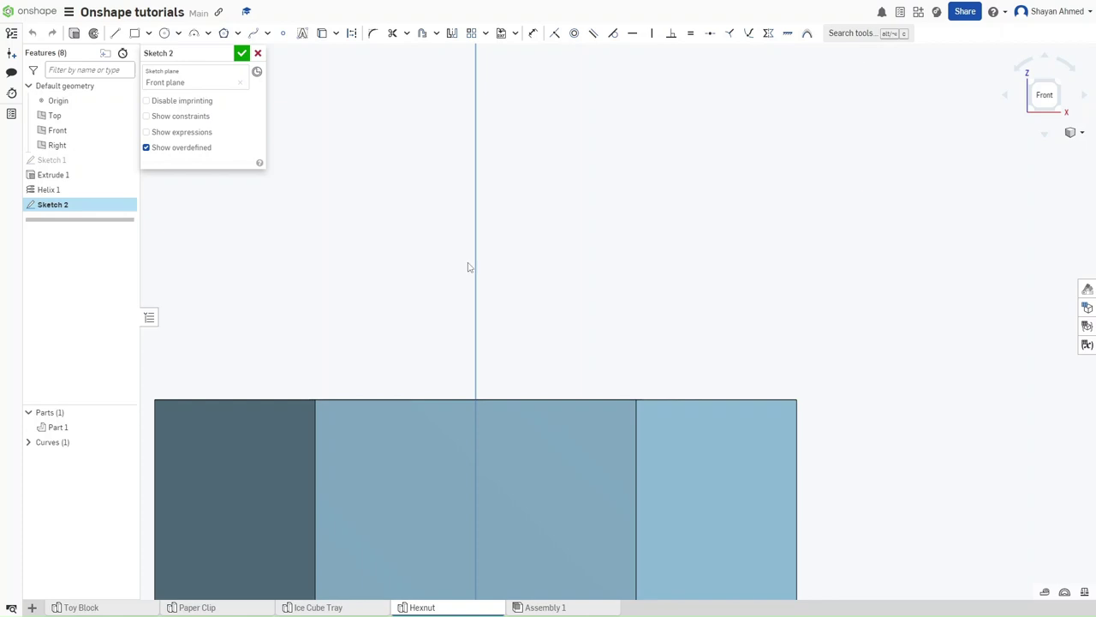
key("l")
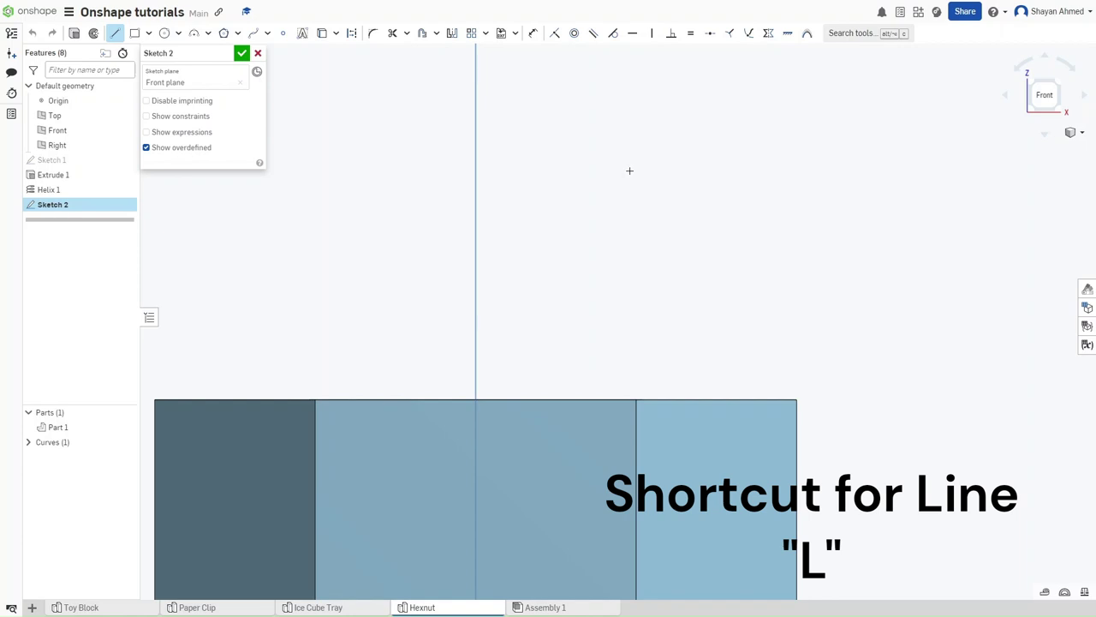
left_click(629, 171)
left_click(630, 296)
left_click(531, 249)
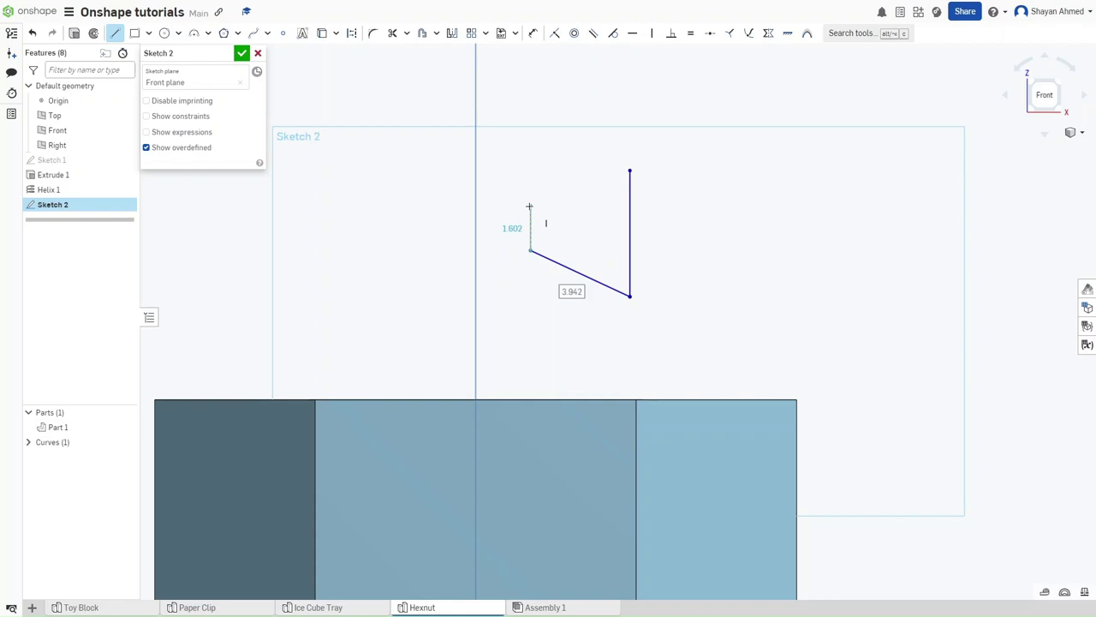
left_click(530, 206)
left_click(630, 171)
key("d")
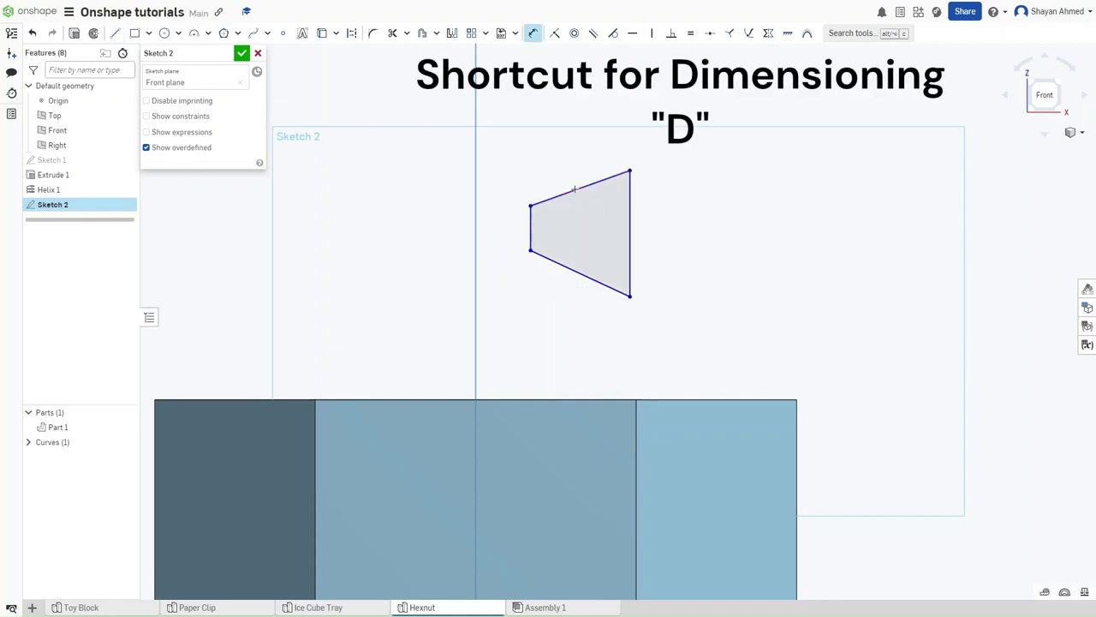
Dimension the profile's short left edge to 1.802 and try dimensioning the slanted edges.
left_click(530, 228)
left_click(507, 228)
type("1.802")
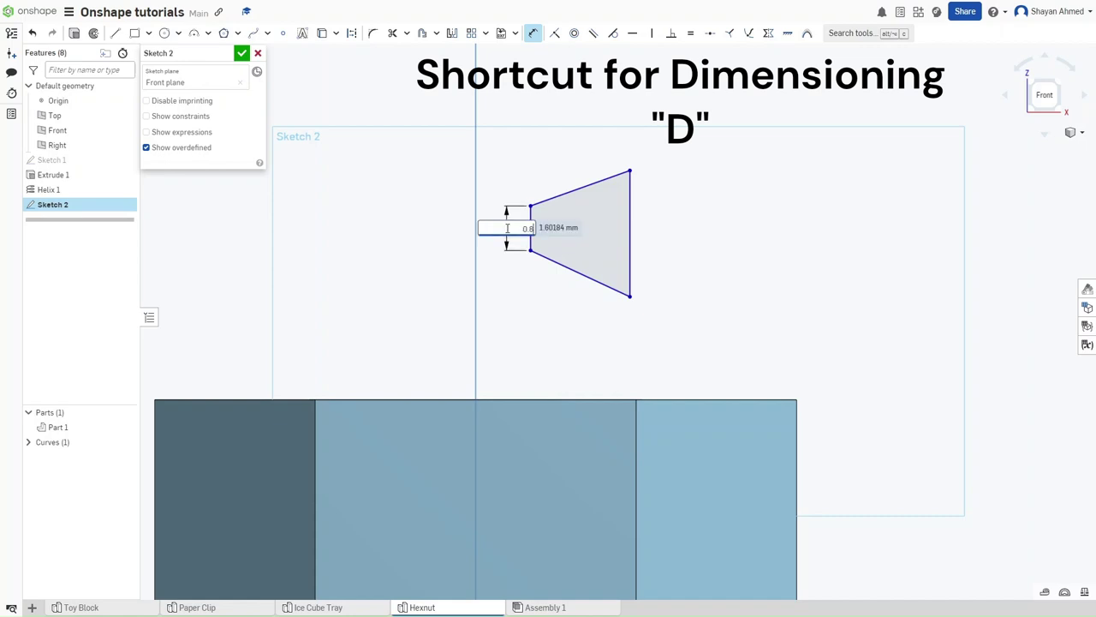
key("Return")
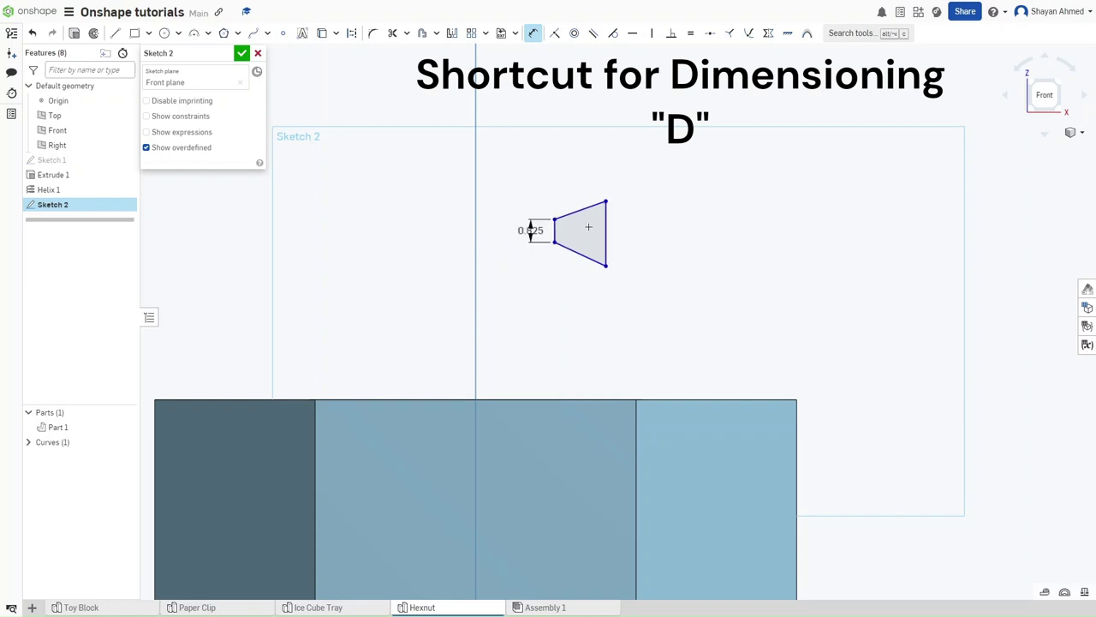
scroll(589, 227, "up", 5)
key("l")
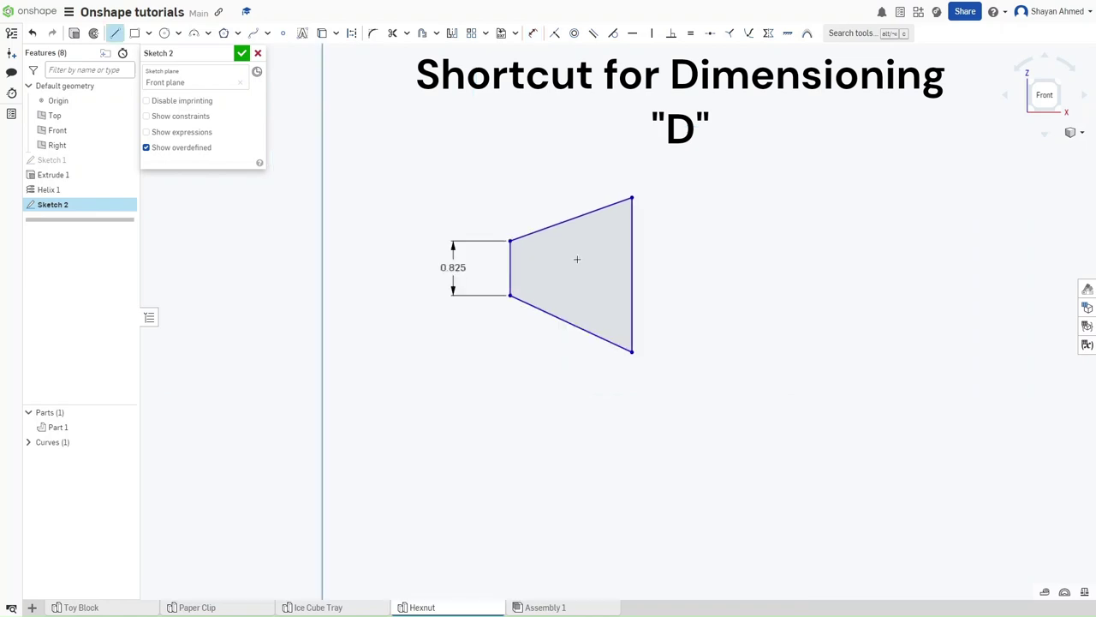
key("d")
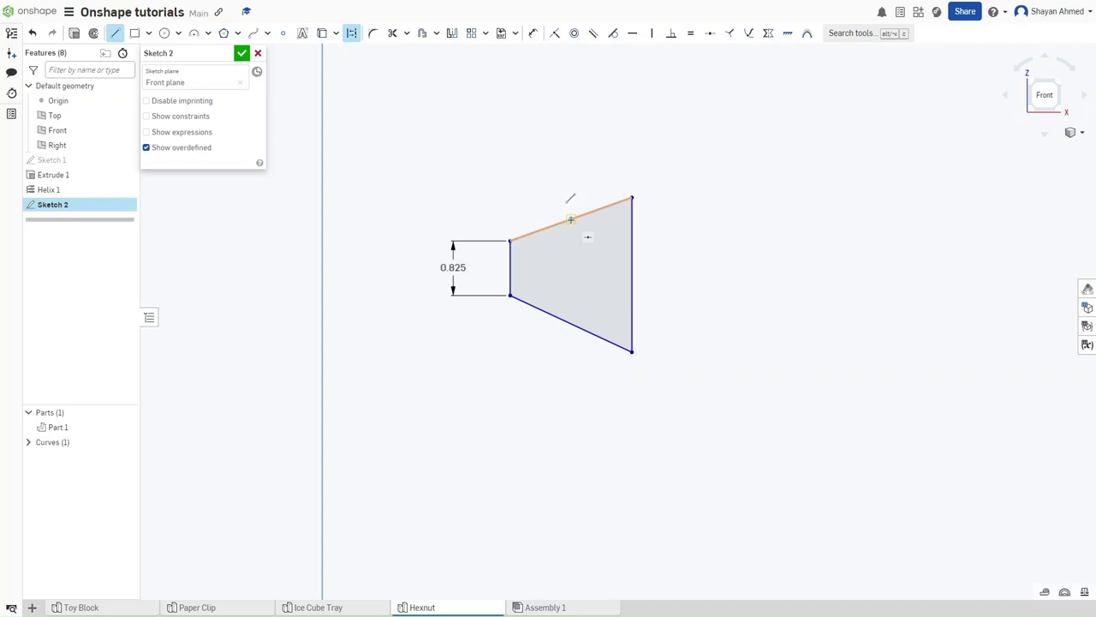
left_click(570, 220)
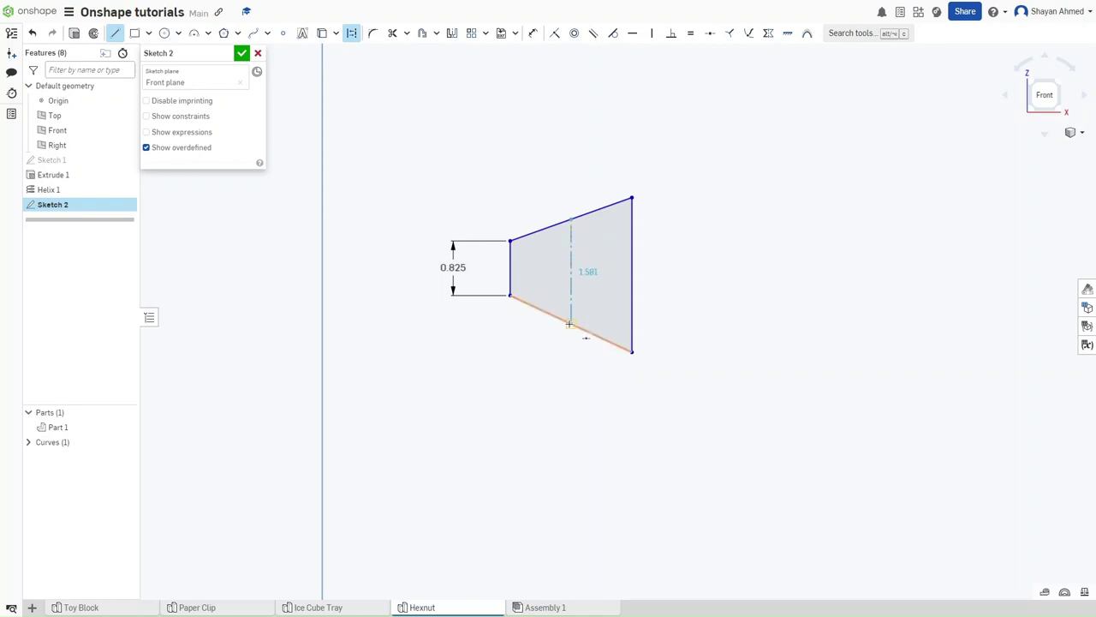
left_click(569, 324)
left_click(571, 322)
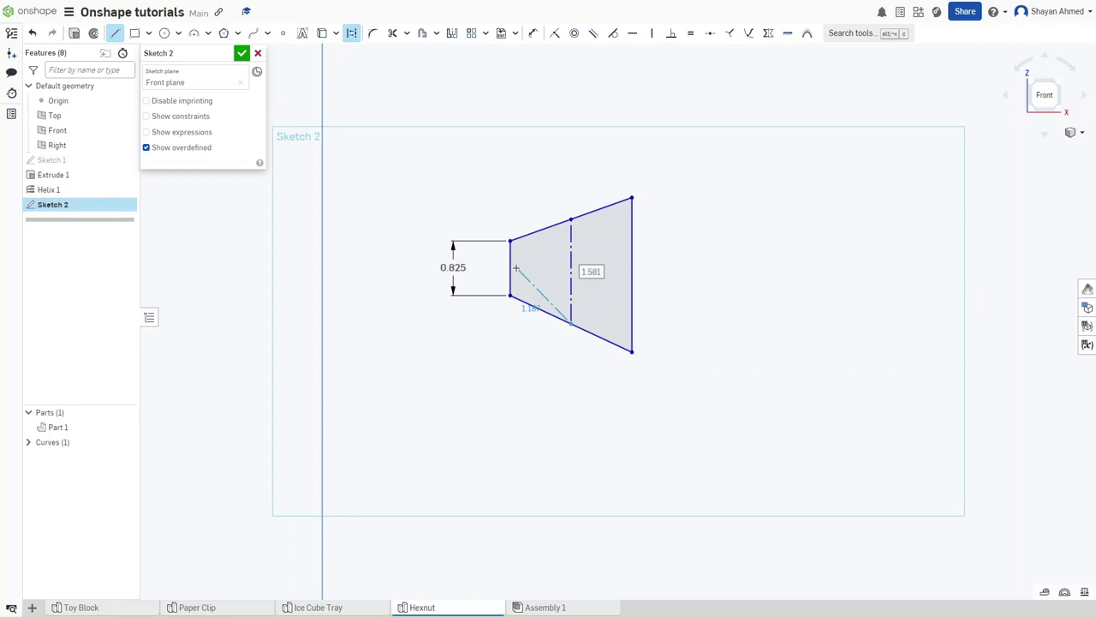
key("Escape")
Draw a construction line from the left edge midpoint to the right edge.
key("l")
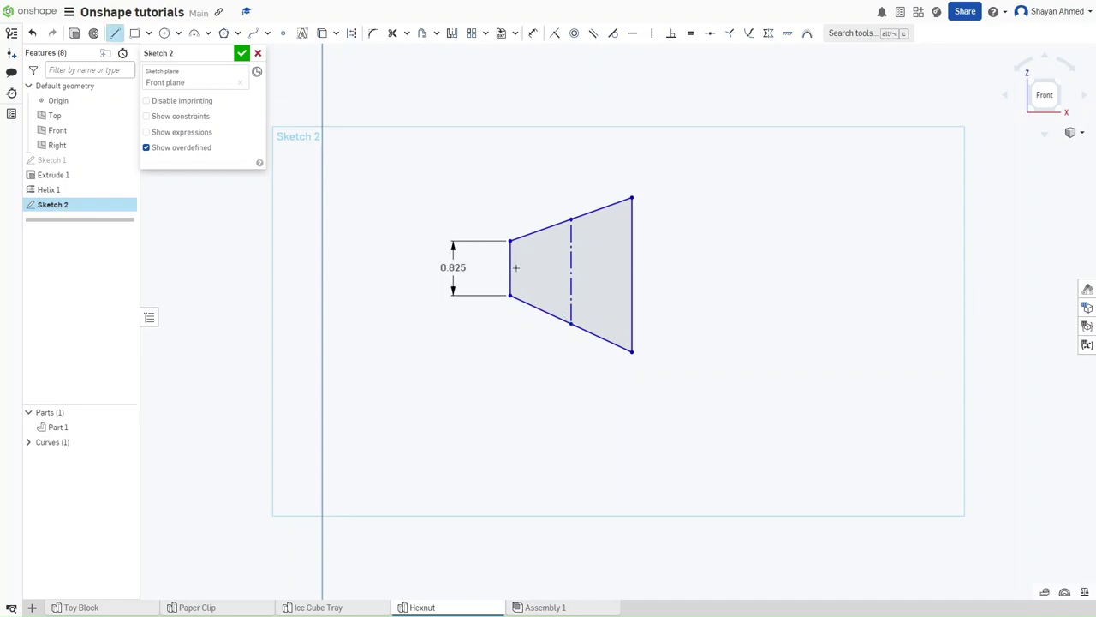
key("q")
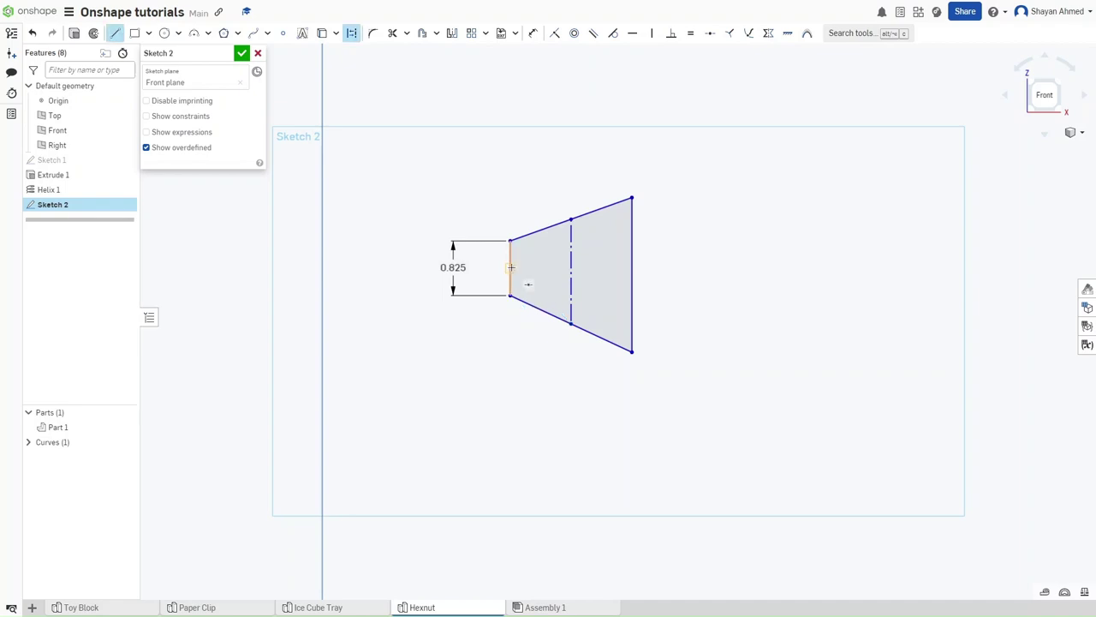
left_click(510, 267)
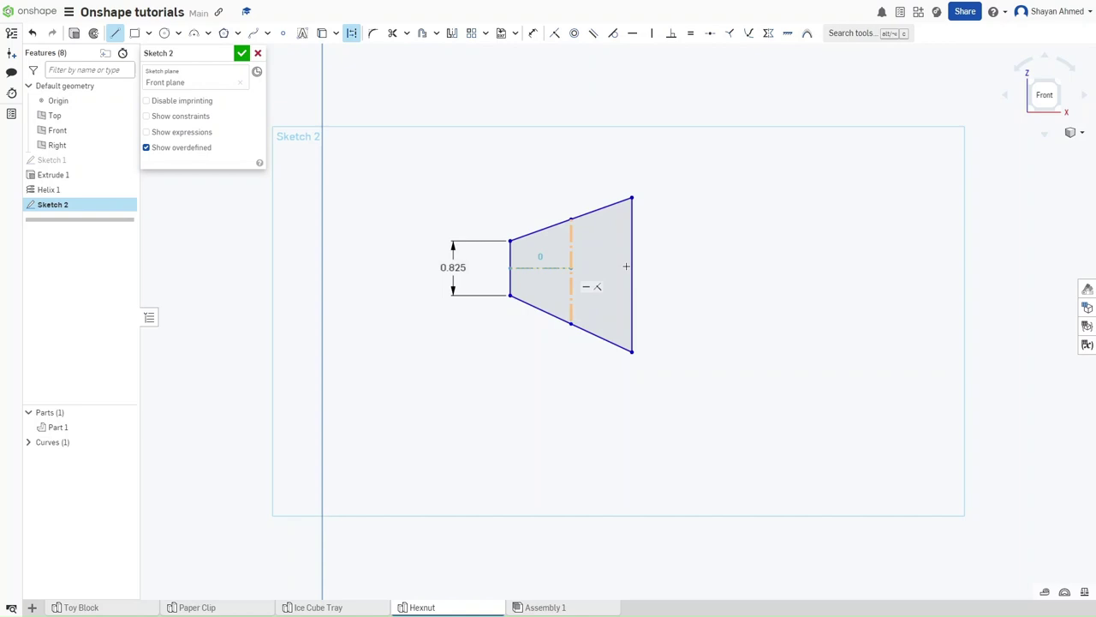
left_click(632, 275)
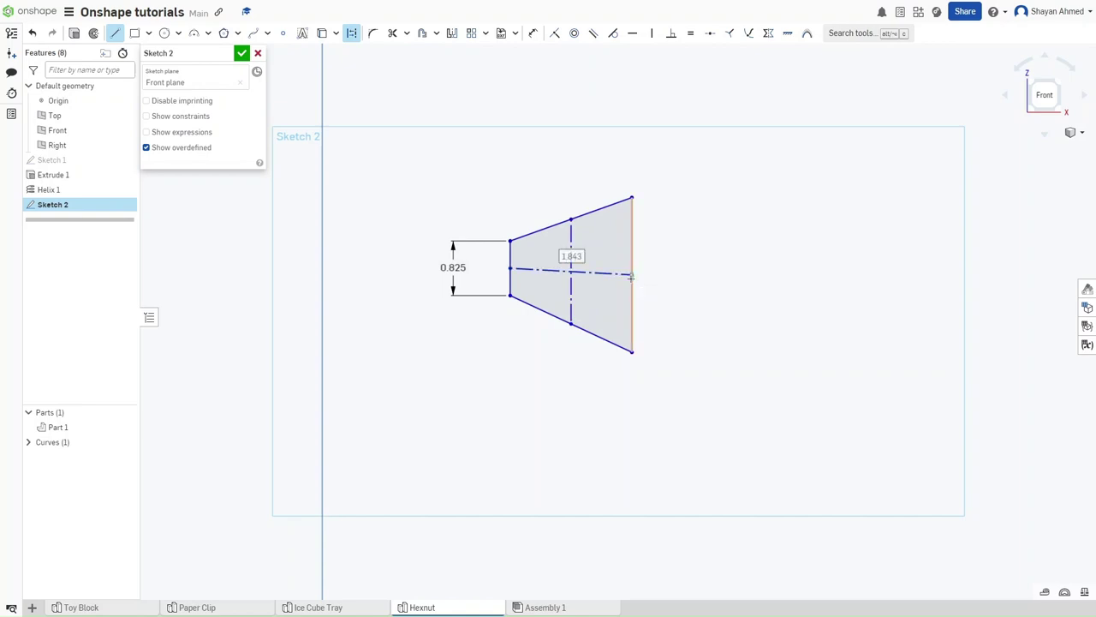
key("Escape")
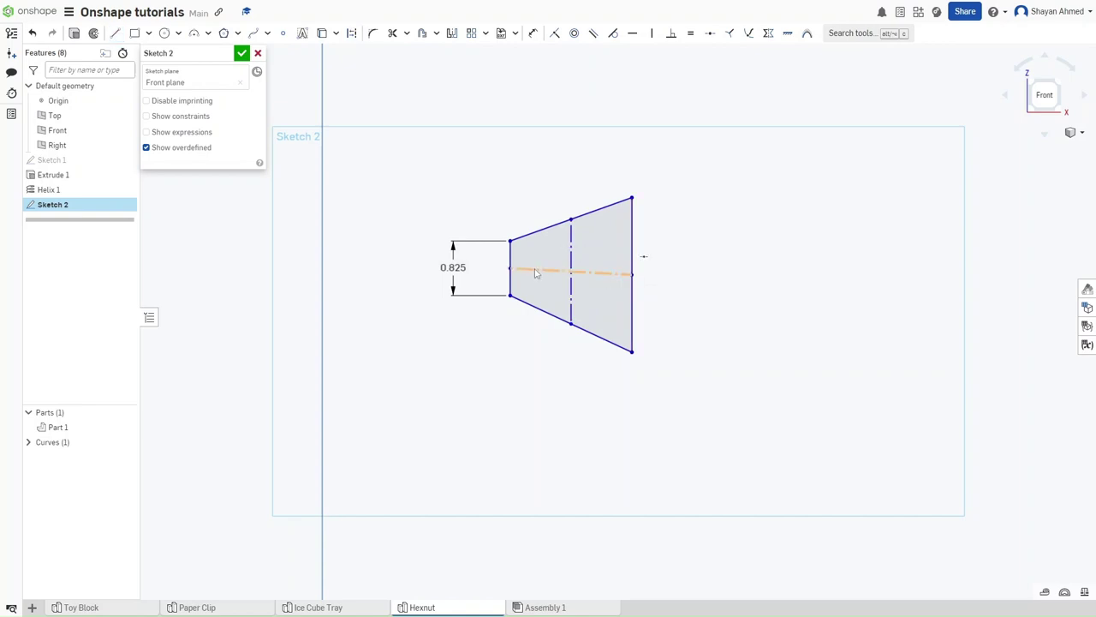
Dimension the angle between the two slanted edges as 60°.
key("d")
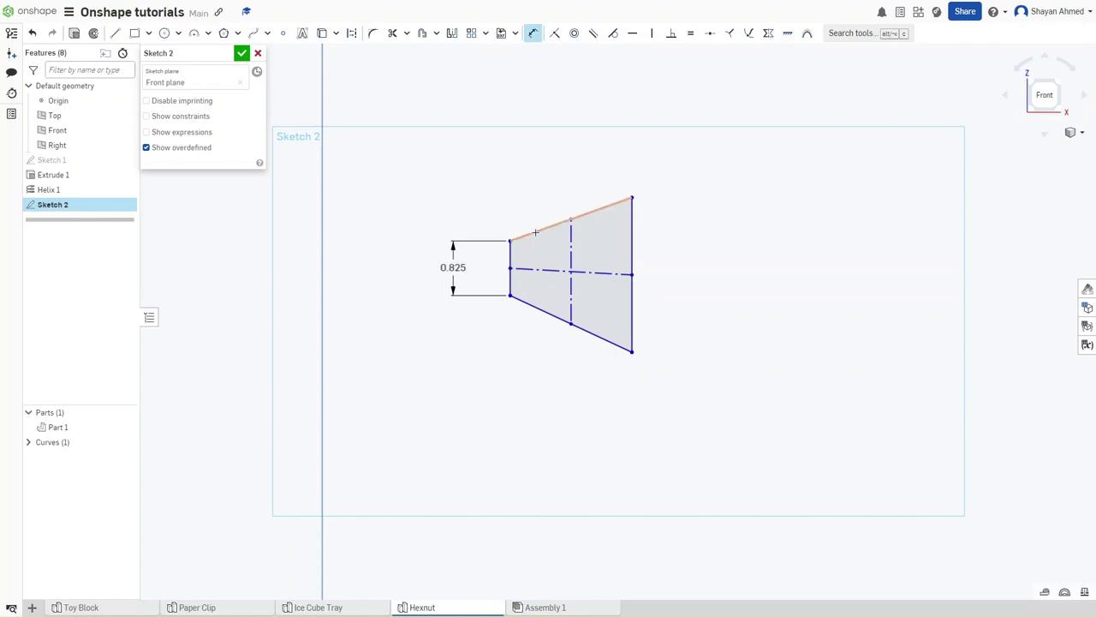
left_click(549, 227)
left_click(536, 306)
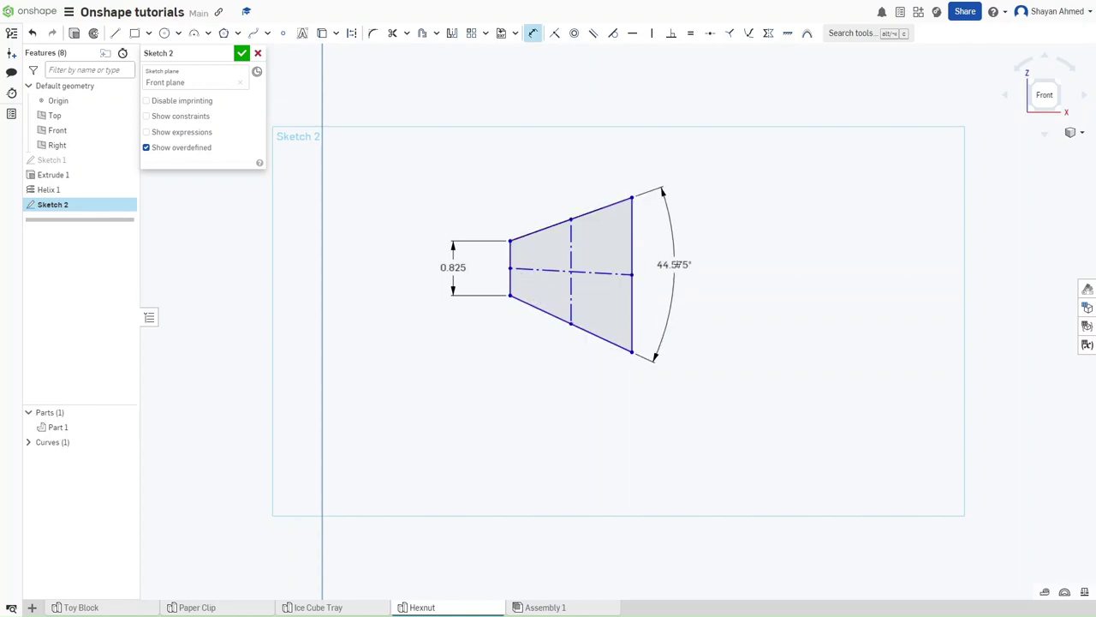
left_click(686, 267)
type("60")
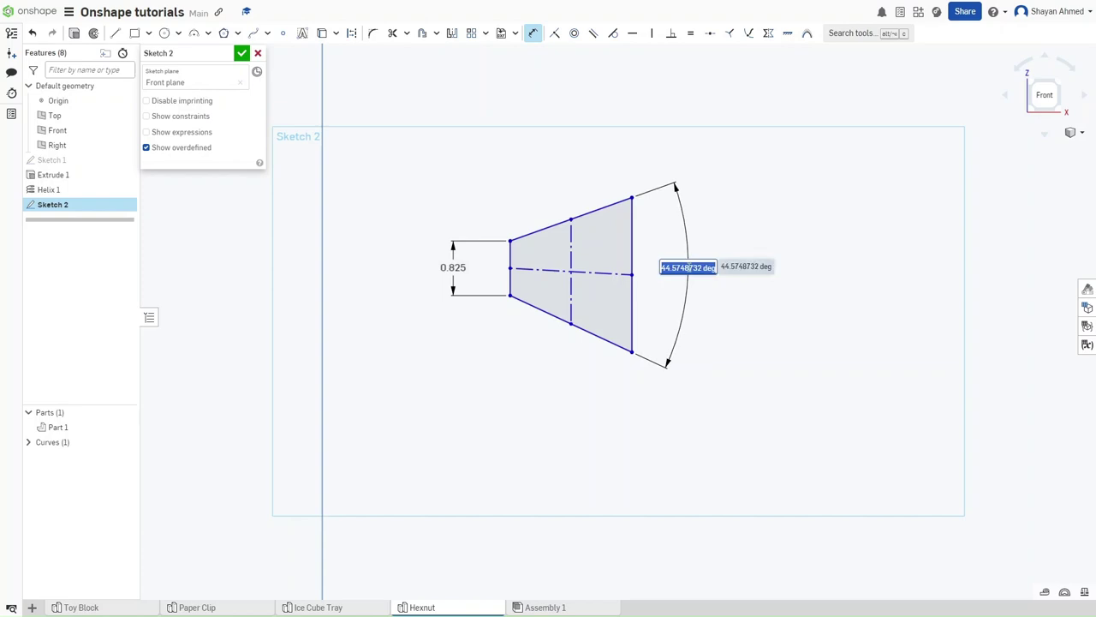
key("Return")
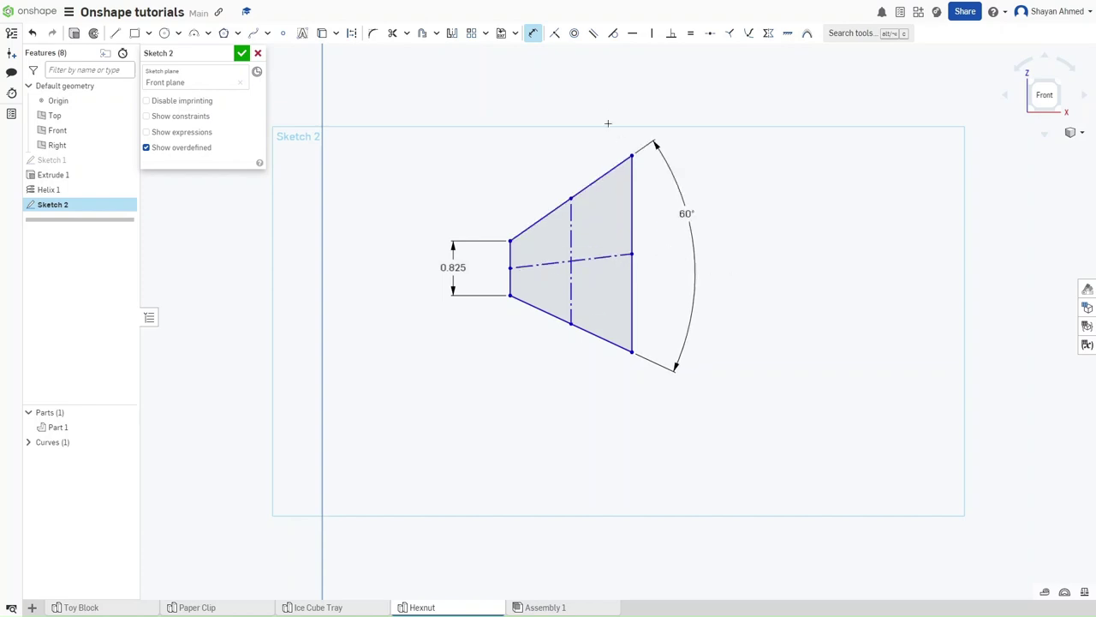
Constrain the two slanted edges to equal length.
key("e")
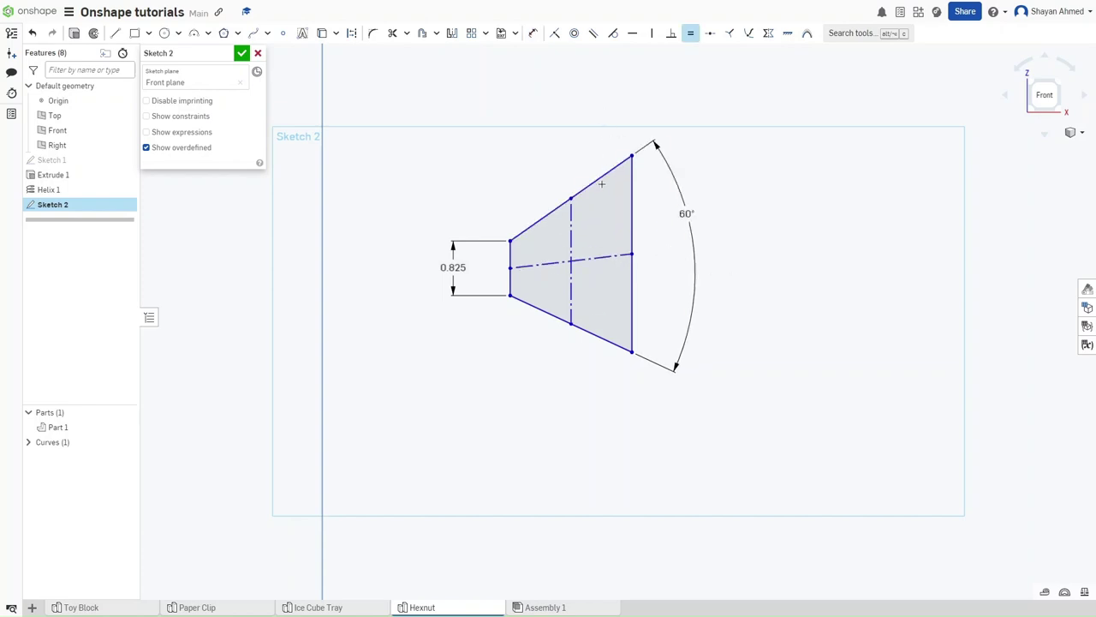
left_click(607, 340)
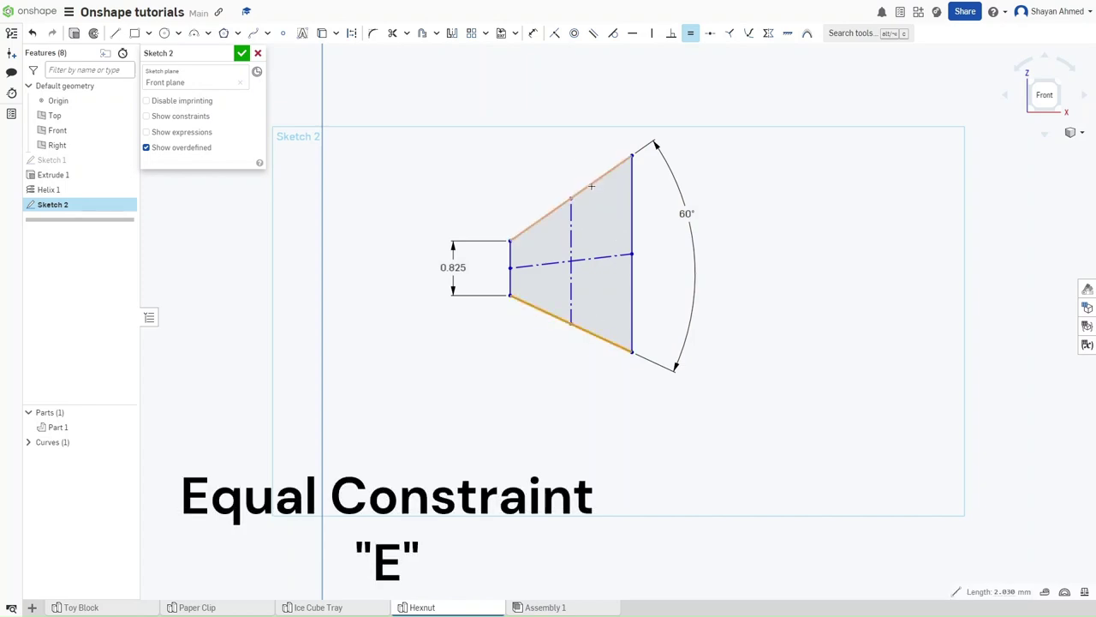
left_click(591, 185)
middle_click_drag(554, 223, 555, 284)
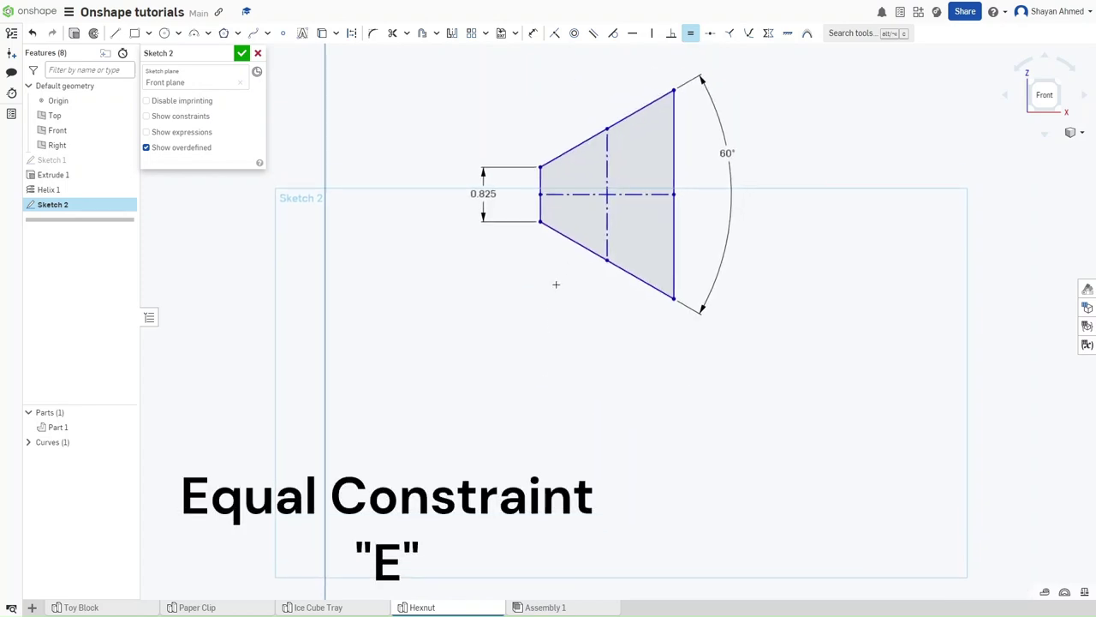
key("Escape")
scroll(445, 163, "down", 1)
mouse_move(445, 166)
middle_mouse_down()
mouse_move(480, 220)
mouse_move(474, 229)
middle_mouse_up()
scroll(543, 170, "down", 3)
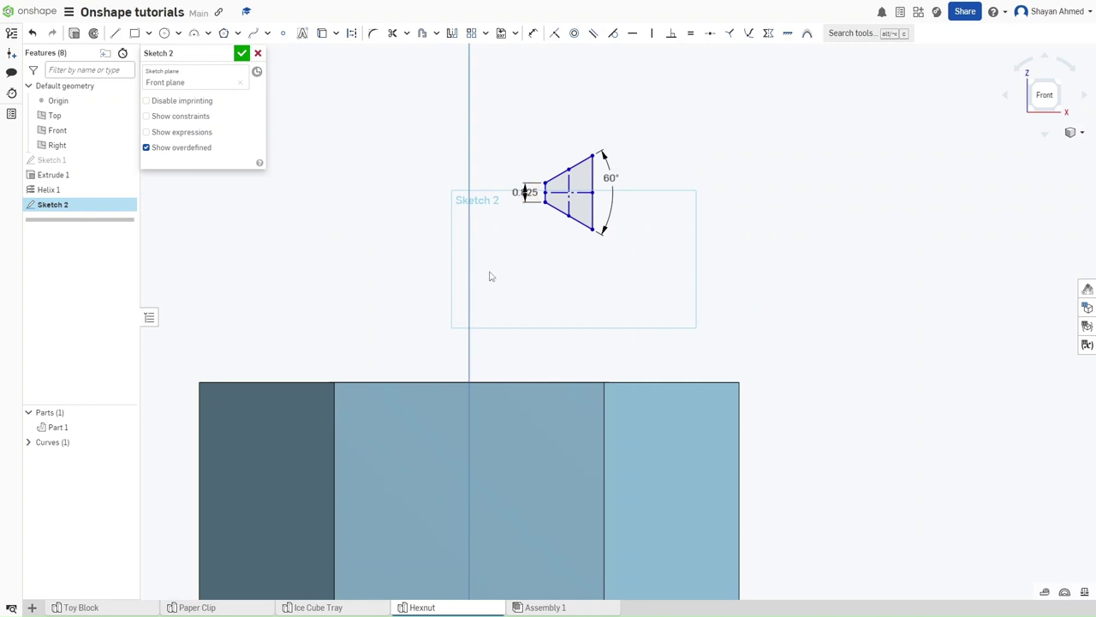
Select the helix's start point on the top rim of the hole.
mouse_move(491, 276)
right_mouse_down()
mouse_move(494, 294)
mouse_move(517, 290)
right_mouse_up()
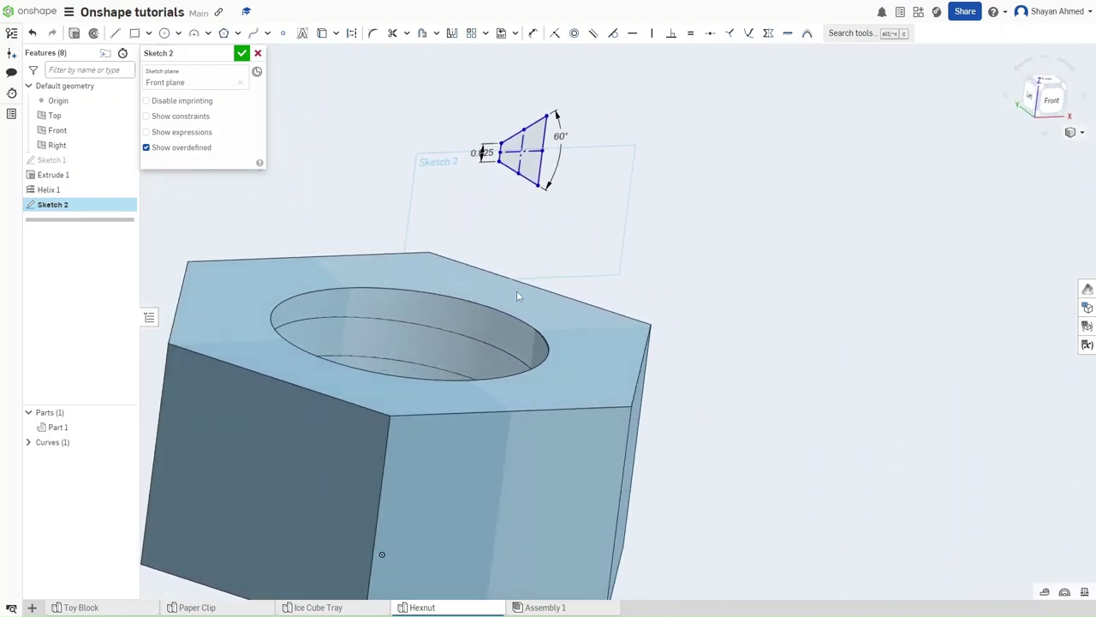
left_click(463, 331)
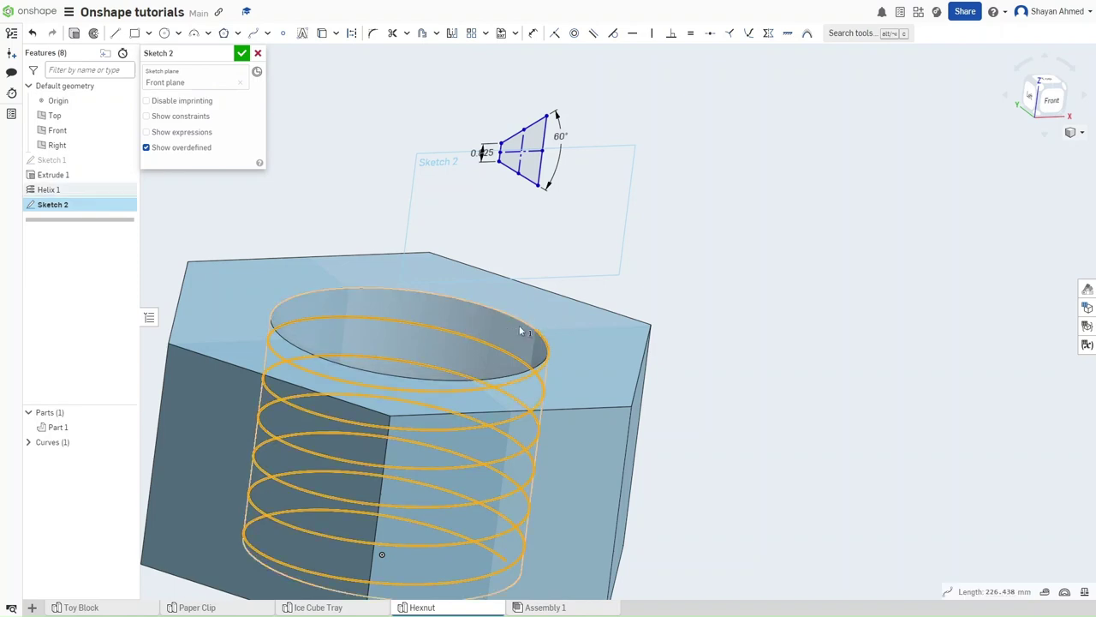
scroll(532, 340, "up", 2)
scroll(532, 340, "up", 2)
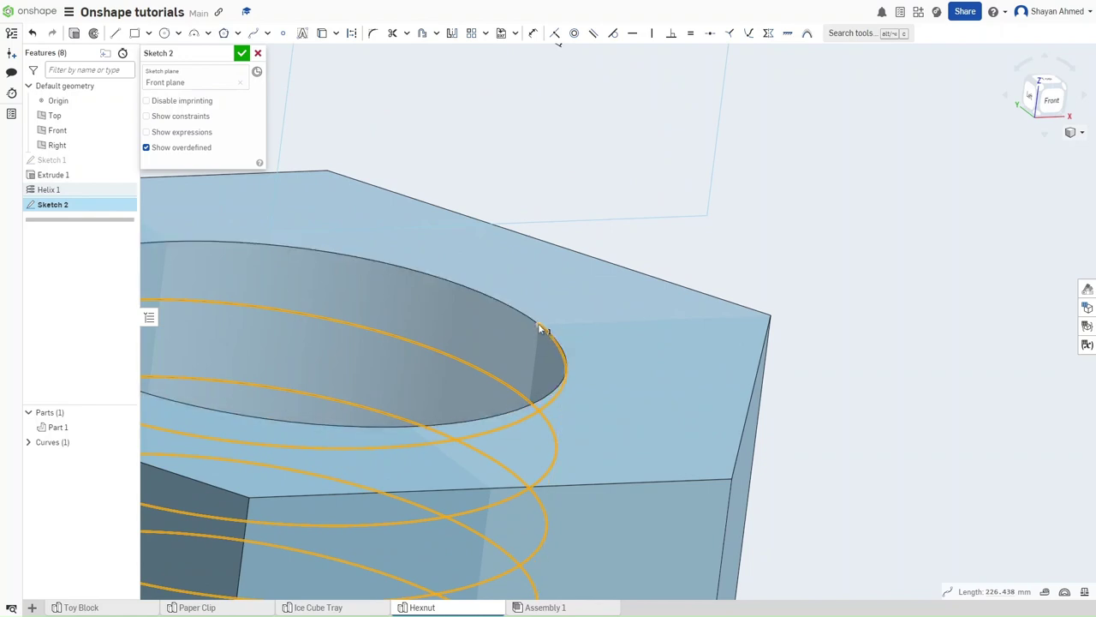
left_click(543, 337)
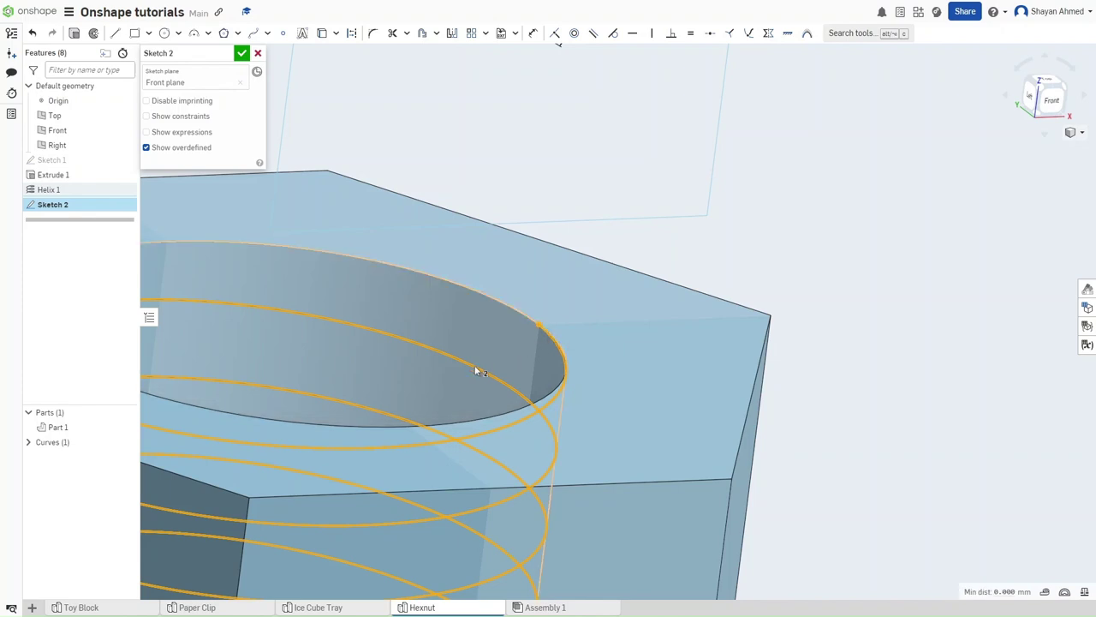
key("Escape")
left_click(541, 331)
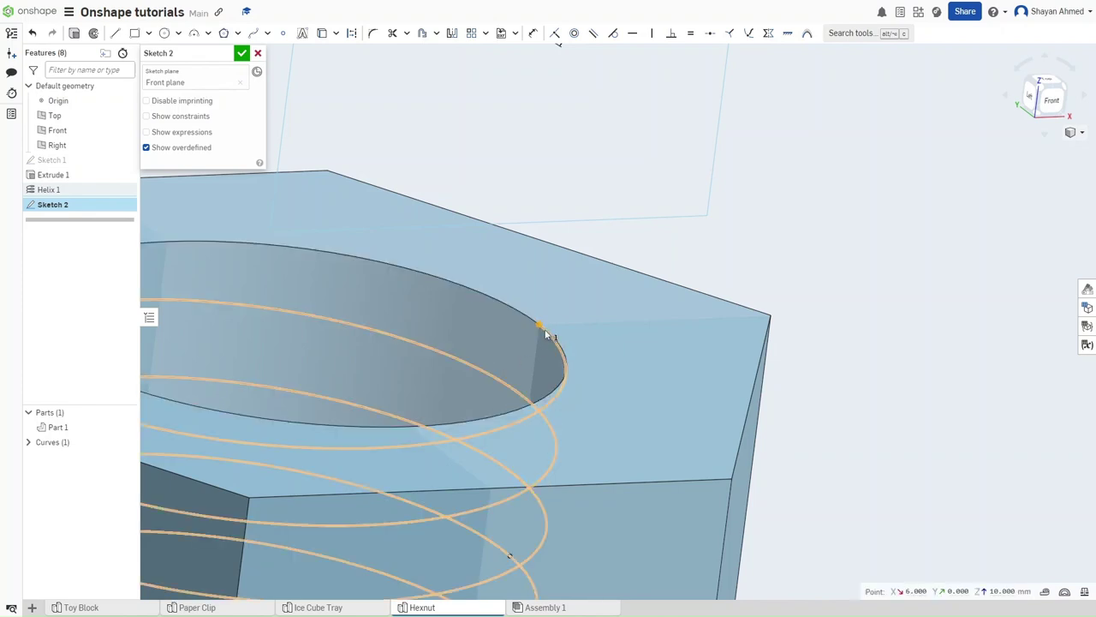
scroll(539, 328, "down", 1)
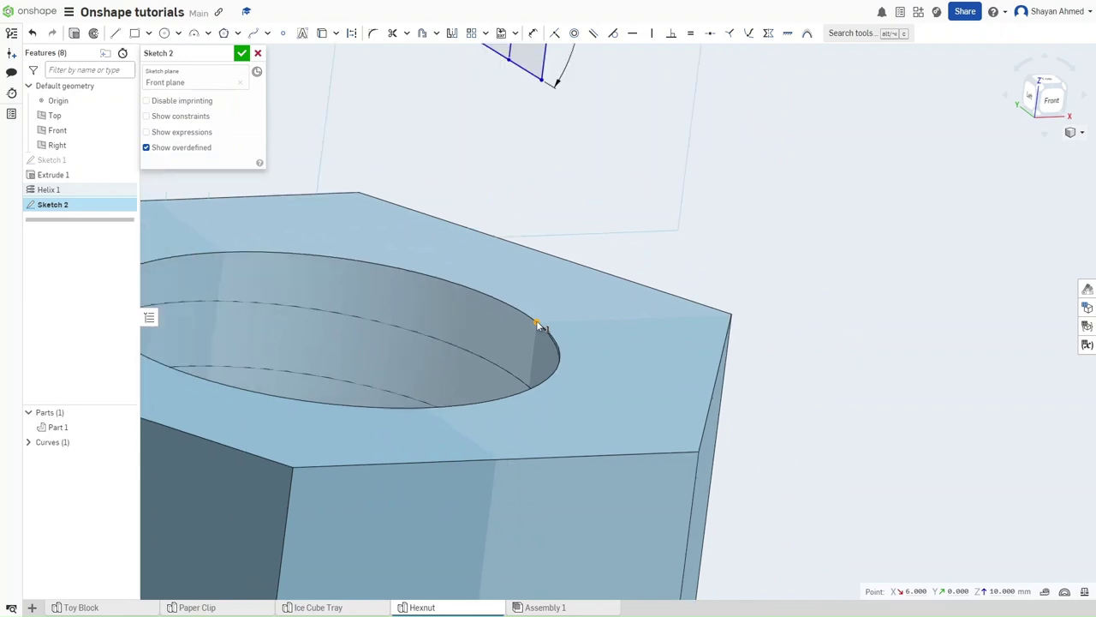
middle_click_drag(542, 328, 558, 411)
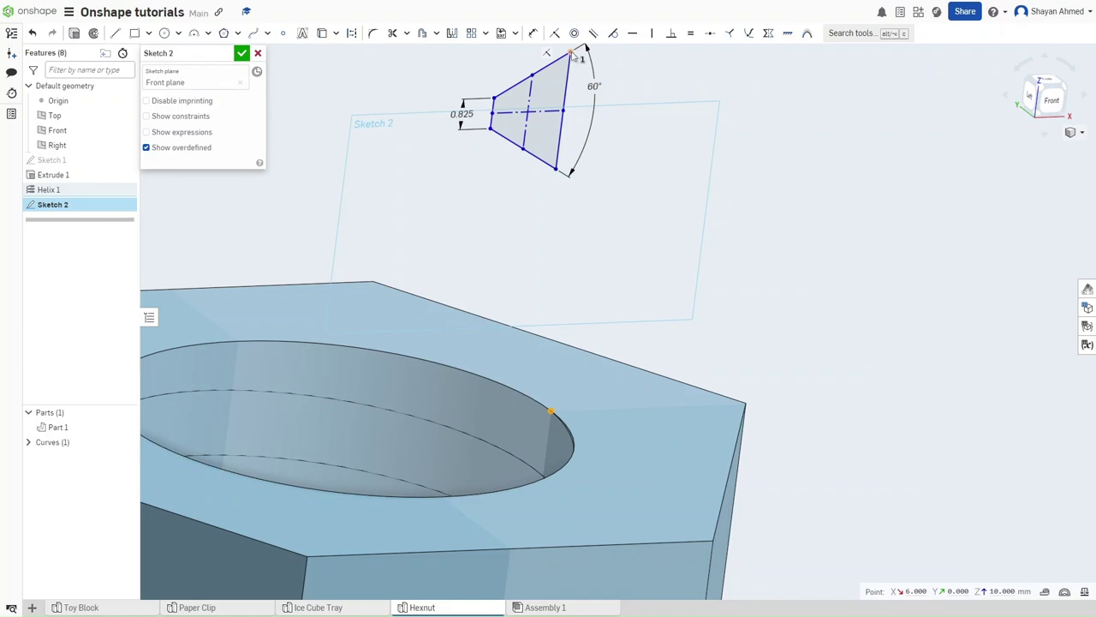
Make the profile corner coincident with the helix start and view the sketch normal.
left_click(573, 53)
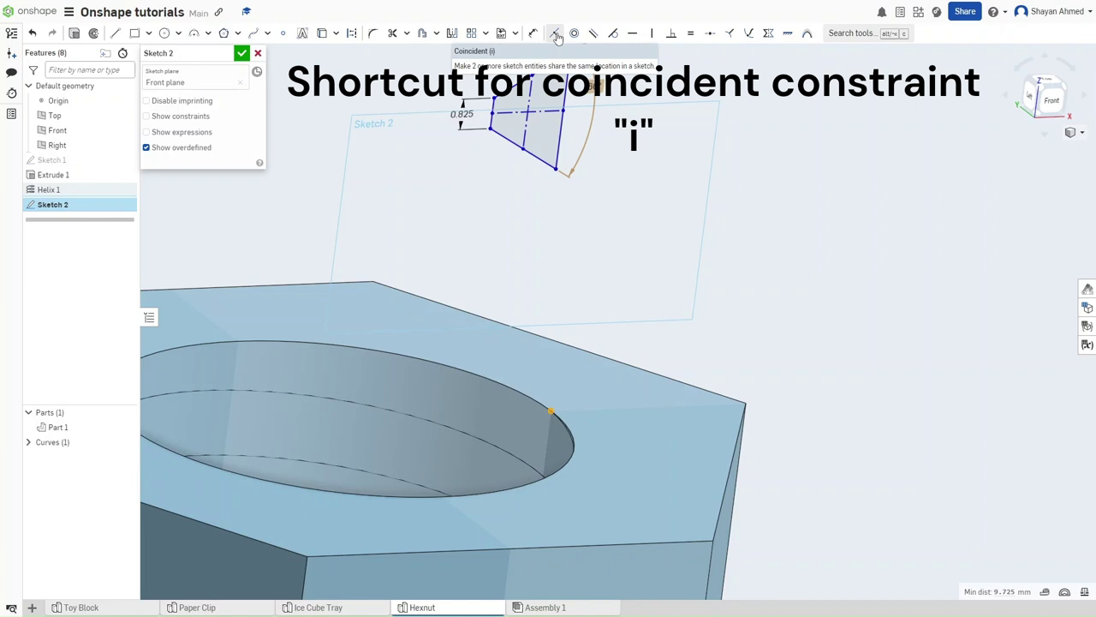
left_click(557, 34)
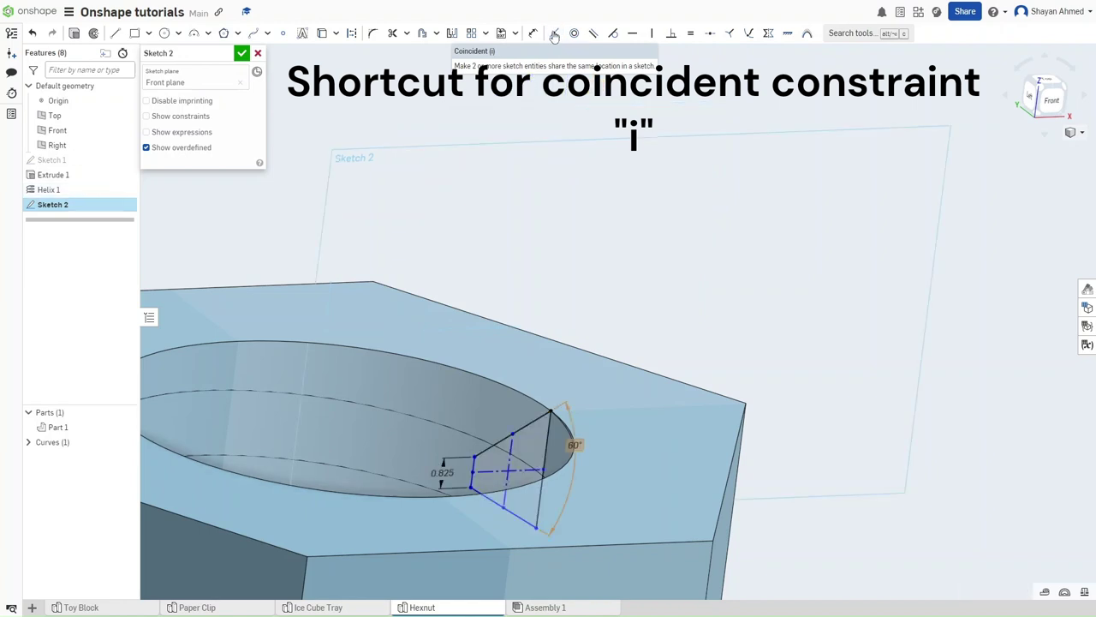
middle_click_drag(575, 274, 587, 269)
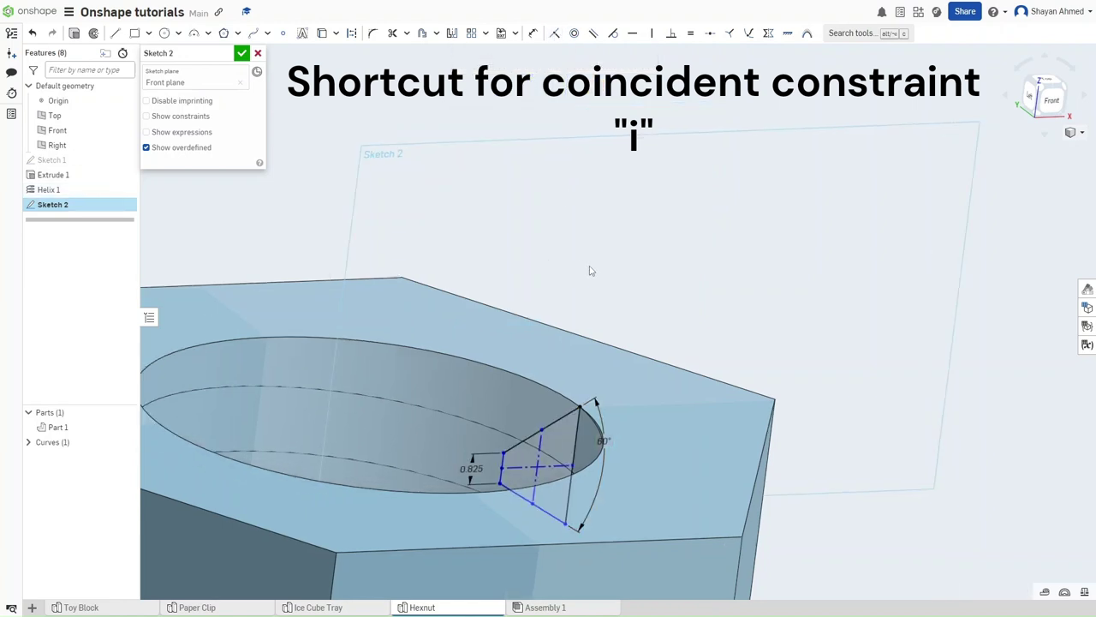
key("n")
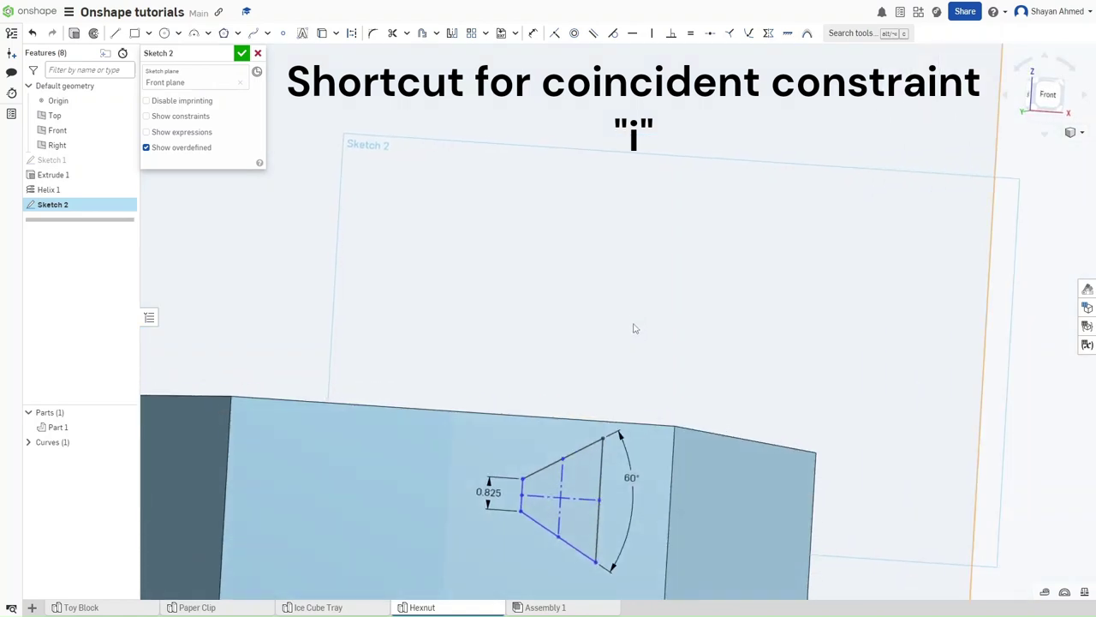
scroll(634, 328, "up", 6)
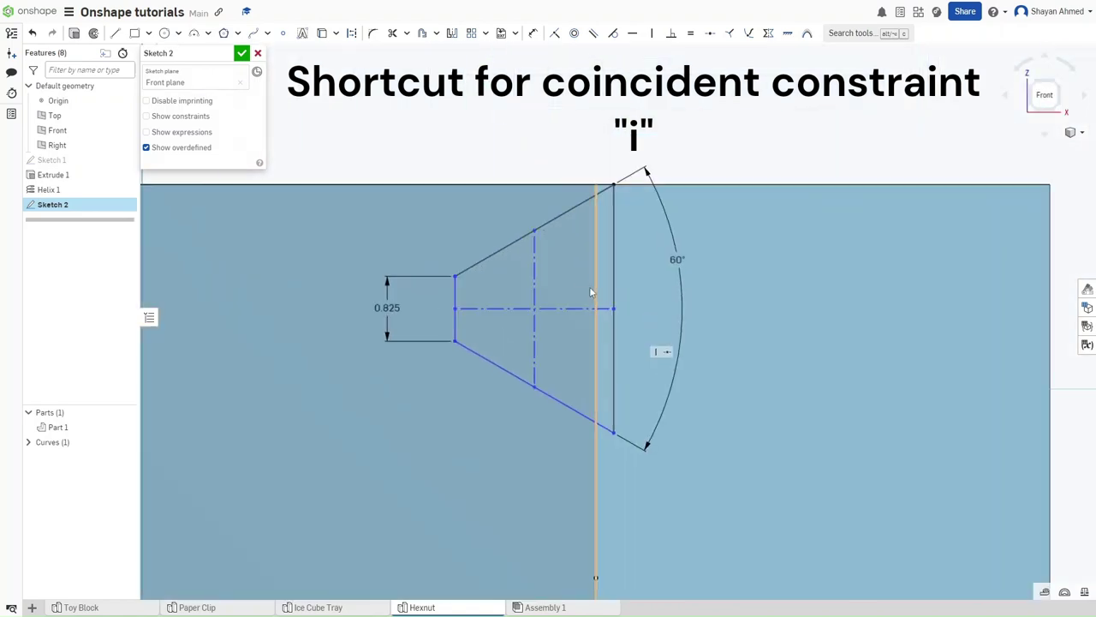
middle_click_drag(590, 292, 603, 311)
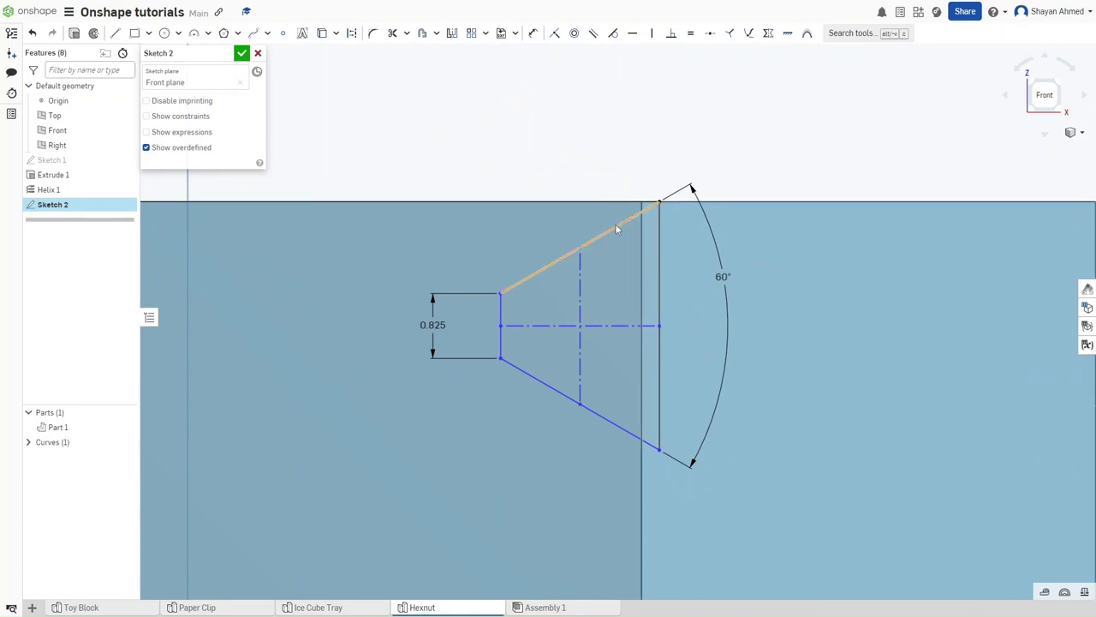
Close Sketch 2 and start a Sweep feature for the thread profile.
left_click(242, 54)
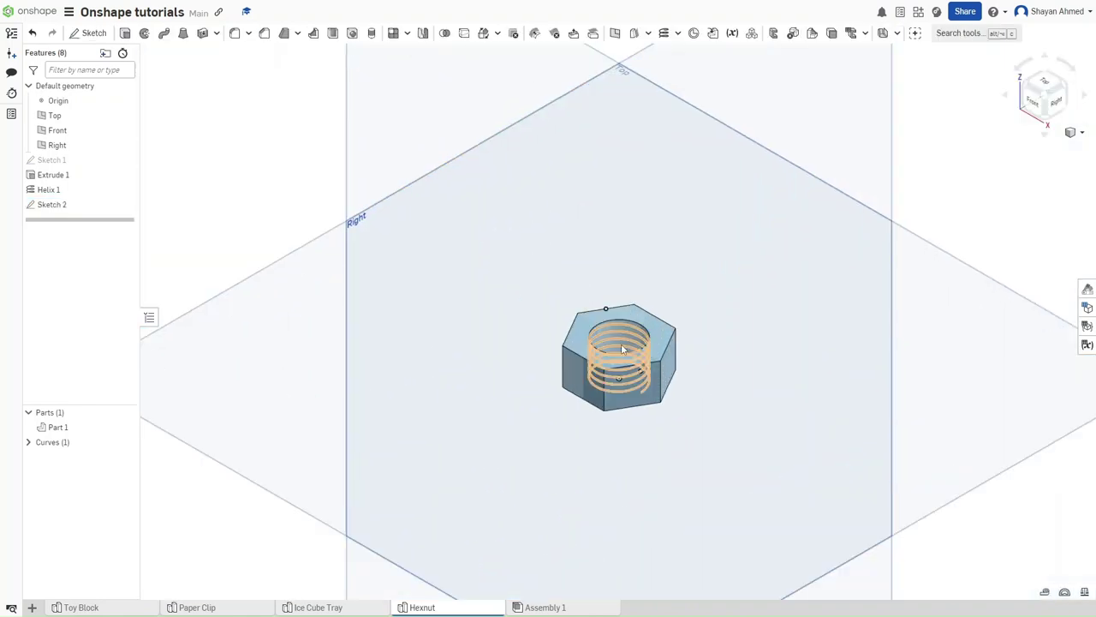
scroll(622, 344, "up", 5)
scroll(576, 306, "down", 2)
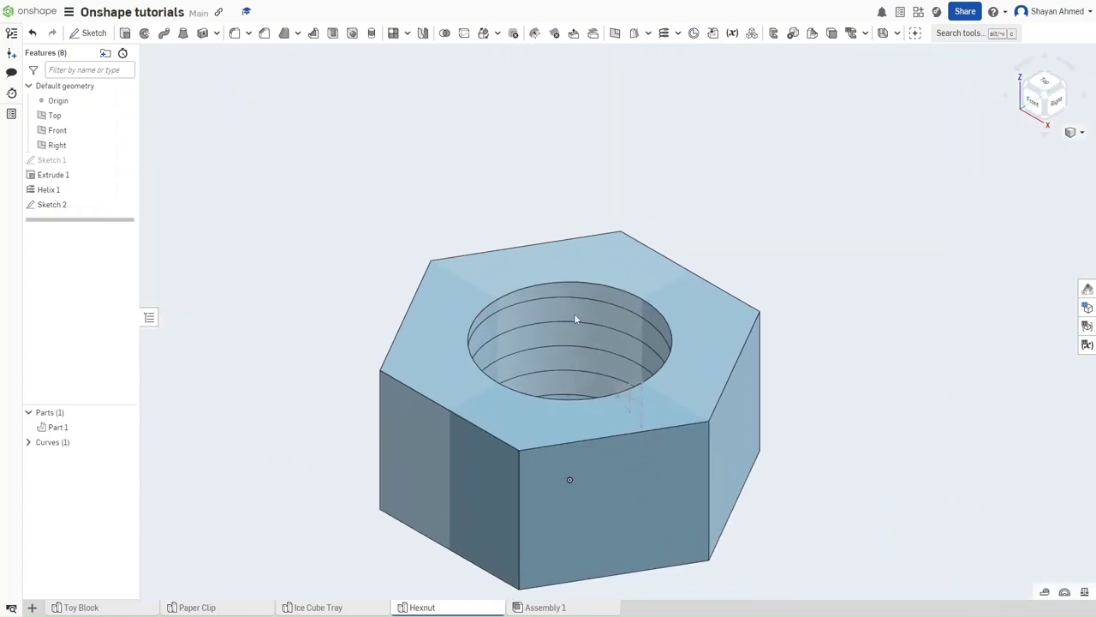
right_click_drag(597, 349, 598, 350)
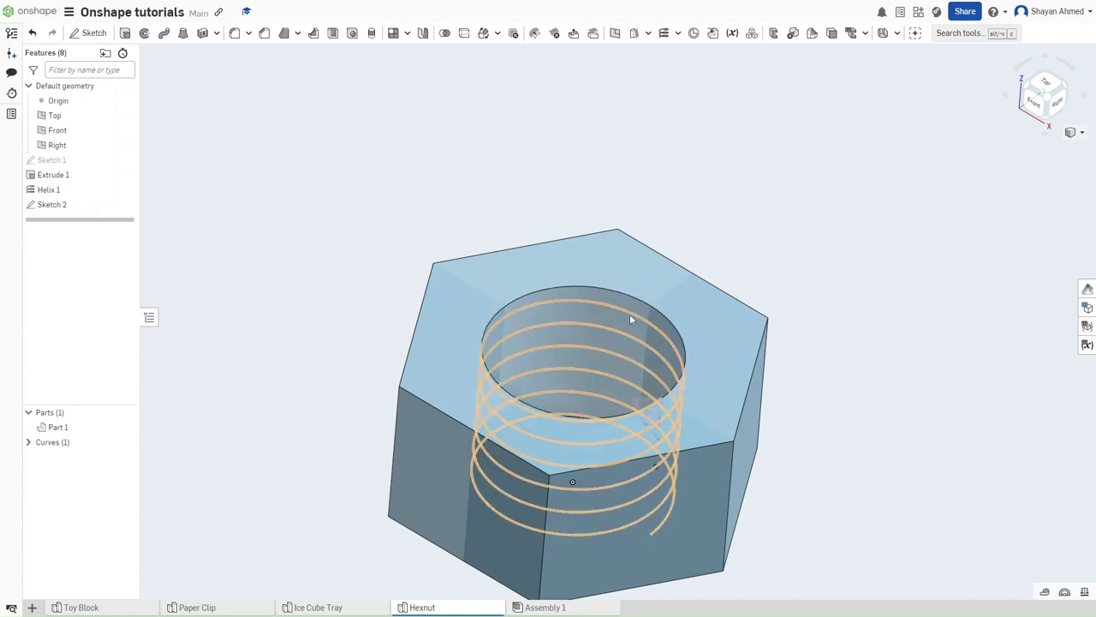
left_click(165, 33)
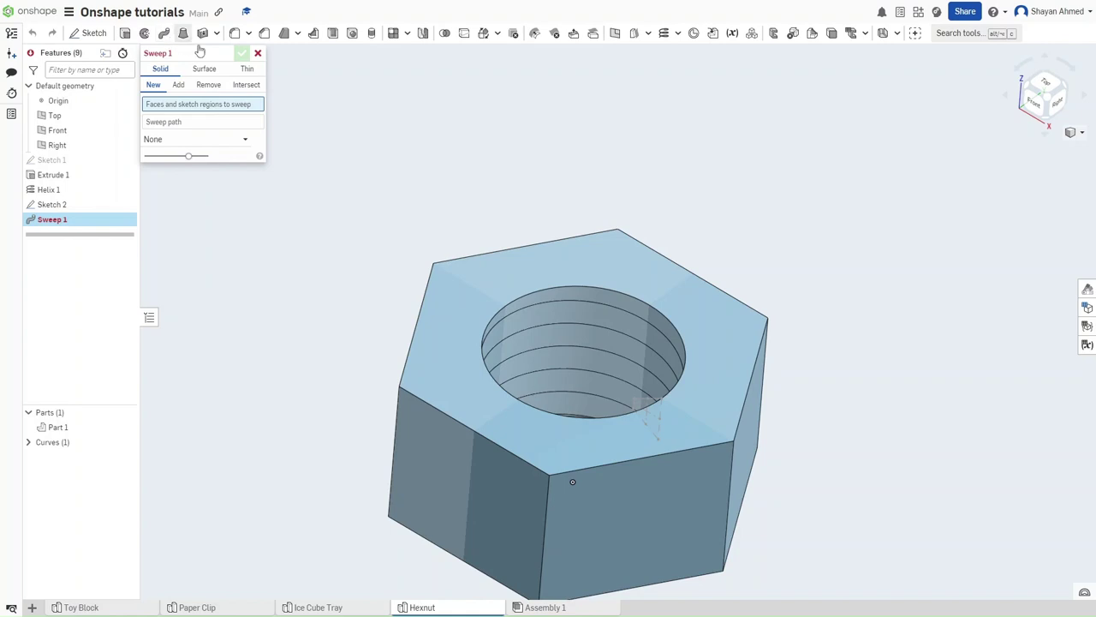
Sweep the triangle profile along the helix as Add, merged with all, forming the bore's thread.
left_click(644, 412)
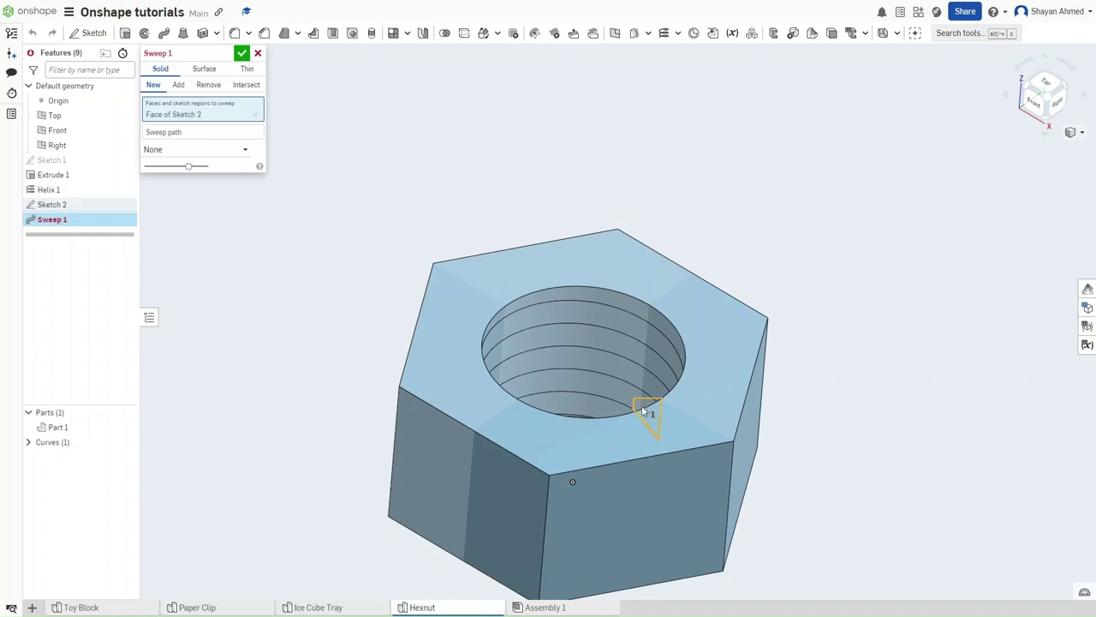
left_click(172, 135)
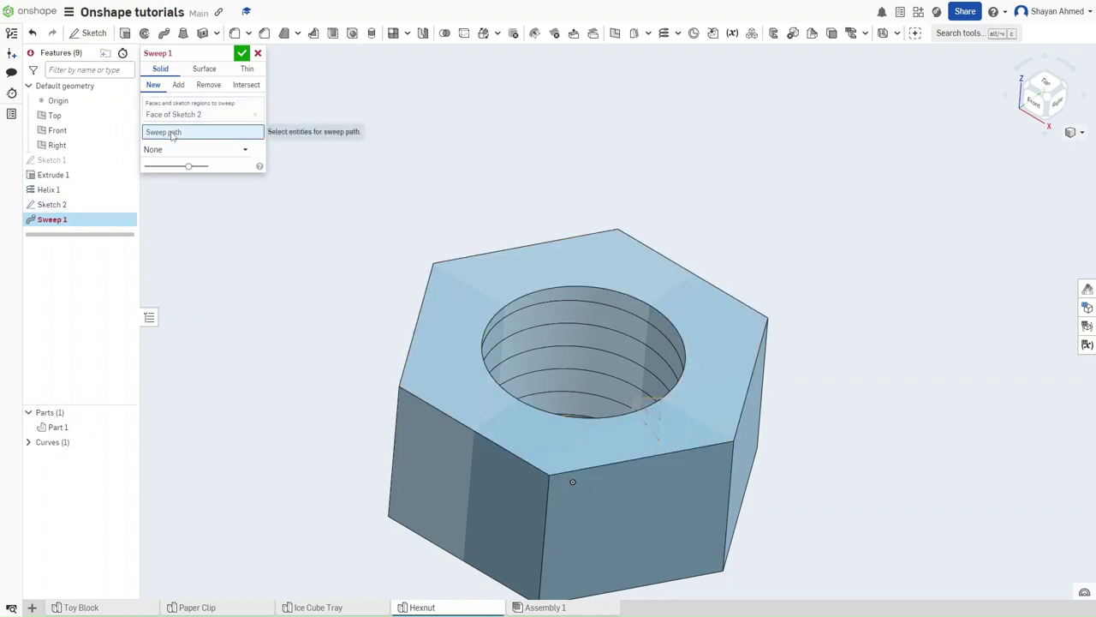
left_click(179, 86)
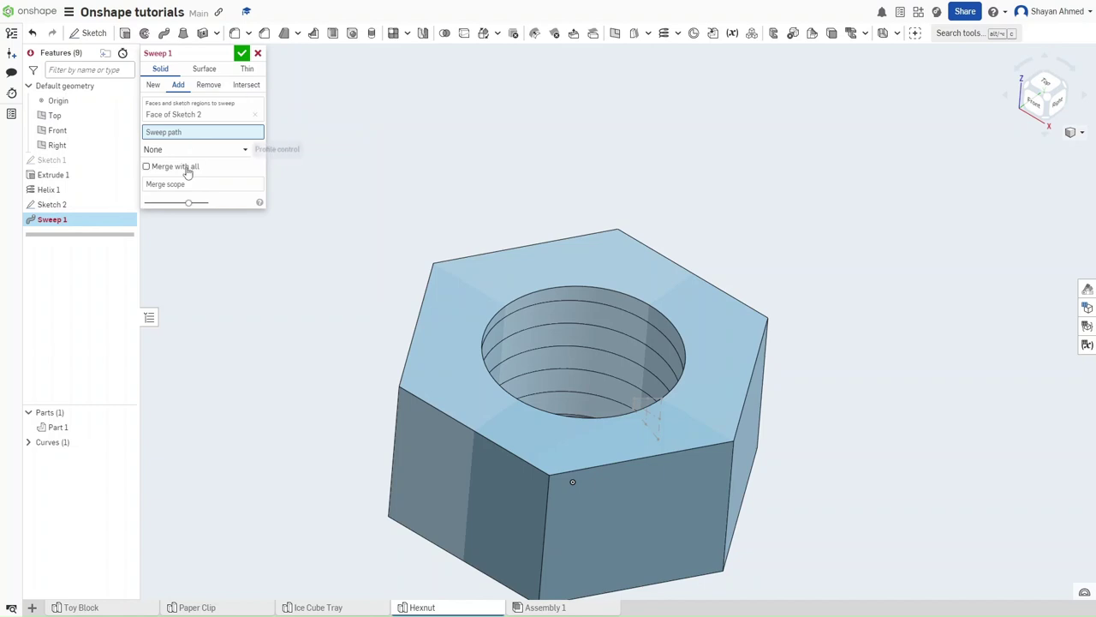
left_click(185, 167)
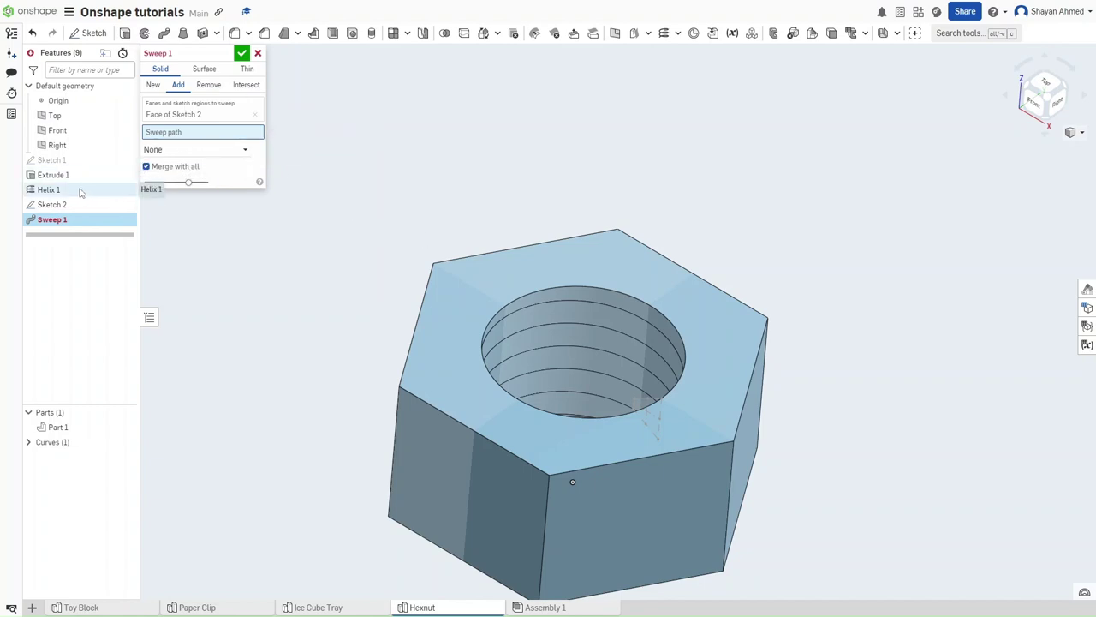
left_click(554, 302)
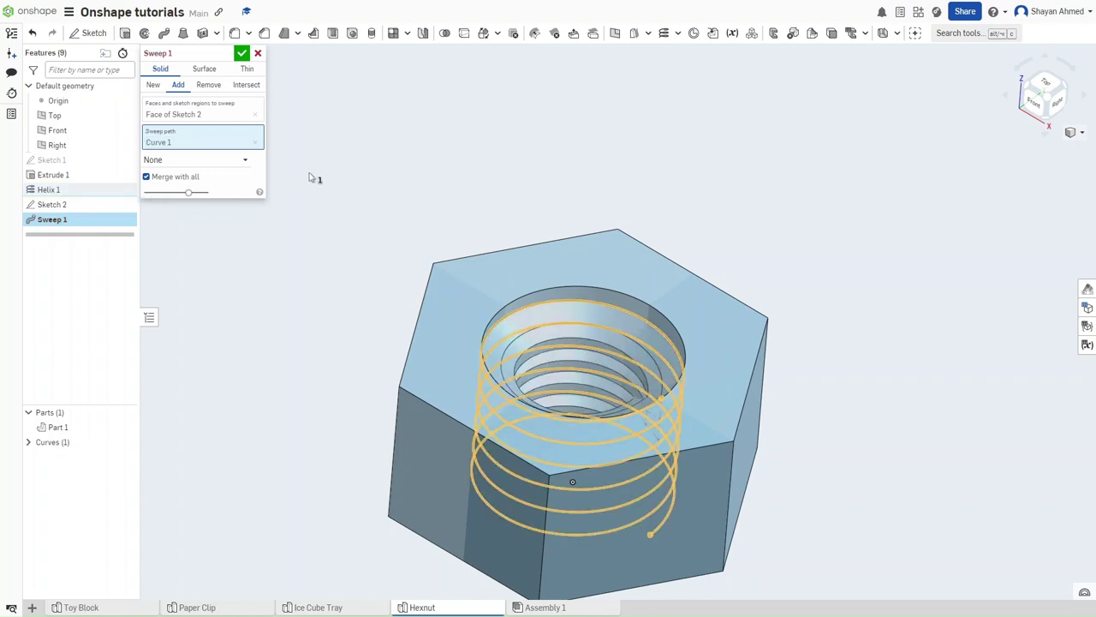
right_click_drag(399, 261, 400, 276)
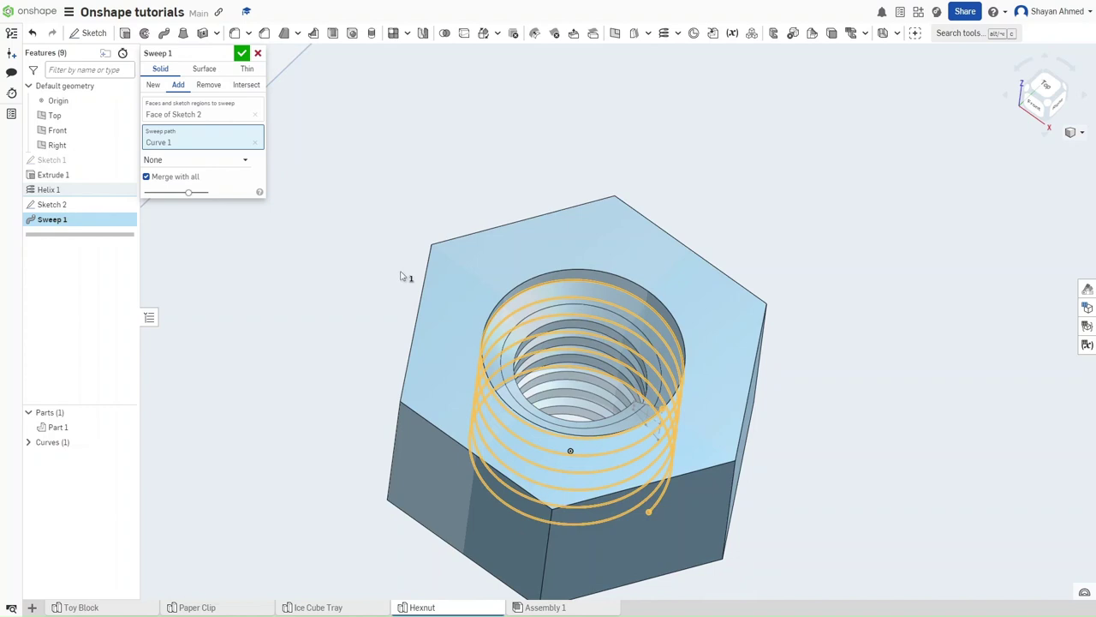
left_click(241, 55)
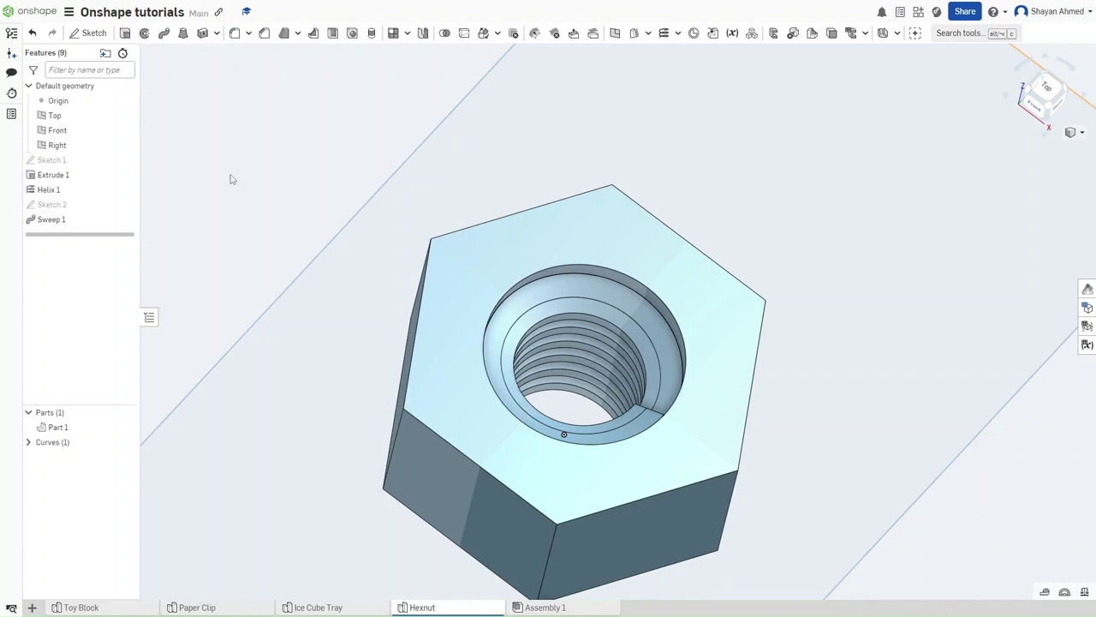
Start Sketch 3 on the nut's top face, viewed normal to the face.
left_click(464, 282)
key("shift+s")
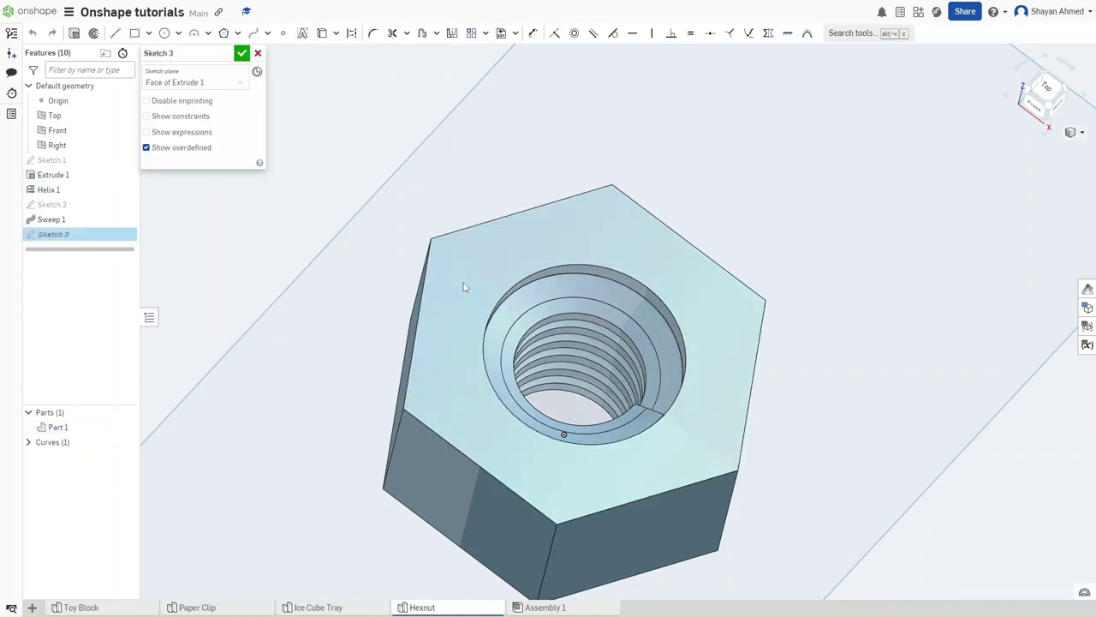
key("n")
scroll(629, 332, "up", 5)
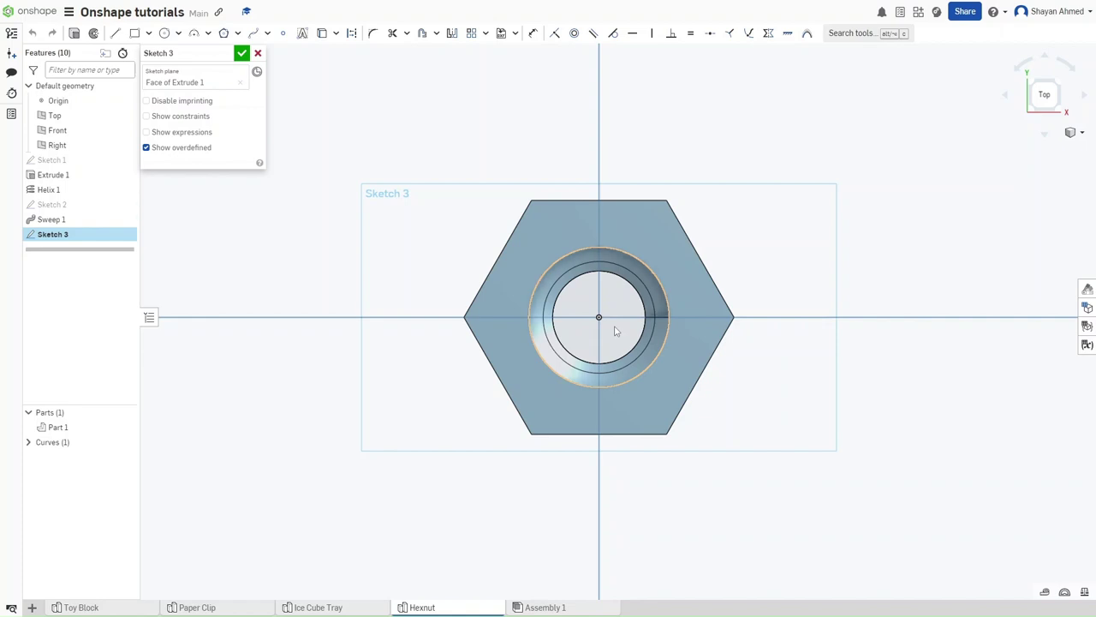
Draw a Ø20 circle centred on the origin, touching the hexagon's top flat edge.
key("m")
key("c")
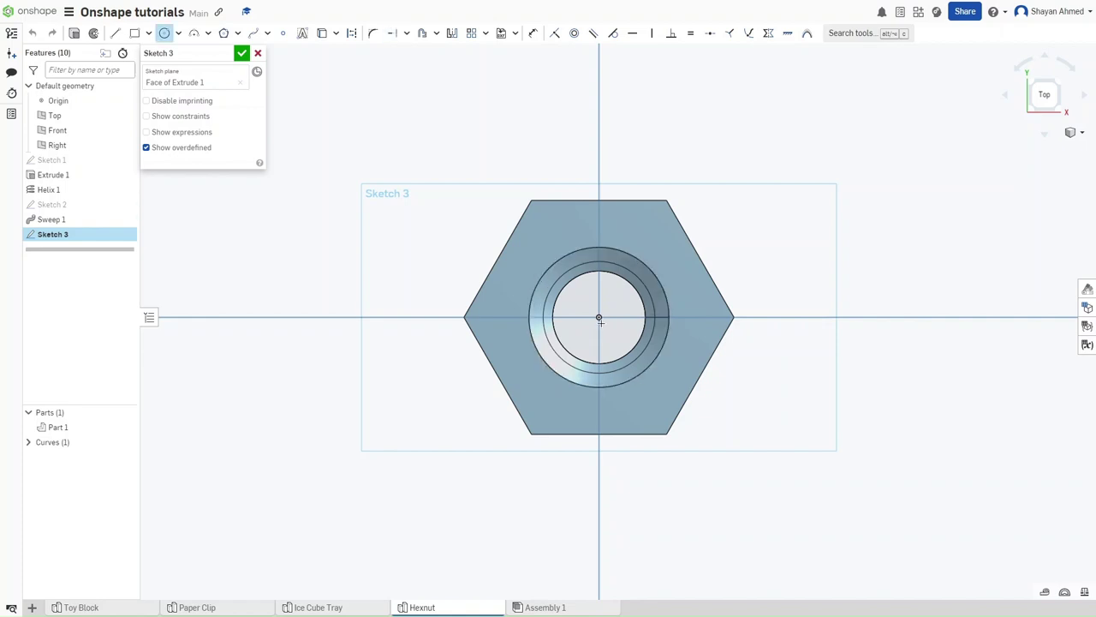
left_click(599, 318)
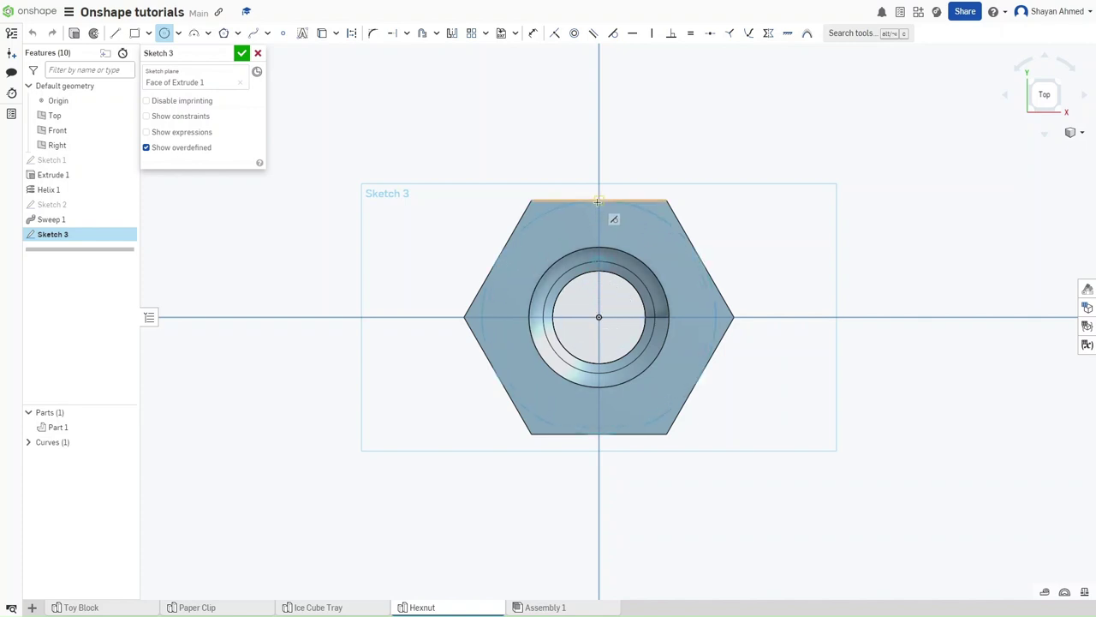
left_click(597, 201)
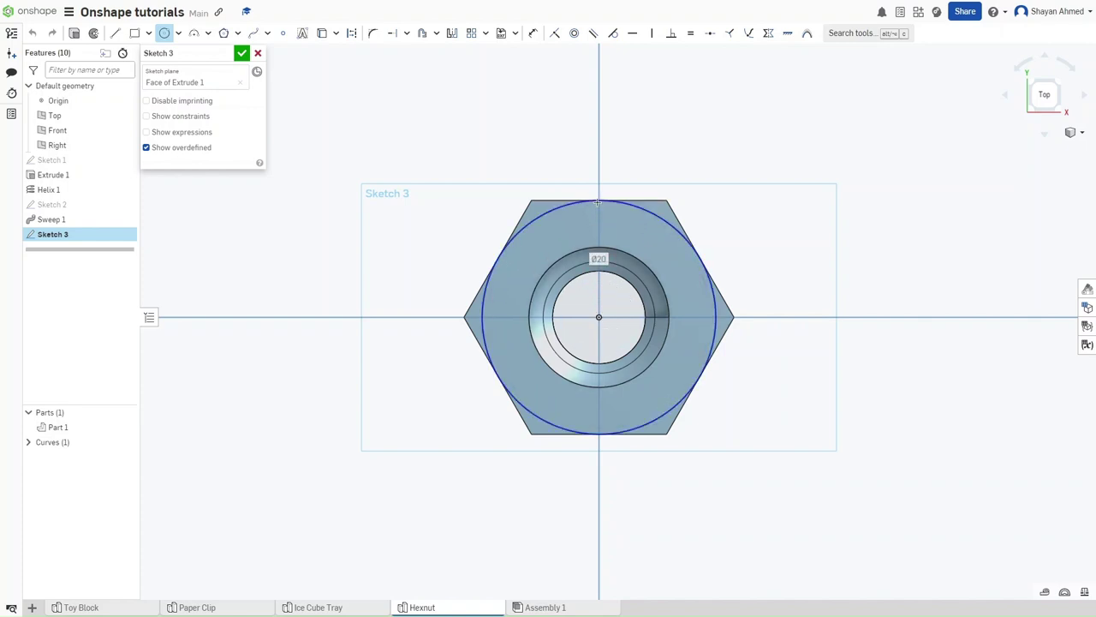
double_click(600, 250)
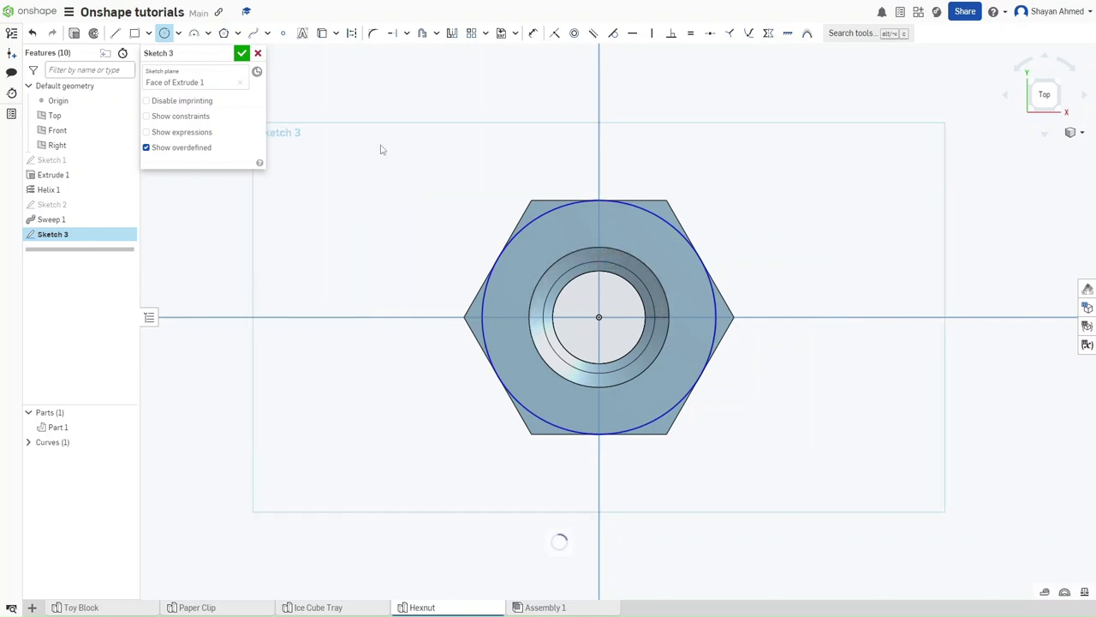
Extrude Sketch 3 as an Intersect with end type Through all.
key("shift+e")
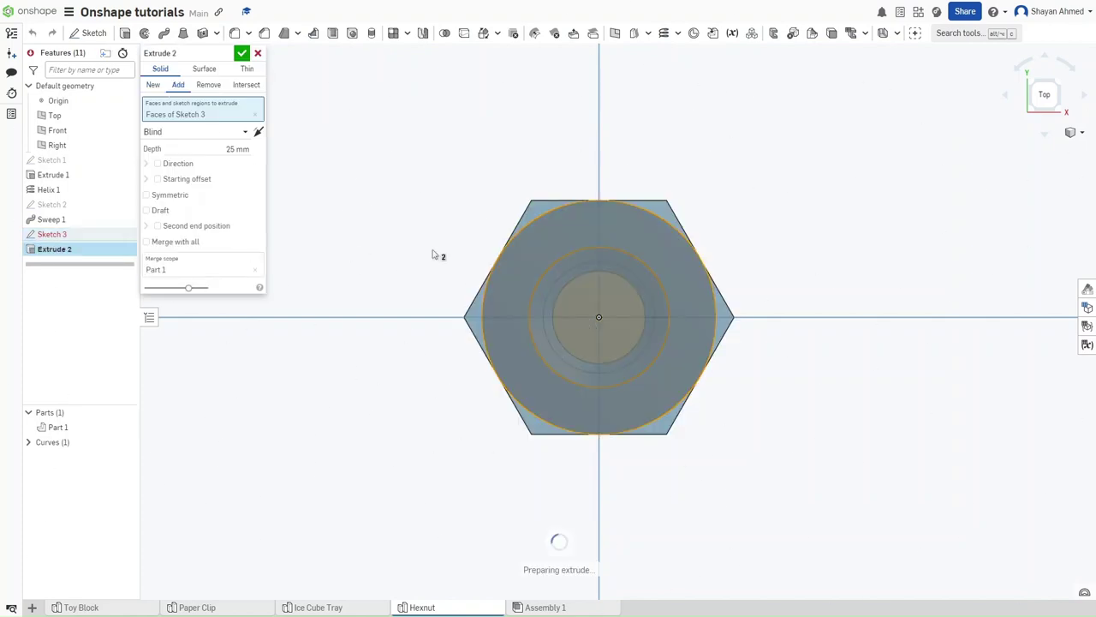
key("Up")
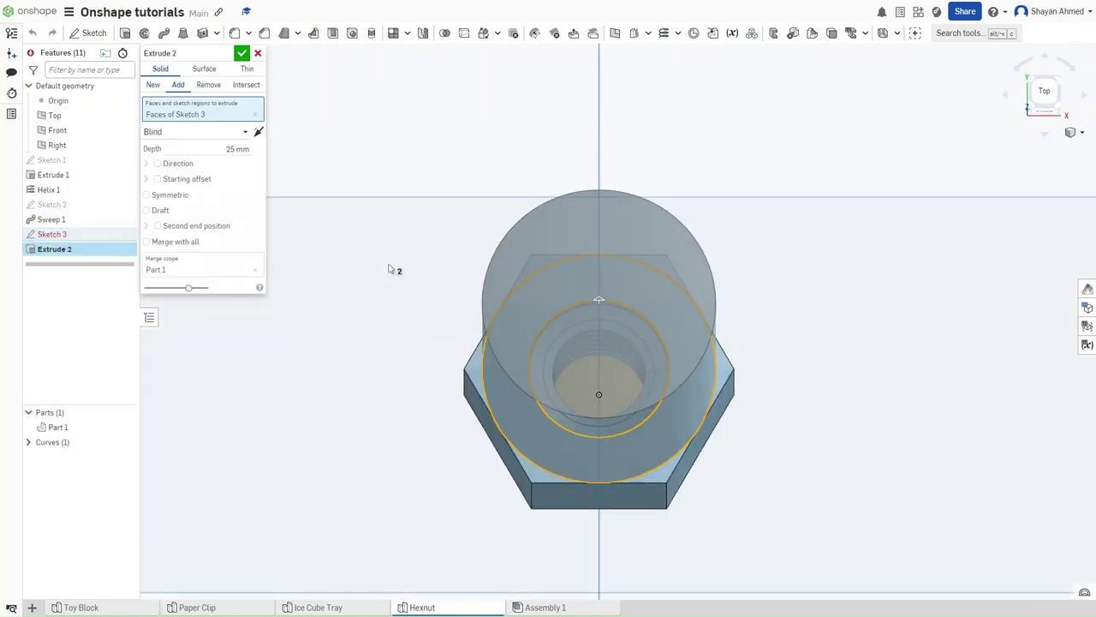
key("Up")
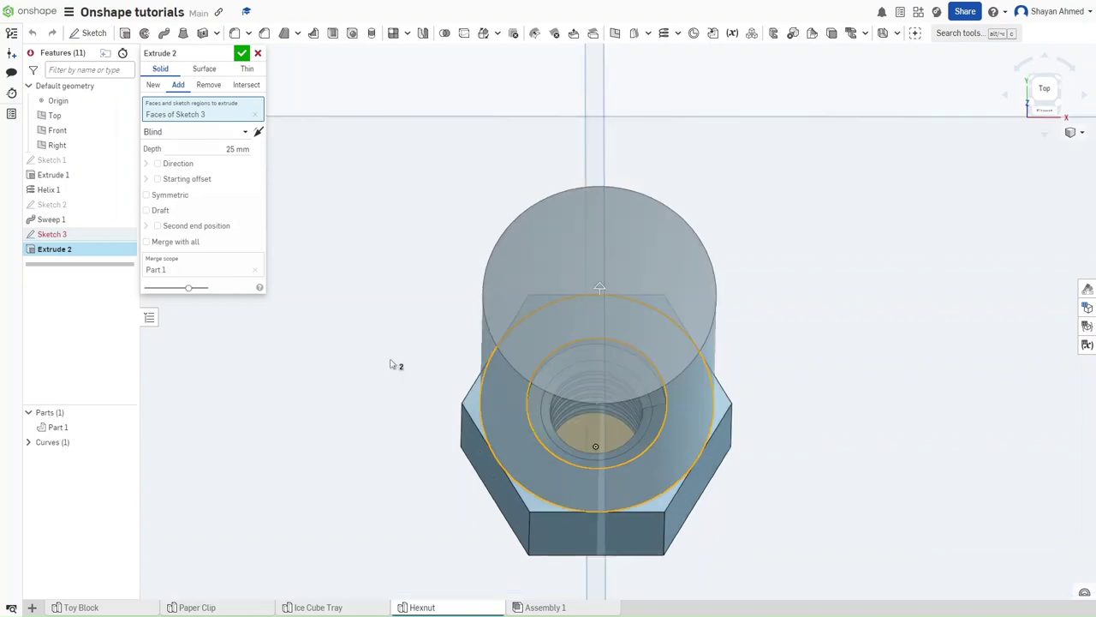
key("f")
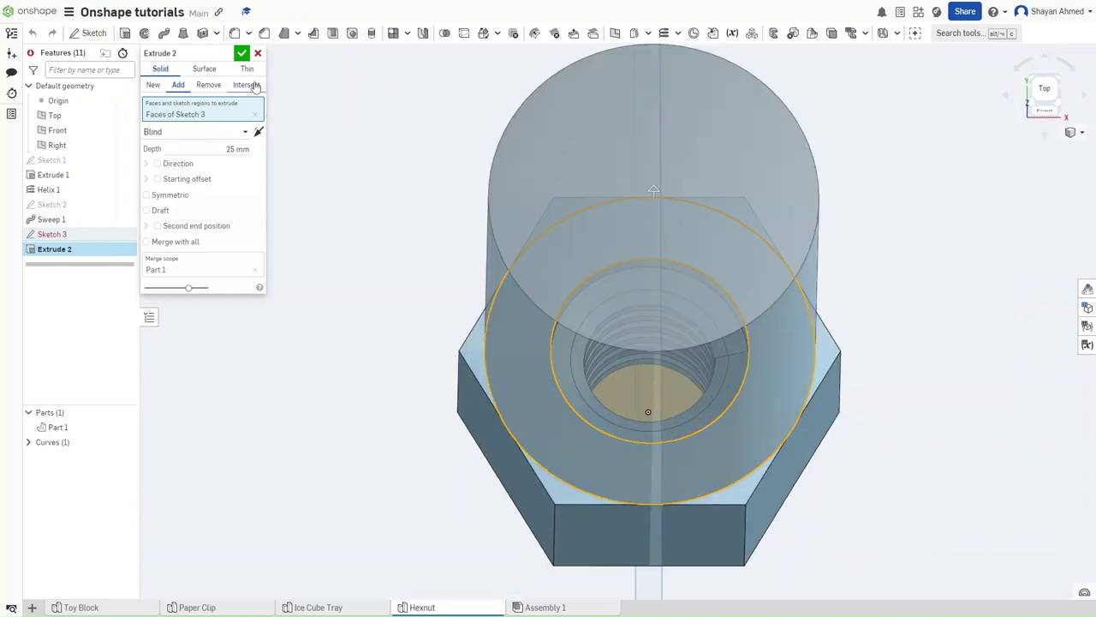
left_click(247, 85)
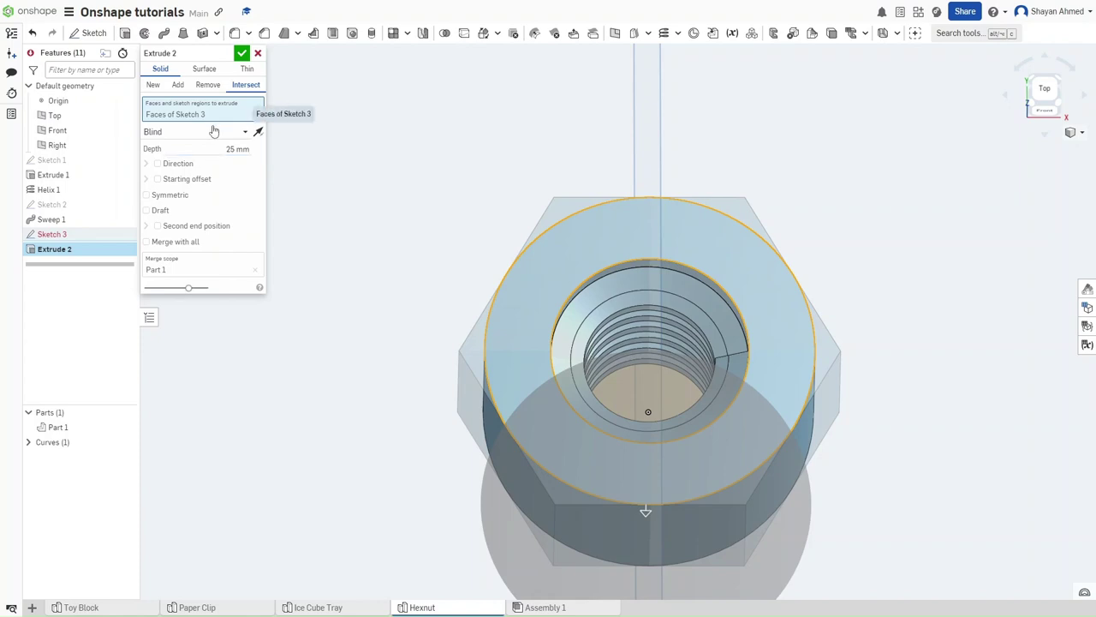
left_click(214, 131)
left_click(206, 223)
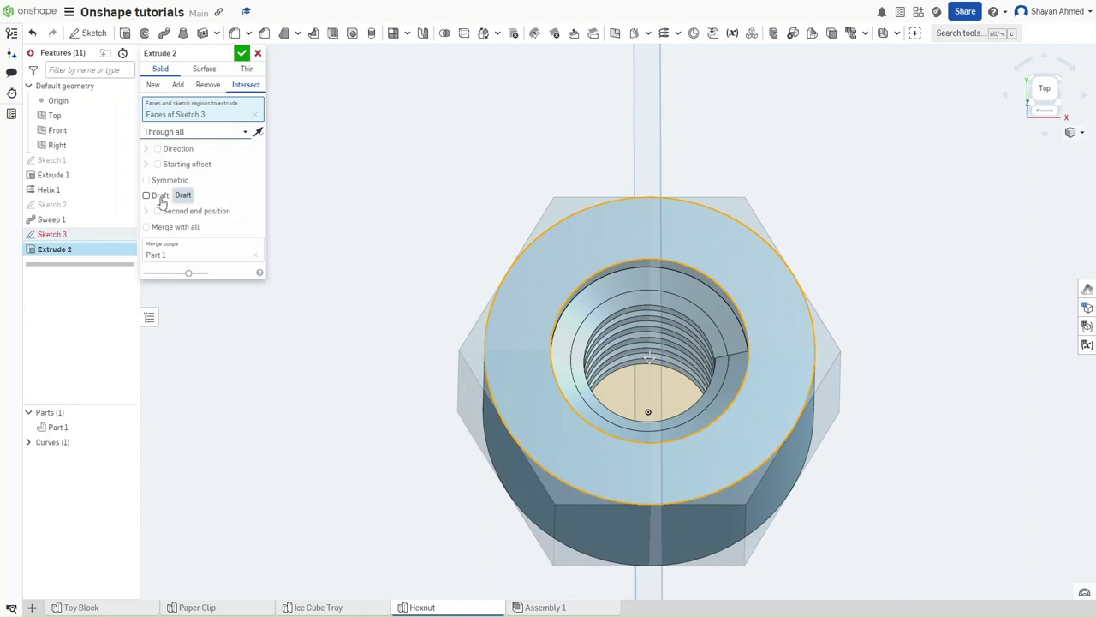
Add a 45° draft, keep the direction into the nut, and commit Extrude 2.
left_click(146, 195)
left_click(226, 194)
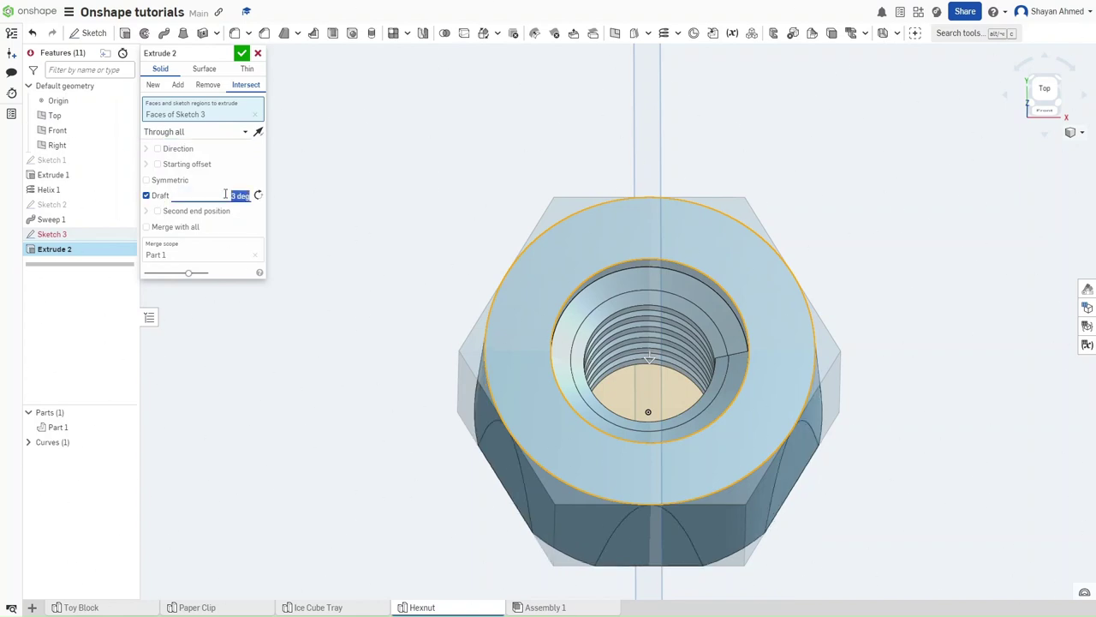
type("45")
key("Return")
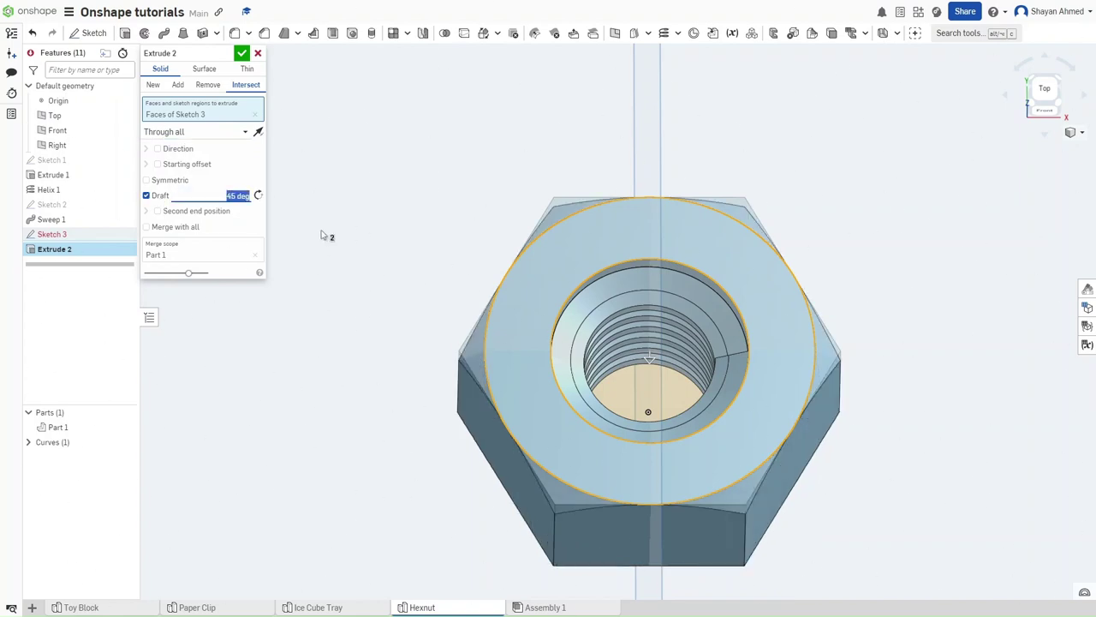
middle_click_drag(364, 433, 314, 381)
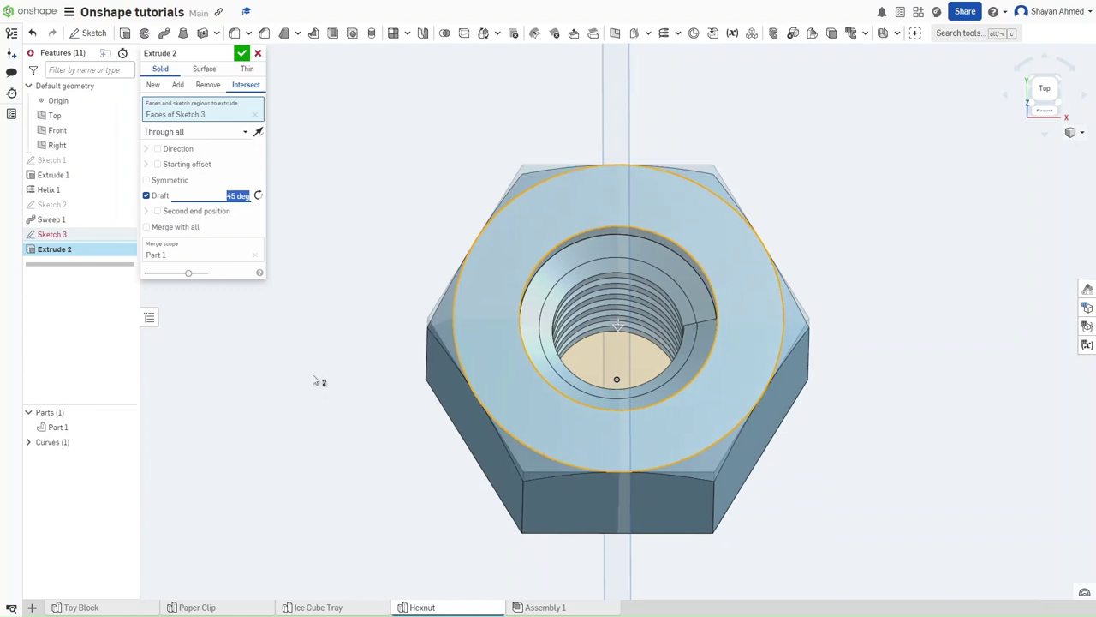
right_click_drag(311, 372, 301, 333)
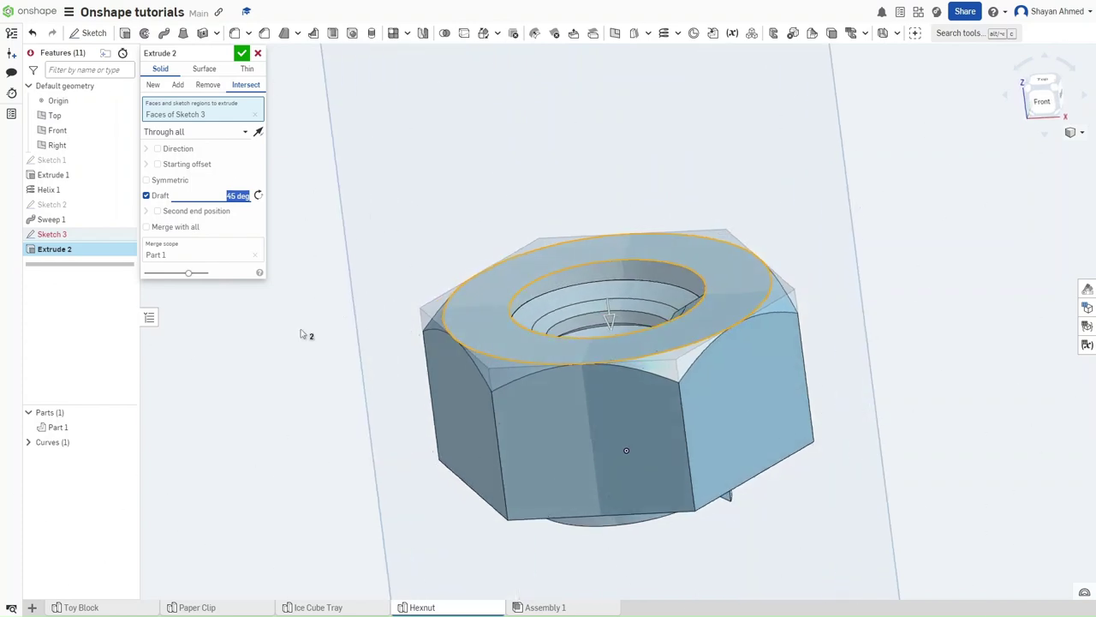
left_click(258, 132)
left_click(258, 133)
left_click(241, 54)
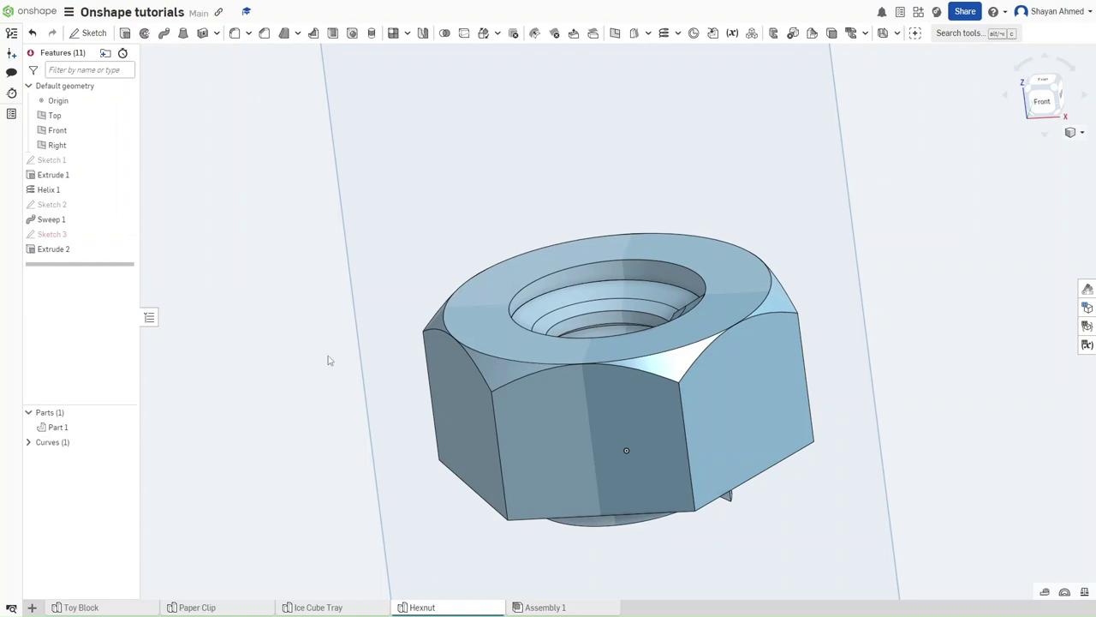
On the Right plane, sketch a 20.167 × 5.956 rectangle enclosing the helix below the nut.
middle_click_drag(331, 359, 289, 325)
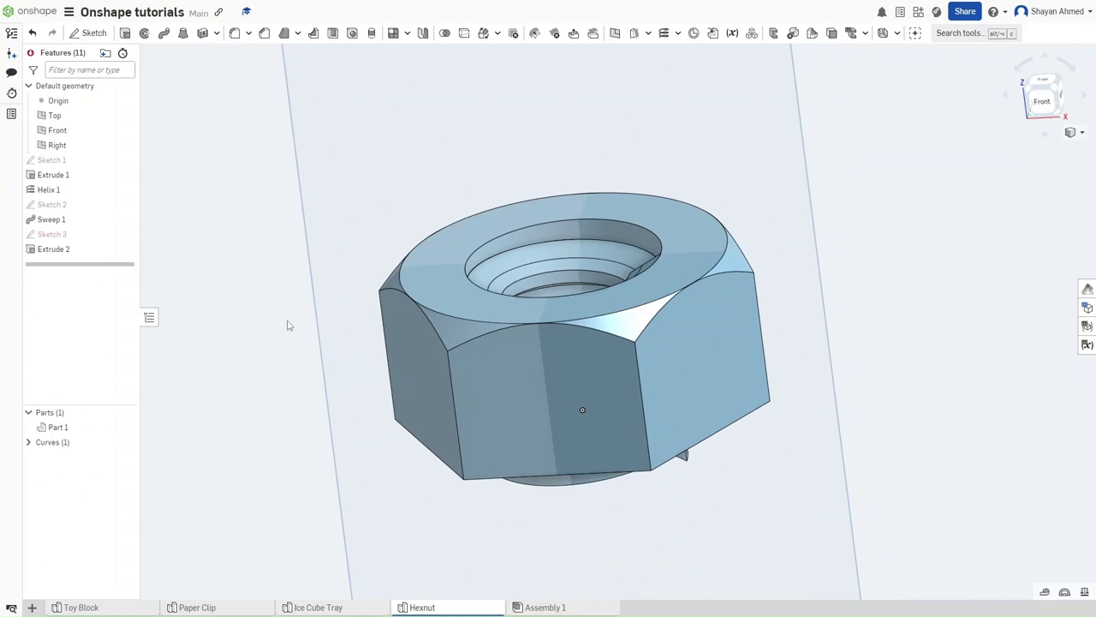
key("shift+4")
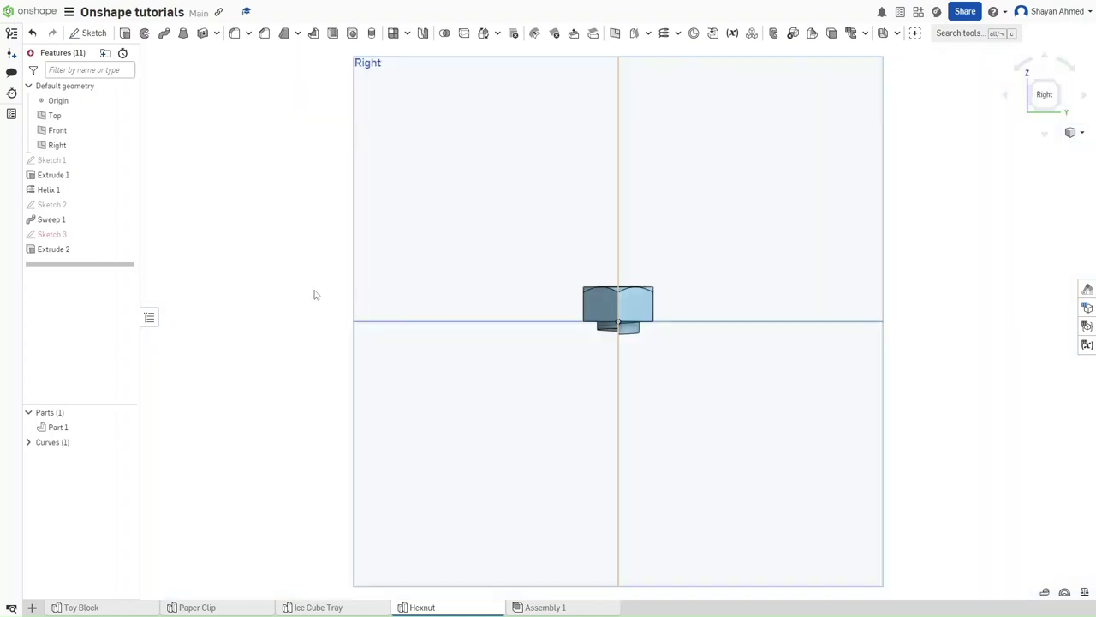
key("shift+s")
left_click(388, 217)
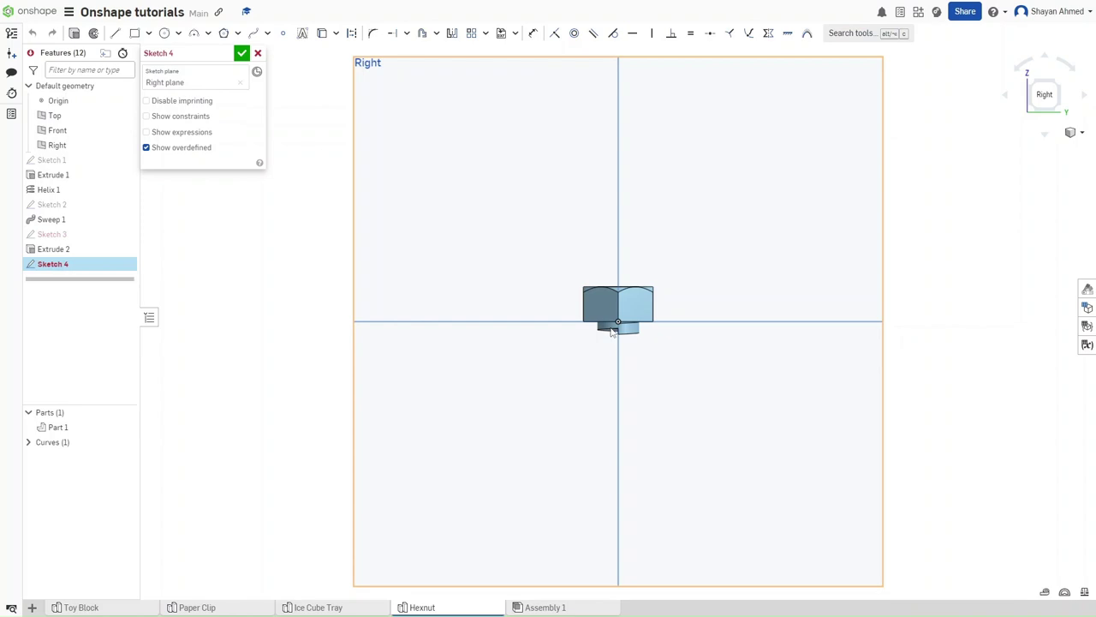
key("f")
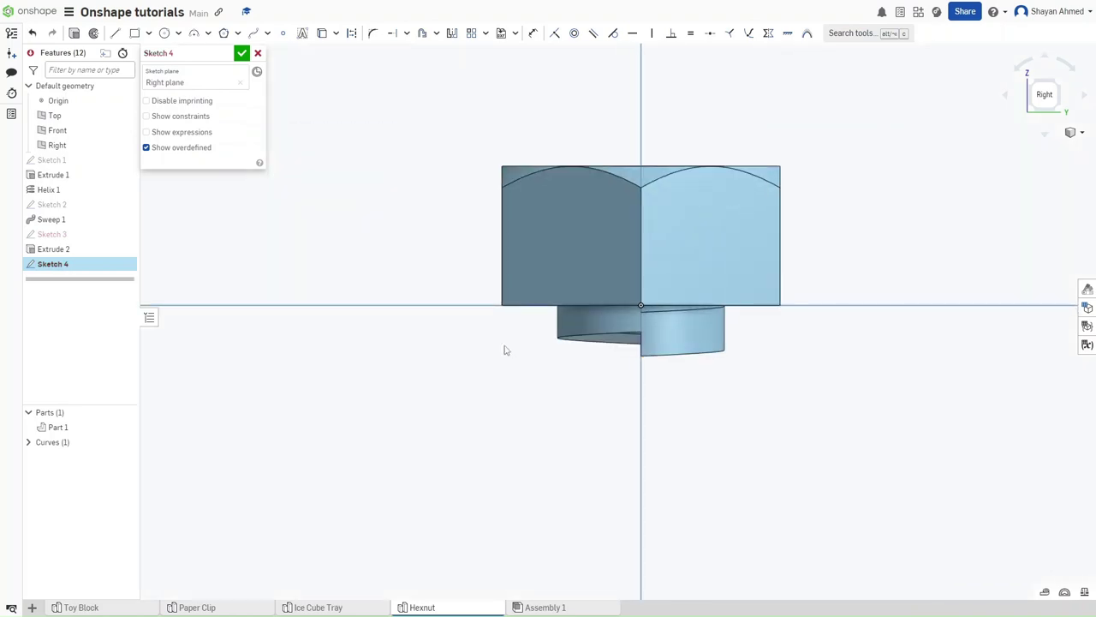
key("g")
left_click(501, 305)
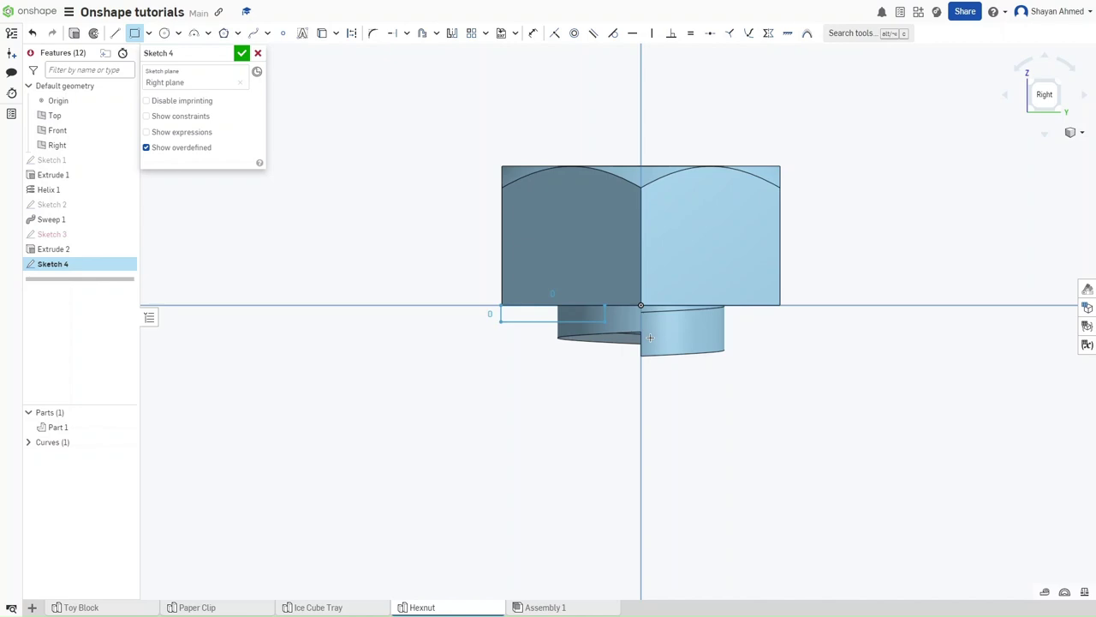
left_click(780, 387)
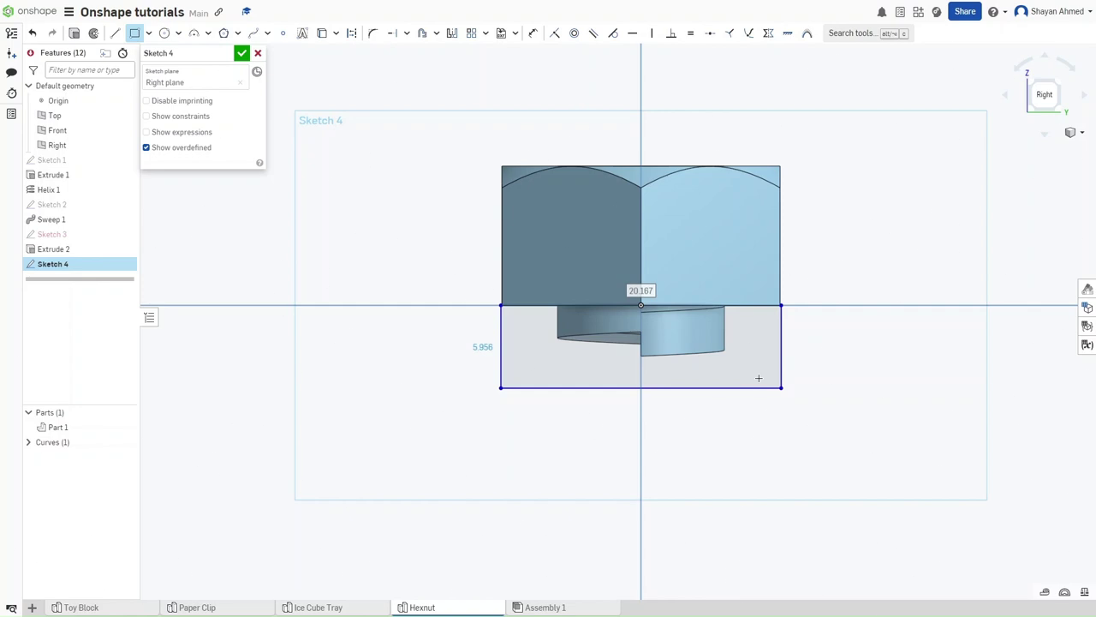
Extrude the Sketch 4 rectangle as a symmetric Through all Remove, trimming the excess helix.
key("Return")
left_click(722, 363)
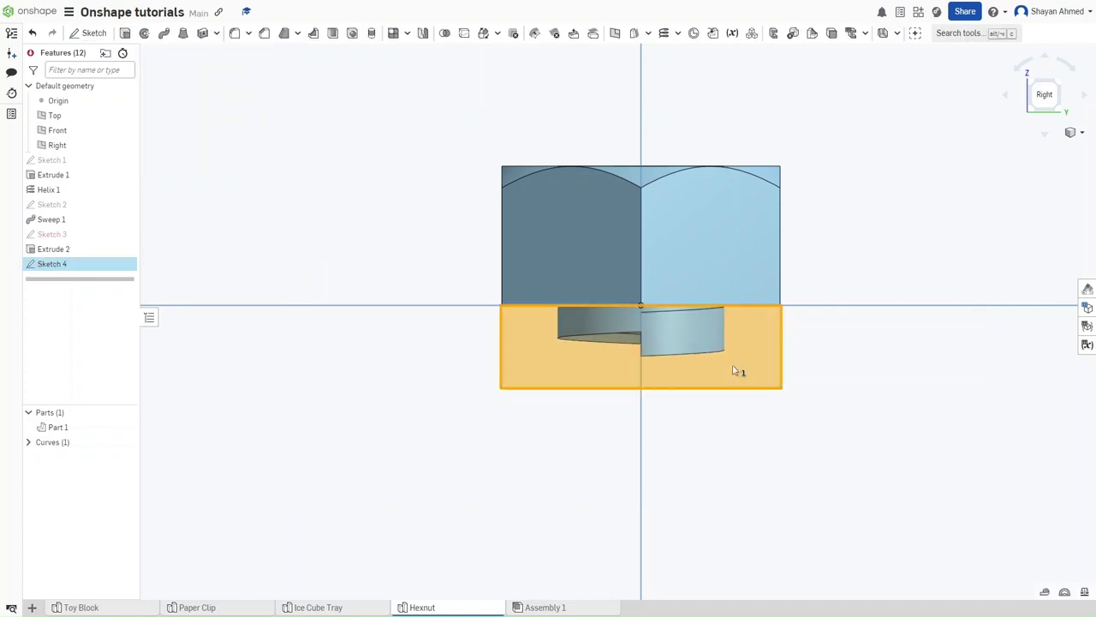
key("shift+e")
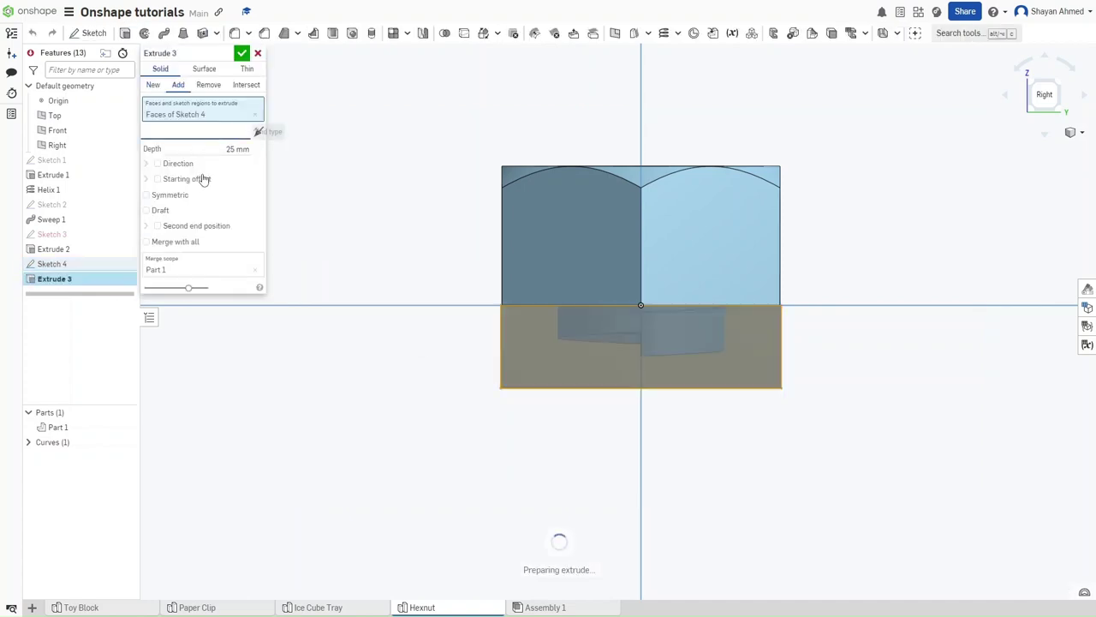
left_click(205, 131)
left_click(214, 224)
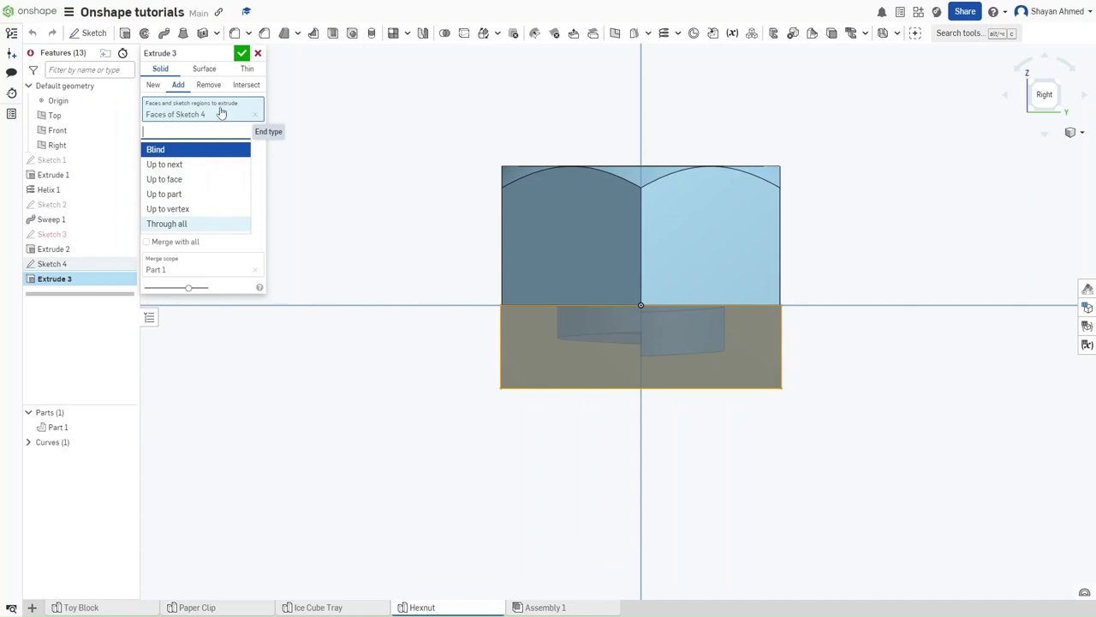
left_click(210, 86)
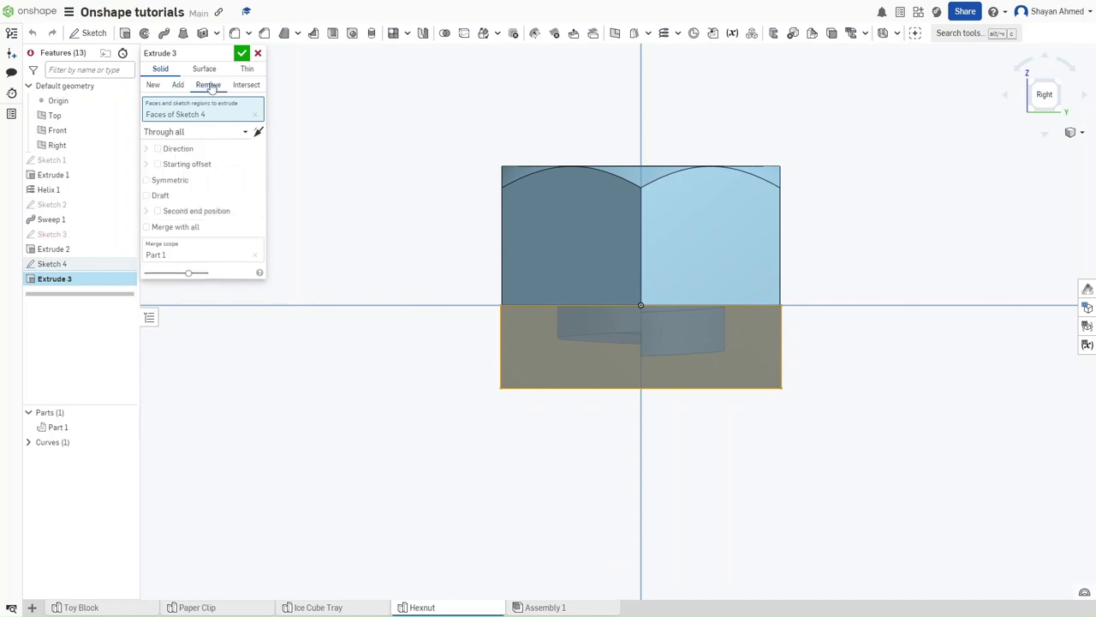
left_click(173, 183)
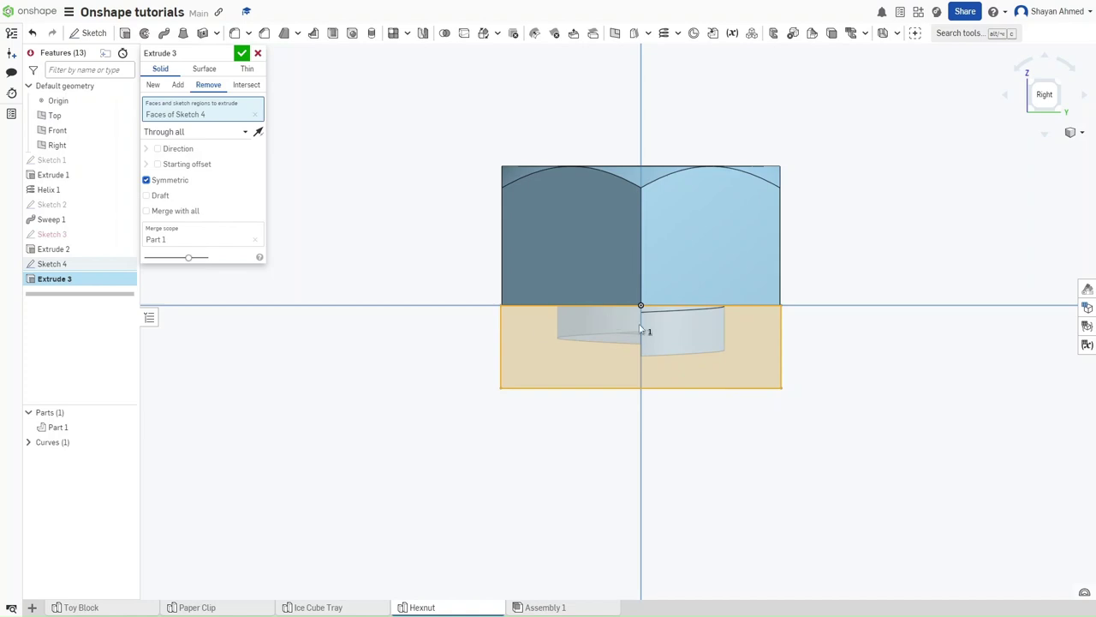
left_click(242, 54)
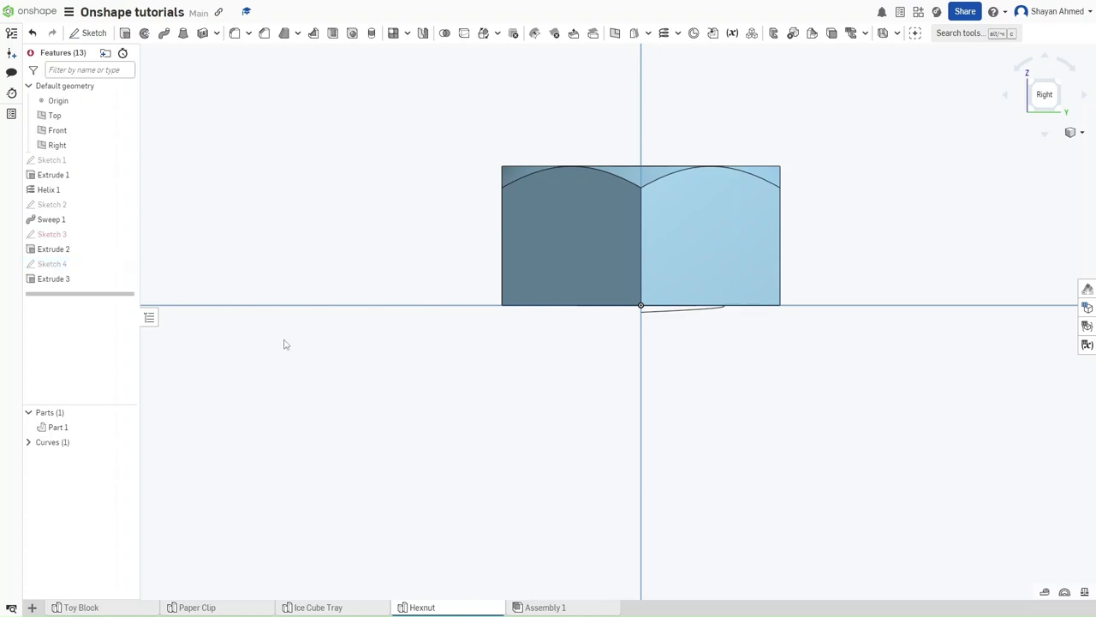
On the bottom face, sketch a Ø20 circle from the origin tangent to the hexagon's top edge.
key("Up")
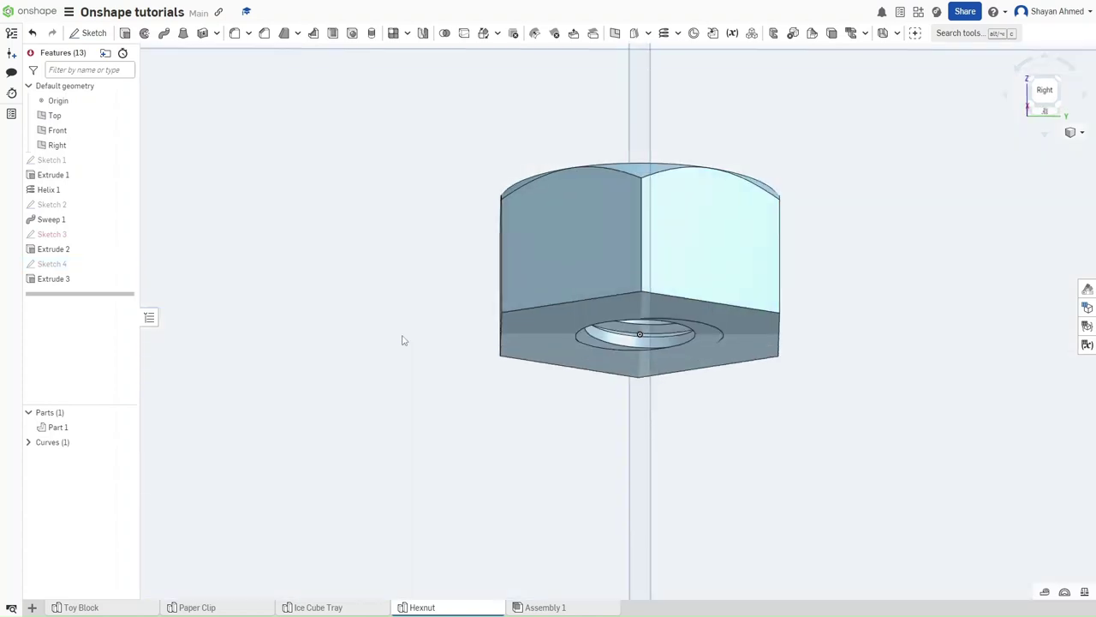
left_click(621, 310)
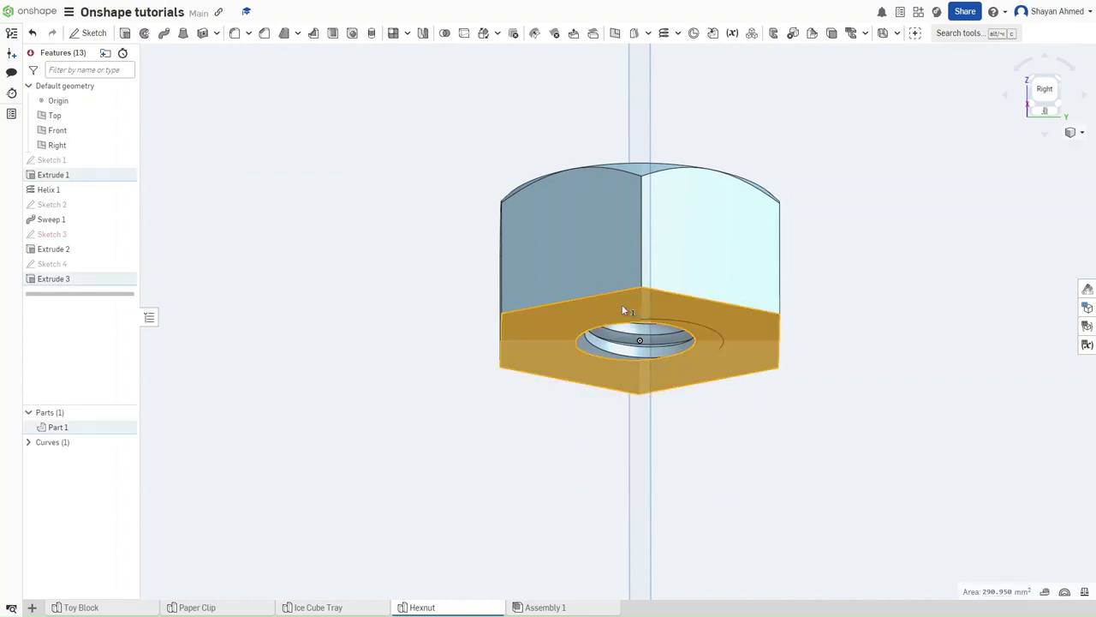
key("shift+s")
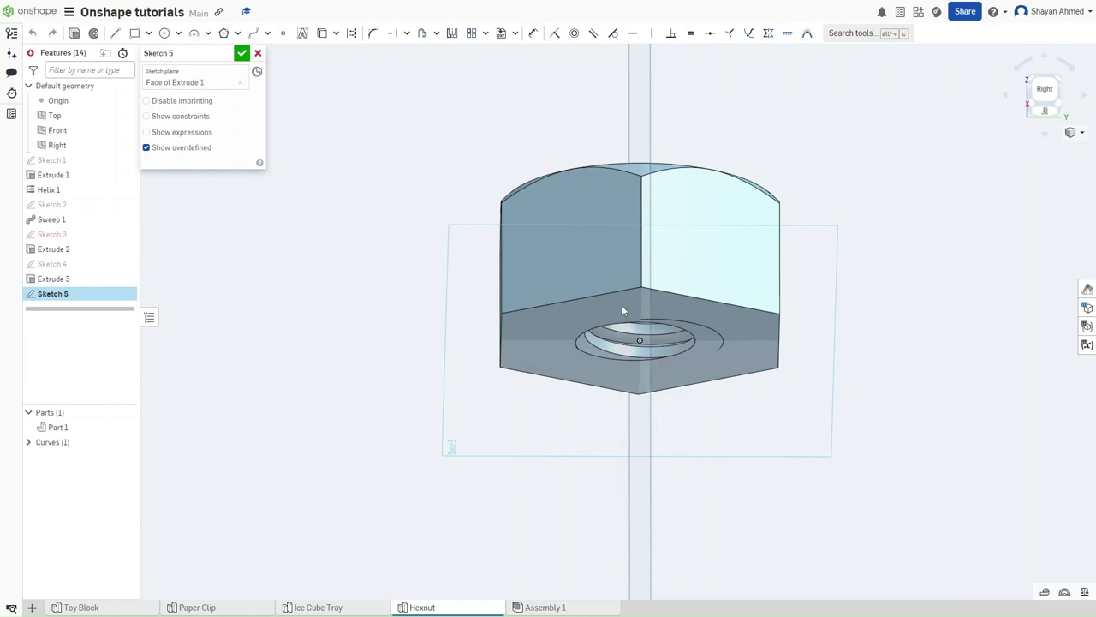
key("n")
scroll(620, 319, "up", 10)
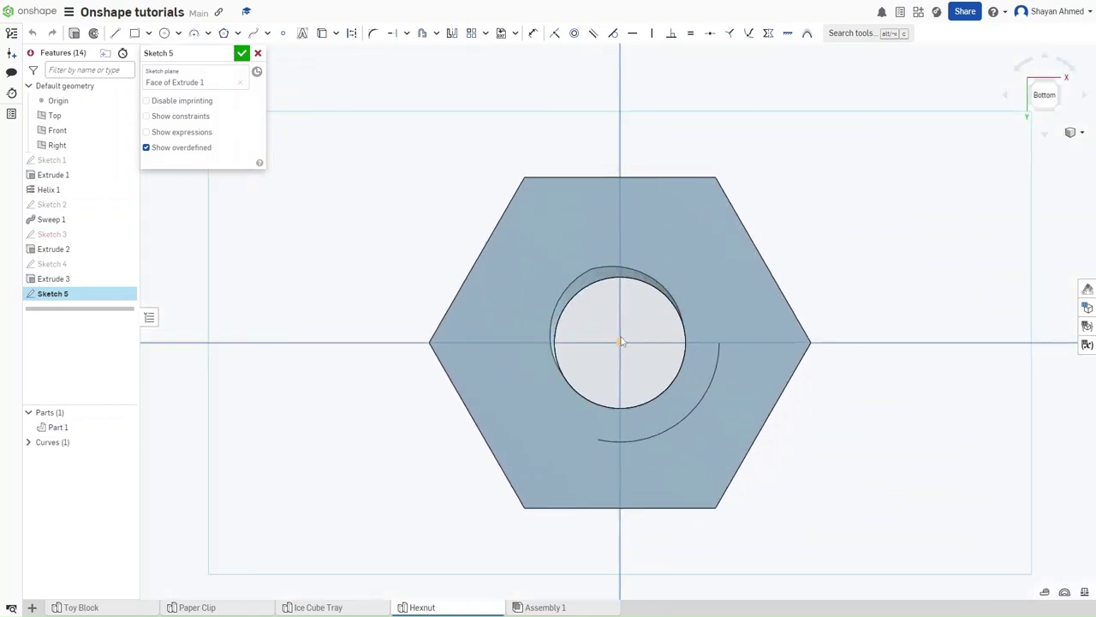
key("c")
left_click(620, 343)
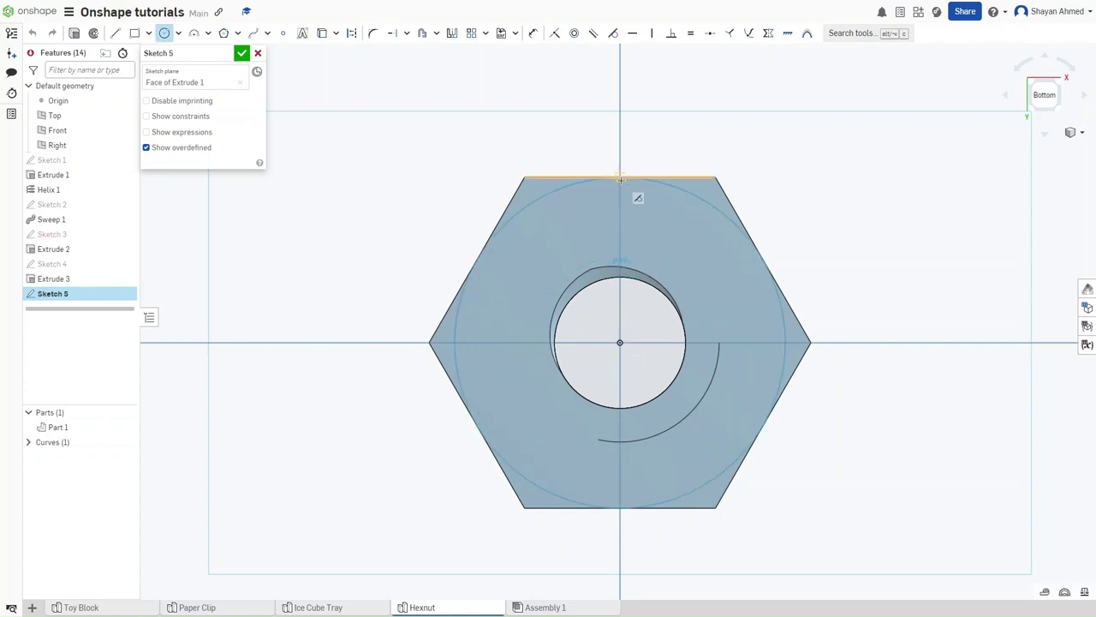
left_click(620, 178)
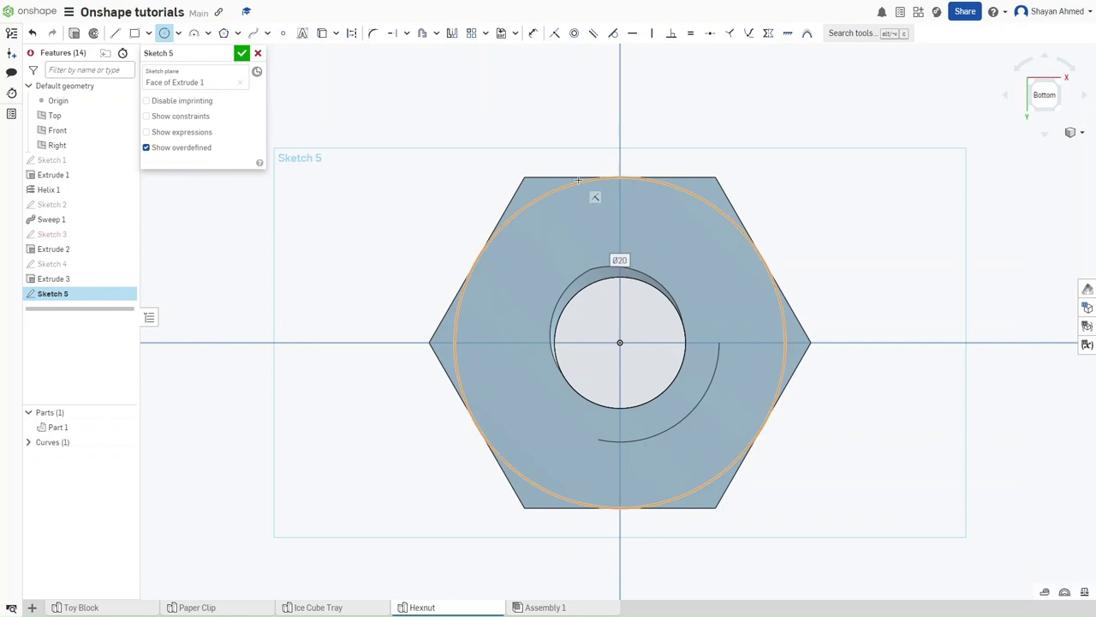
Extrude Sketch 5 as an Intersect with end type Through all.
key("Return")
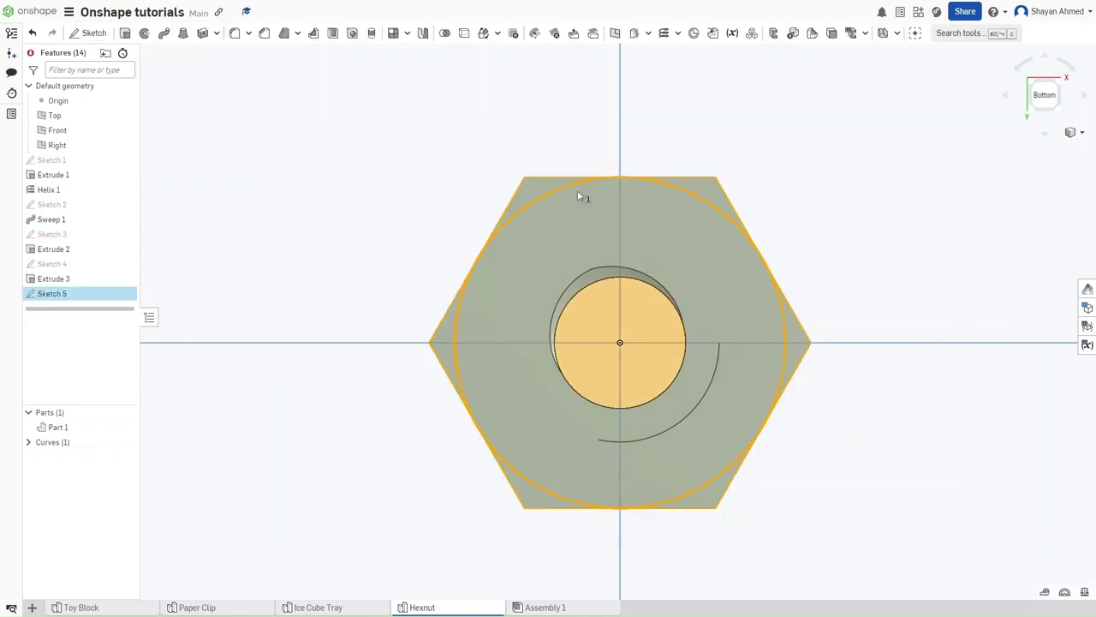
key("shift+e")
left_click(178, 85)
left_click(245, 84)
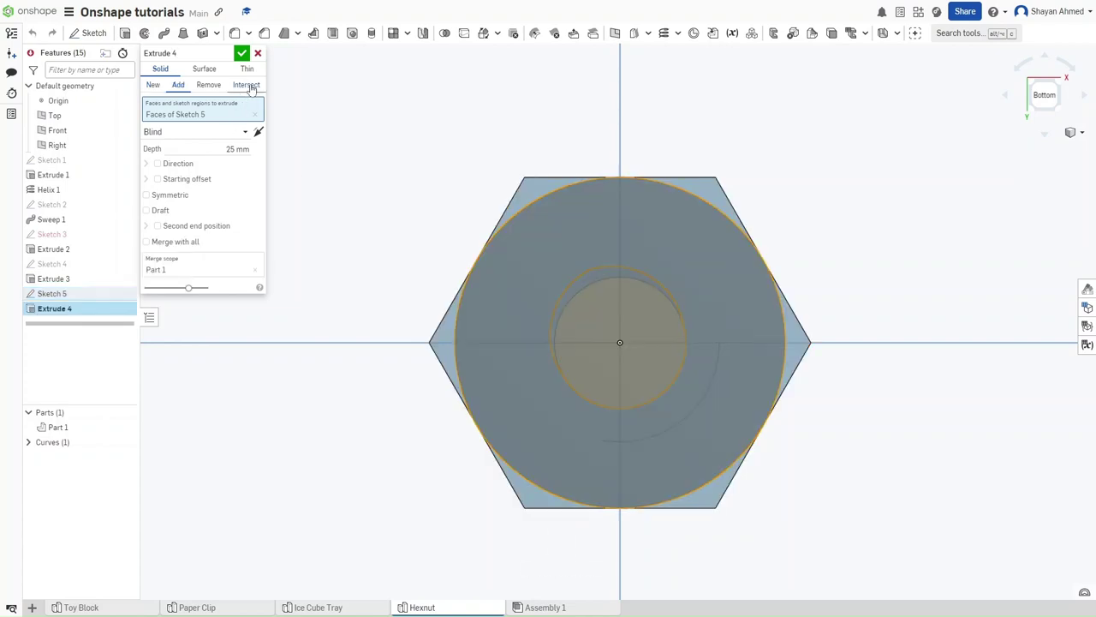
left_click(215, 132)
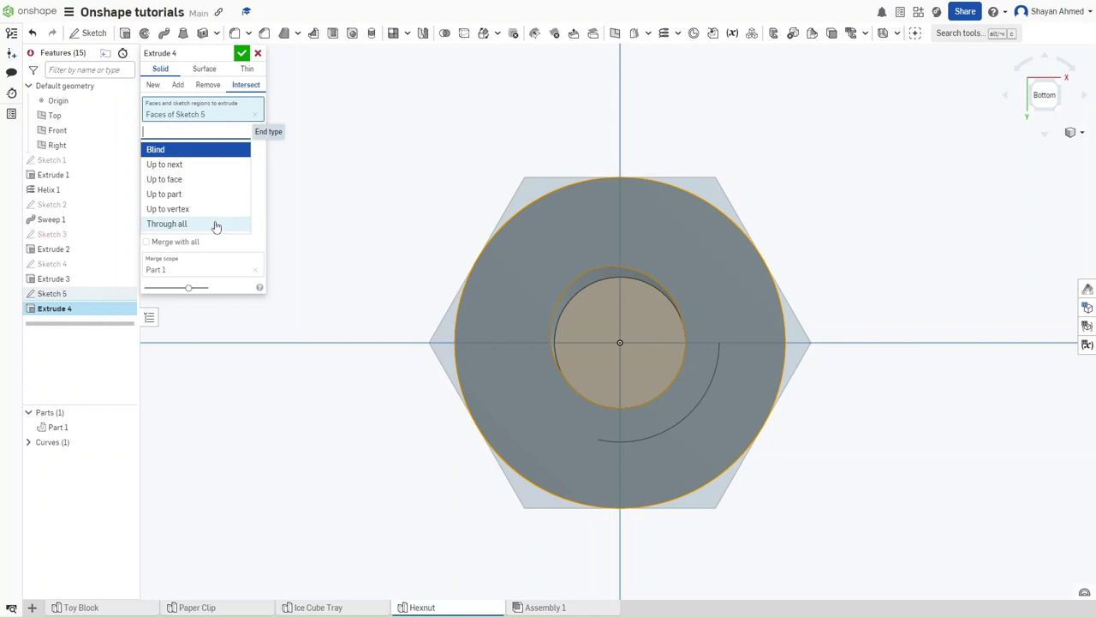
left_click(215, 224)
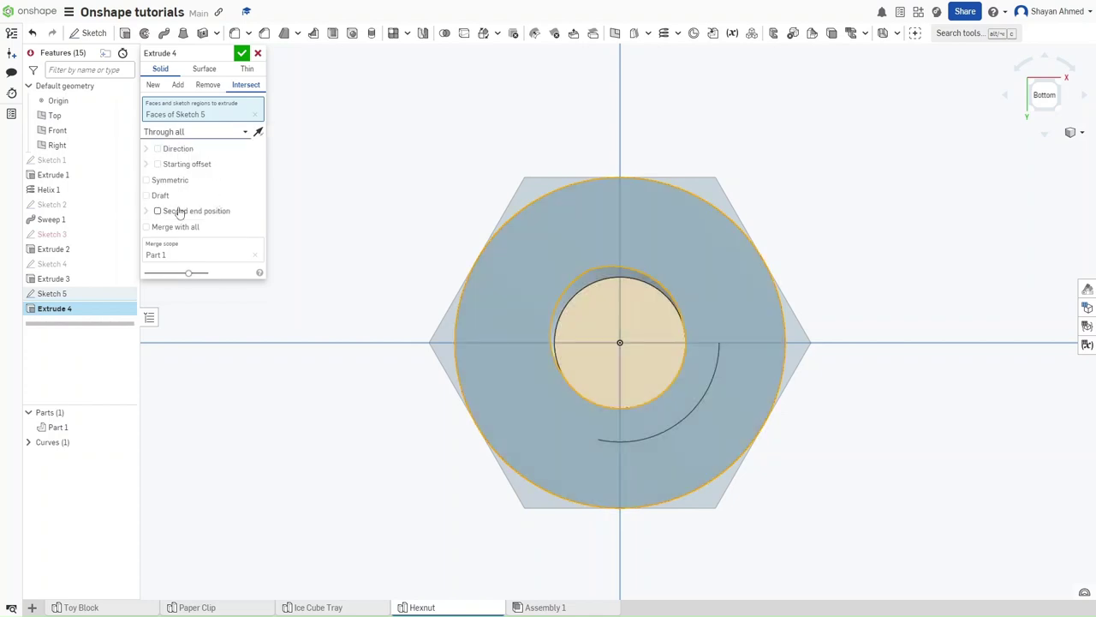
Add a 45° draft and commit Extrude 4, chamfering the bottom corners.
left_click(147, 195)
left_click(239, 195)
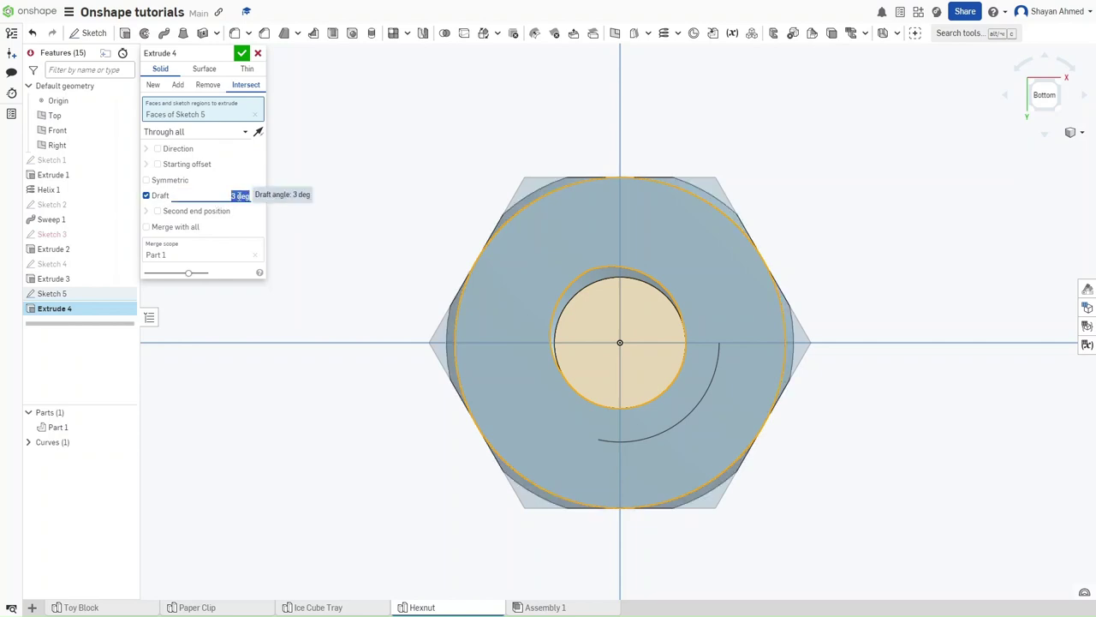
type("45")
key("Return")
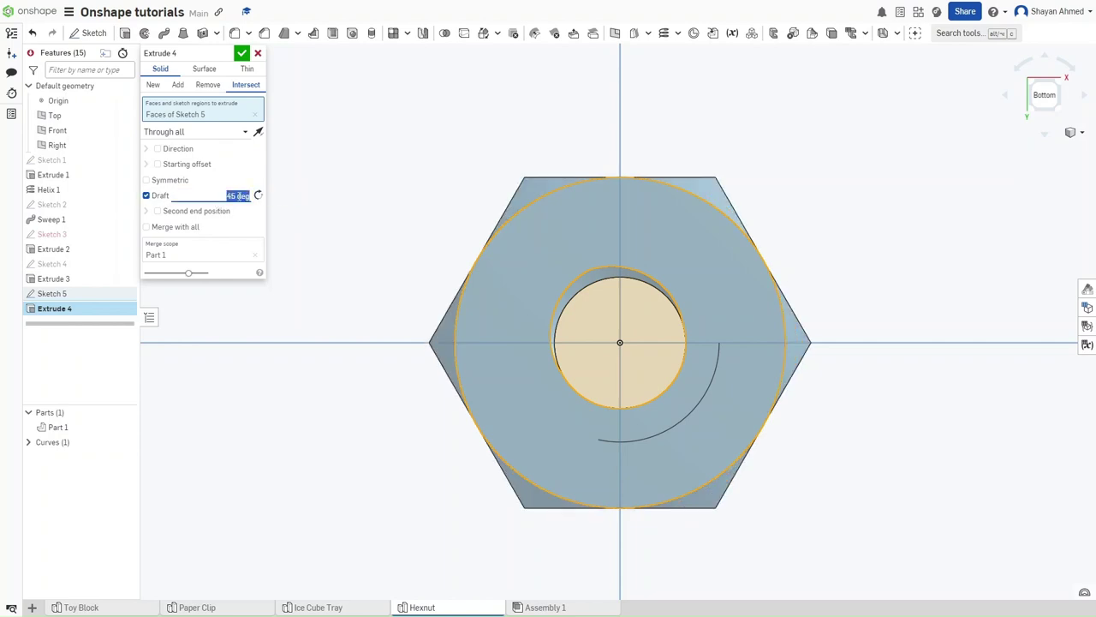
right_click_drag(360, 200, 364, 251)
left_click(242, 53)
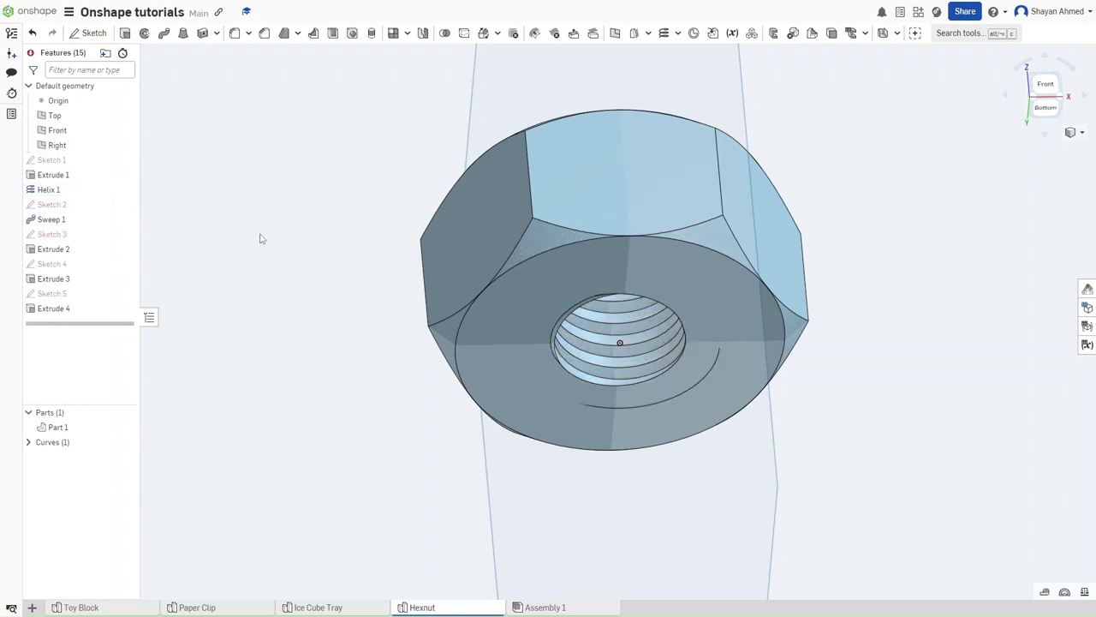
Show the finished nut in isometric view, zoomed in to fill the screen.
key("shift+7")
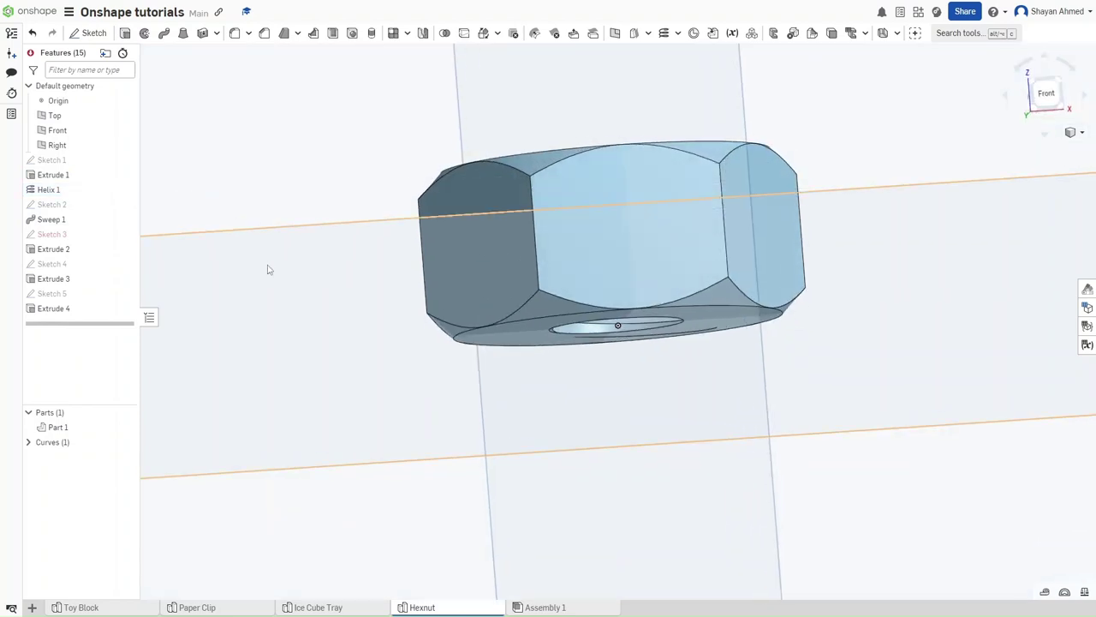
scroll(626, 327, "up", 5)
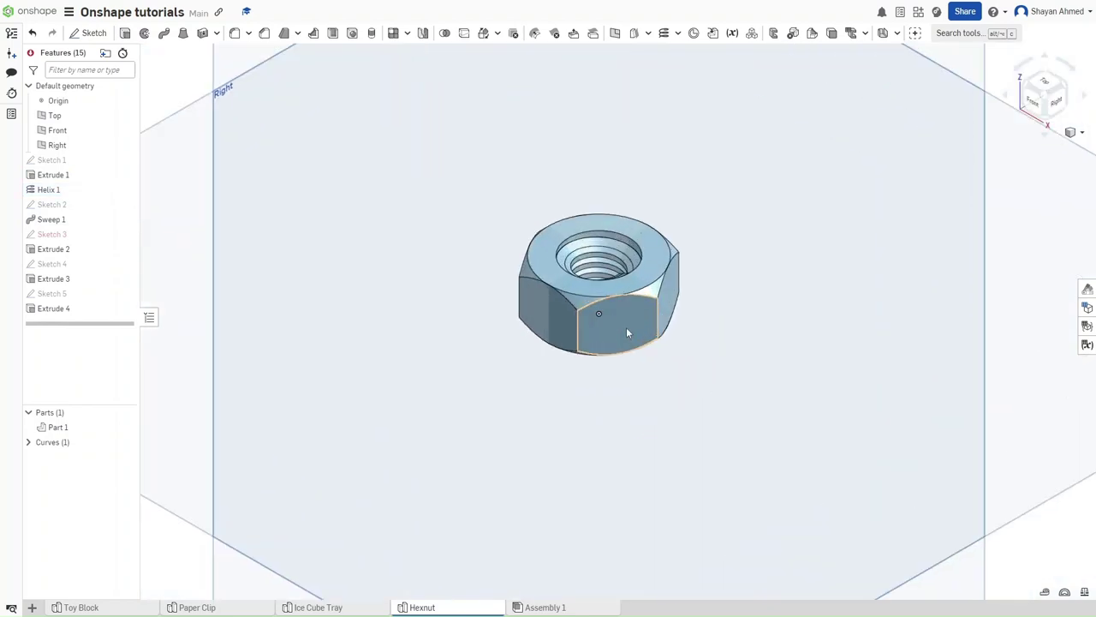
scroll(648, 403, "up", 3)
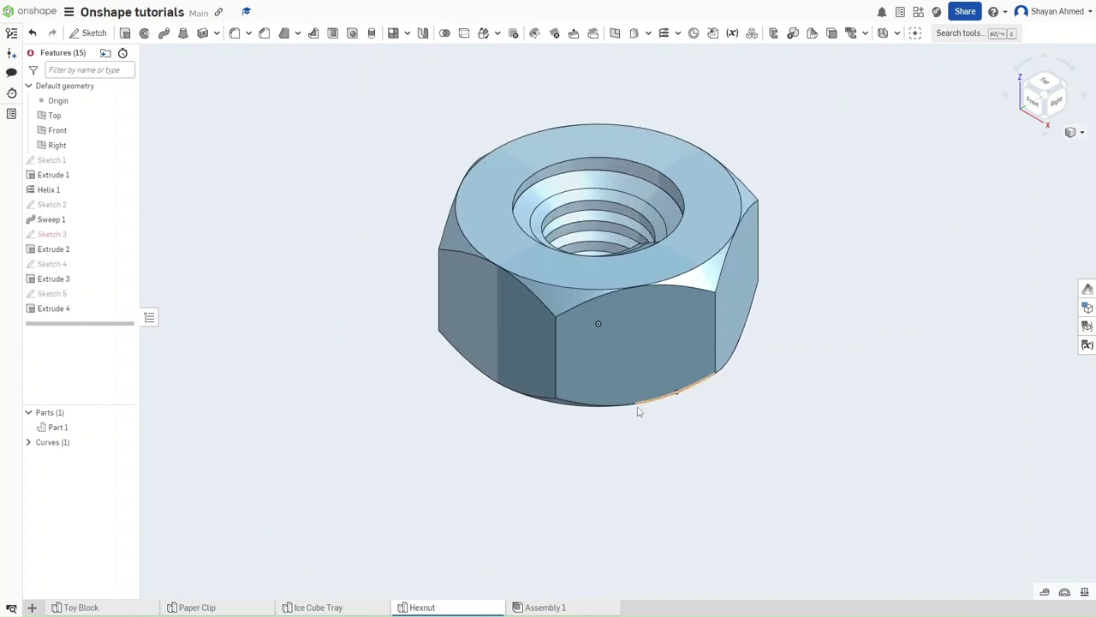